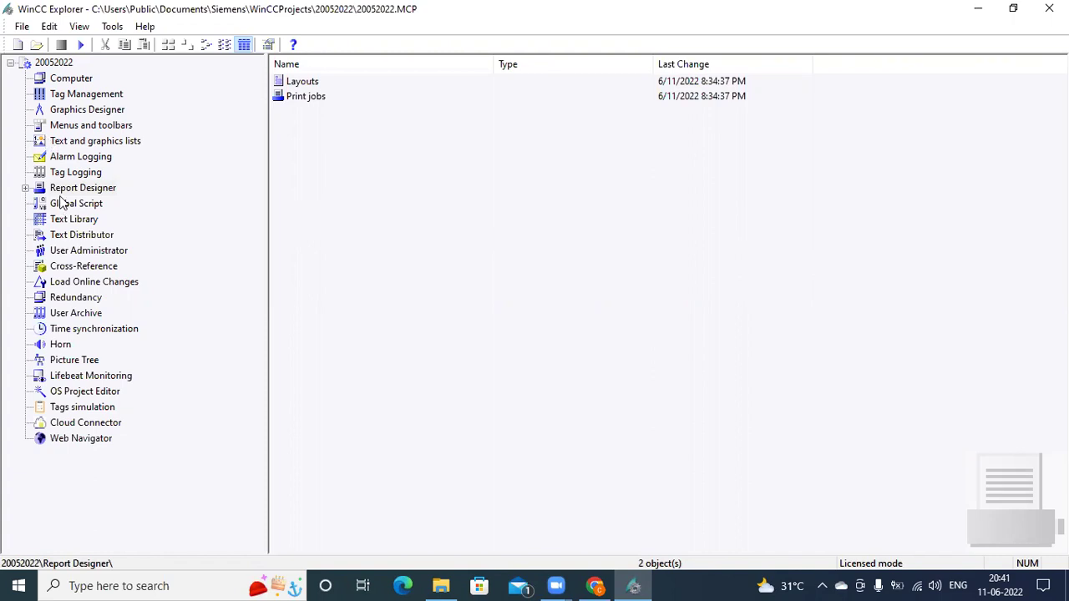
Open the Page Layout Editor for the English (United States) layouts of the Report Designer and maximize its window.
left_click(55, 188)
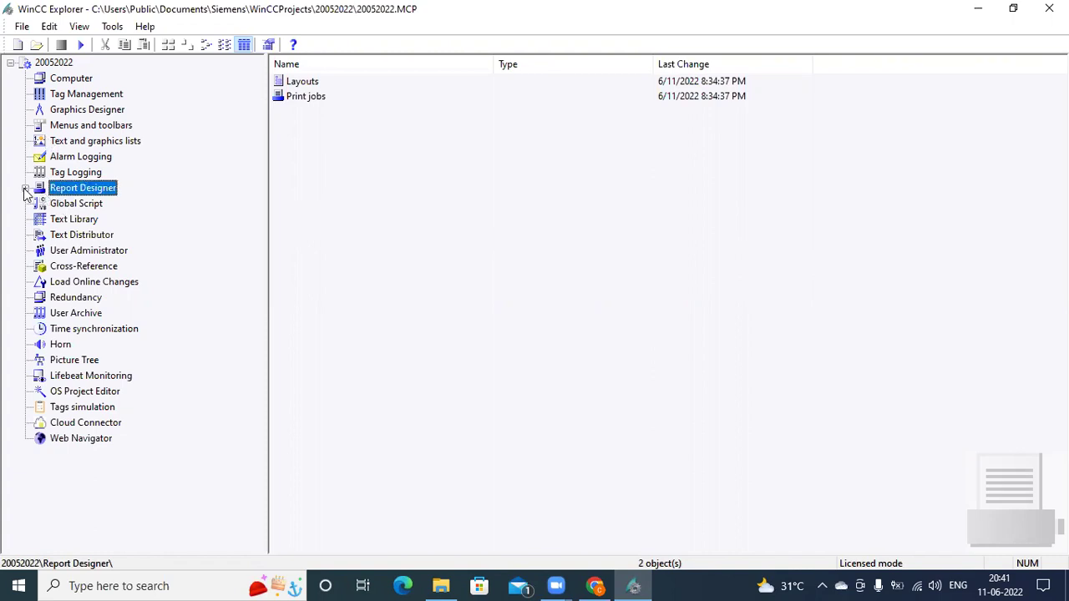
left_click(25, 189)
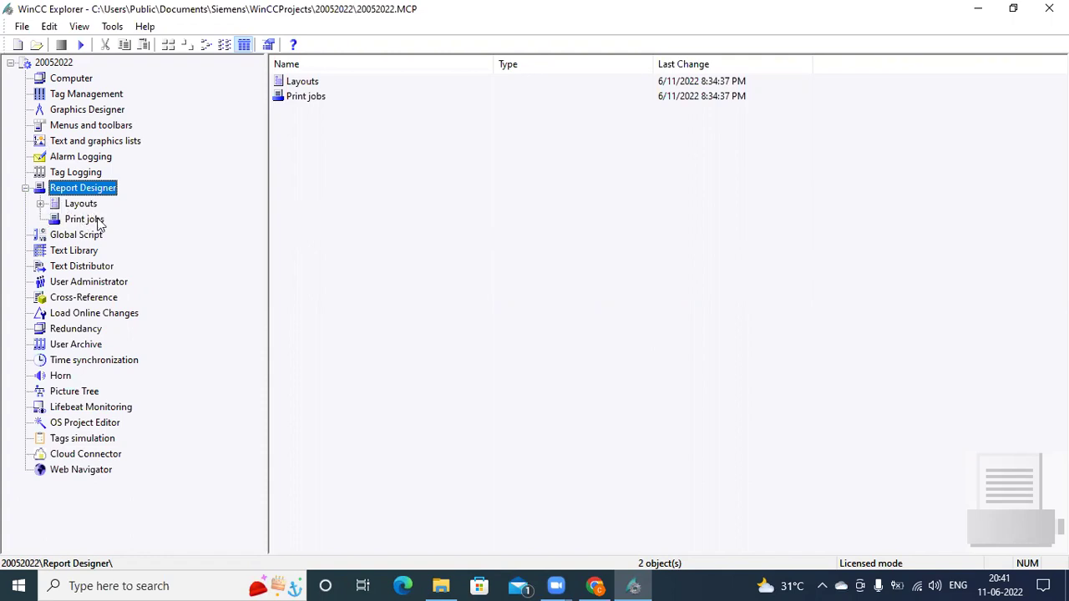
left_click(90, 207)
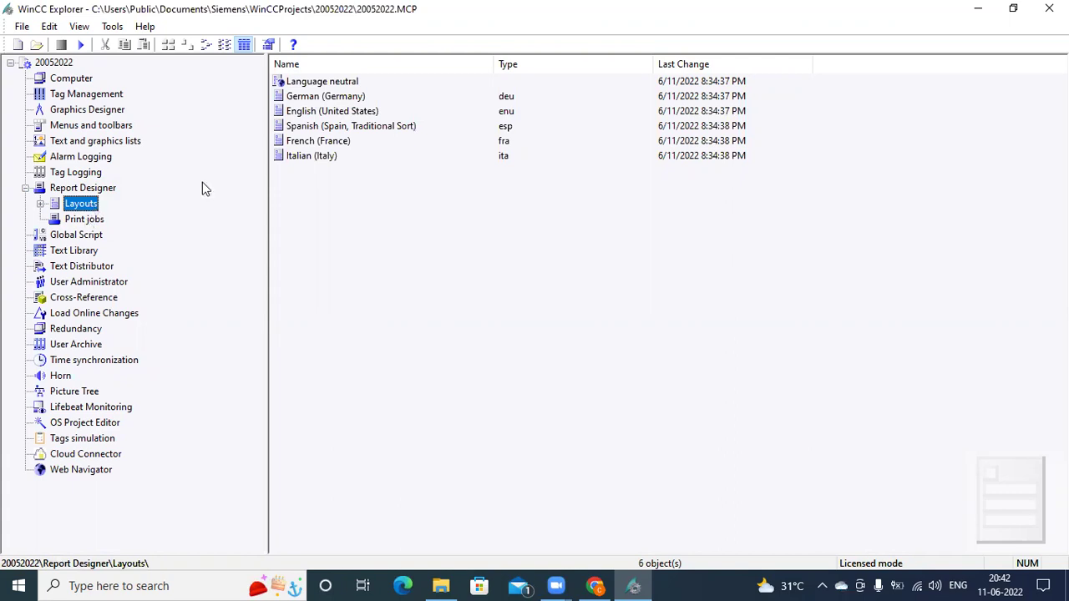
left_click(373, 117)
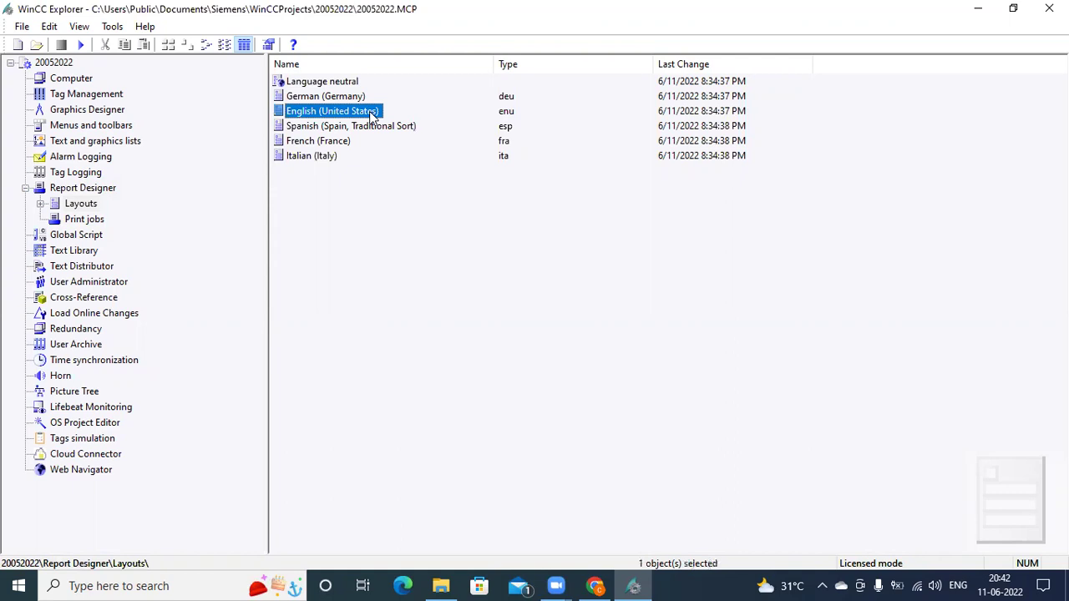
right_click(372, 117)
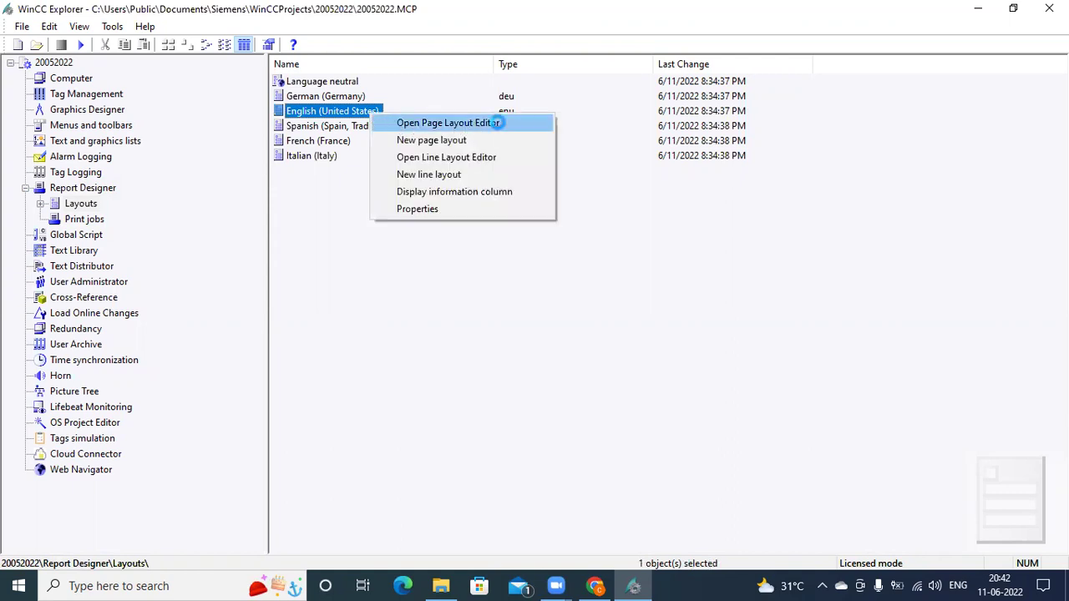
left_click(498, 122)
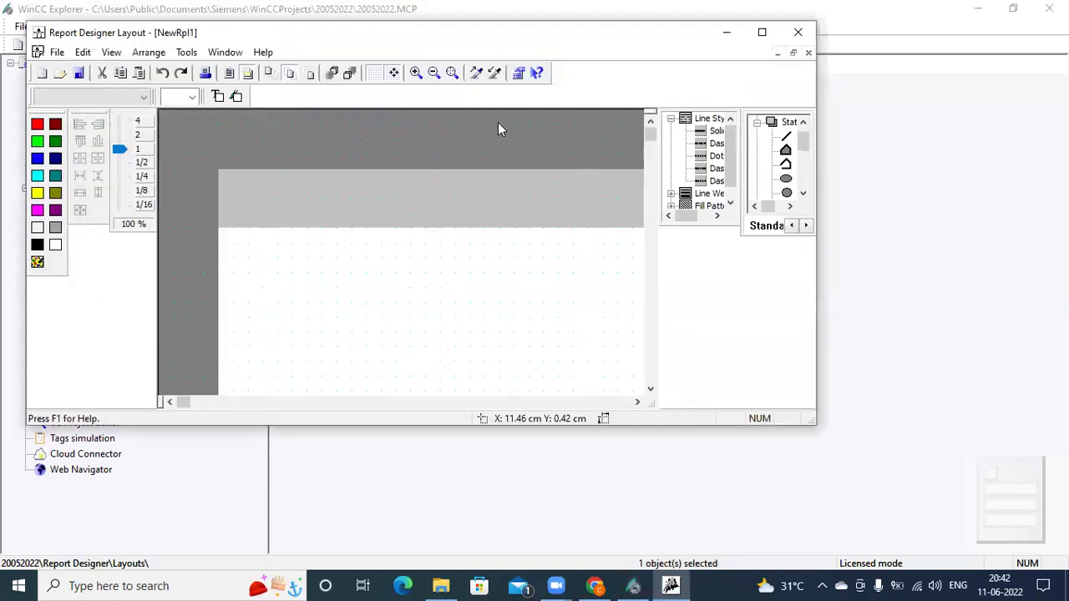
left_click(761, 32)
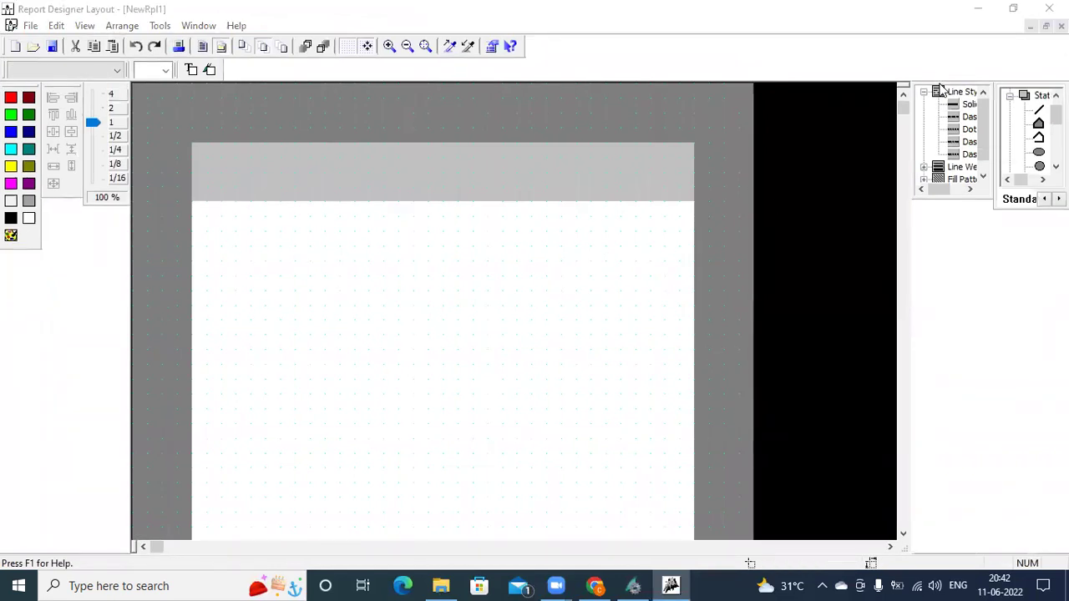
Undock the Styles and Objects palettes and enlarge both so that their entries are readable.
left_click_drag(938, 90, 798, 148)
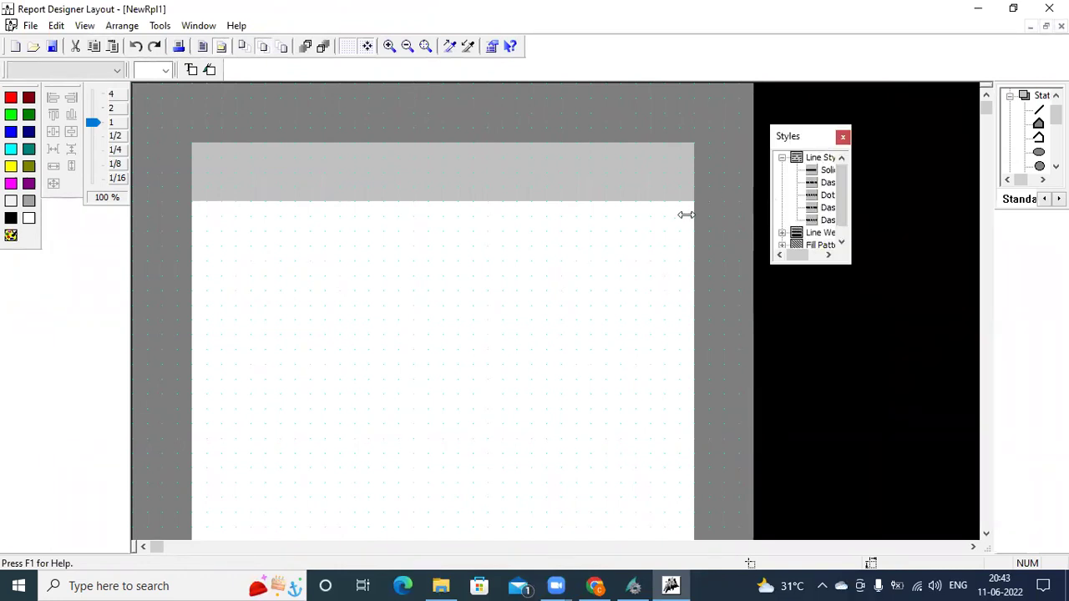
left_click_drag(685, 214, 686, 215)
left_click_drag(769, 138, 771, 375)
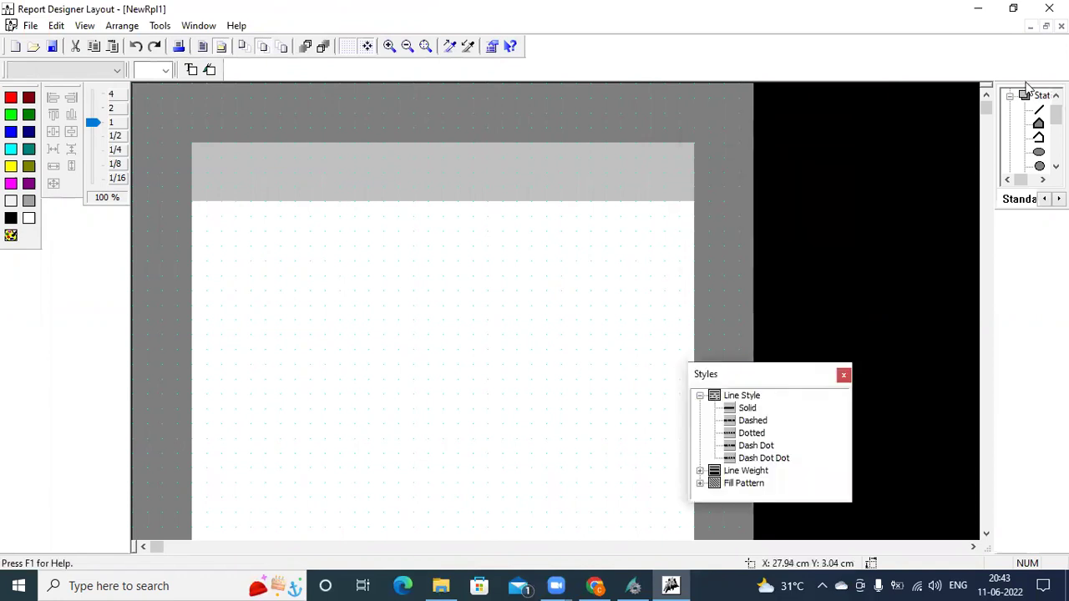
left_click_drag(1029, 87, 609, 227)
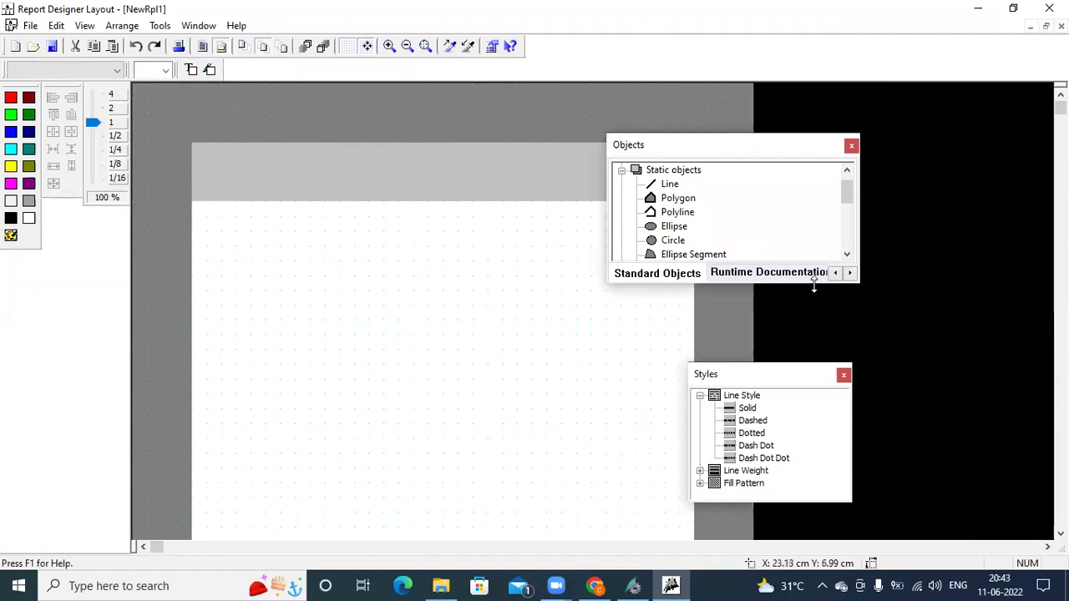
left_click_drag(820, 355, 823, 375)
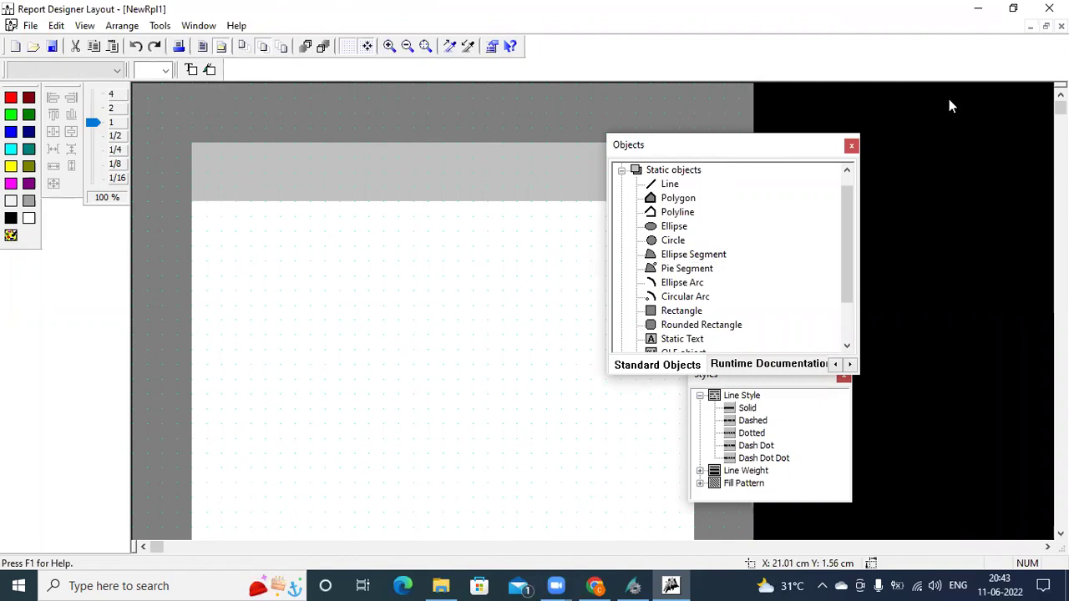
Dock the enlarged Objects palette with Styles beneath it, and stack the alignment and zoom palettes below the color palette.
left_click_drag(947, 99, 947, 98)
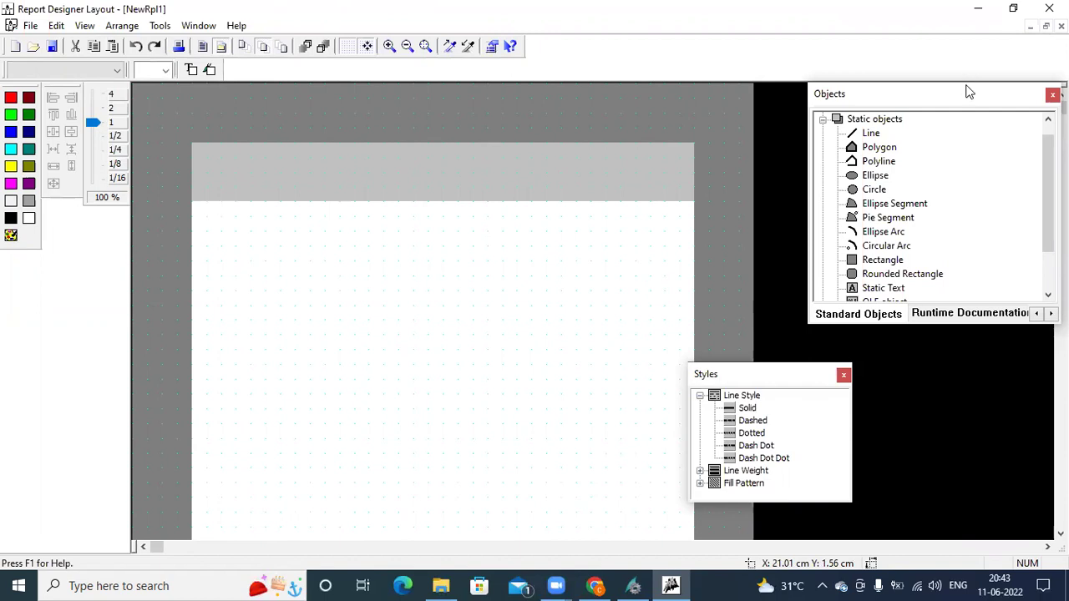
double_click(965, 83)
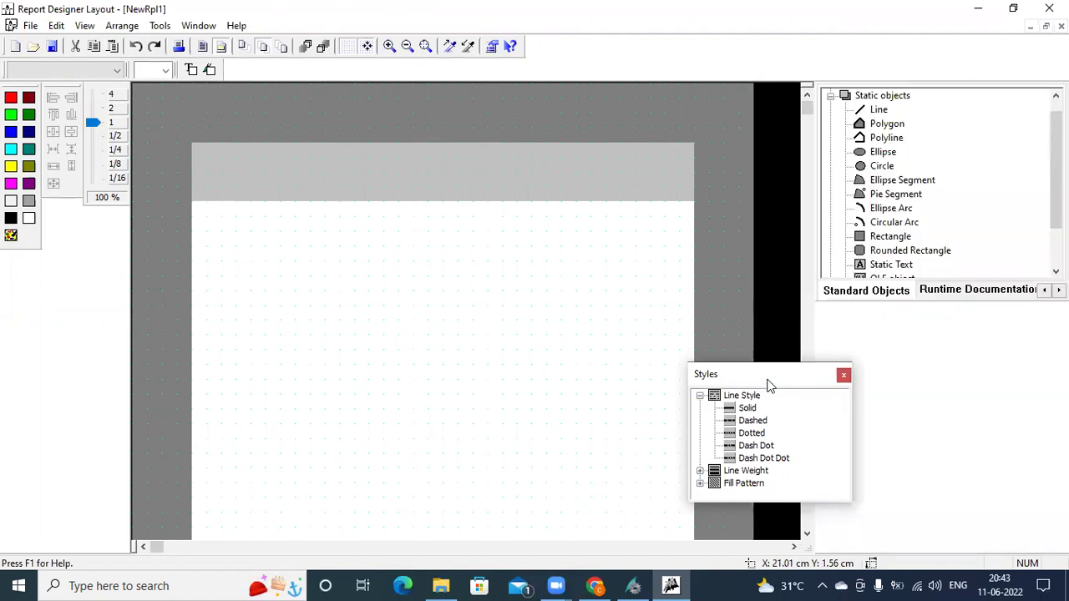
double_click(769, 381)
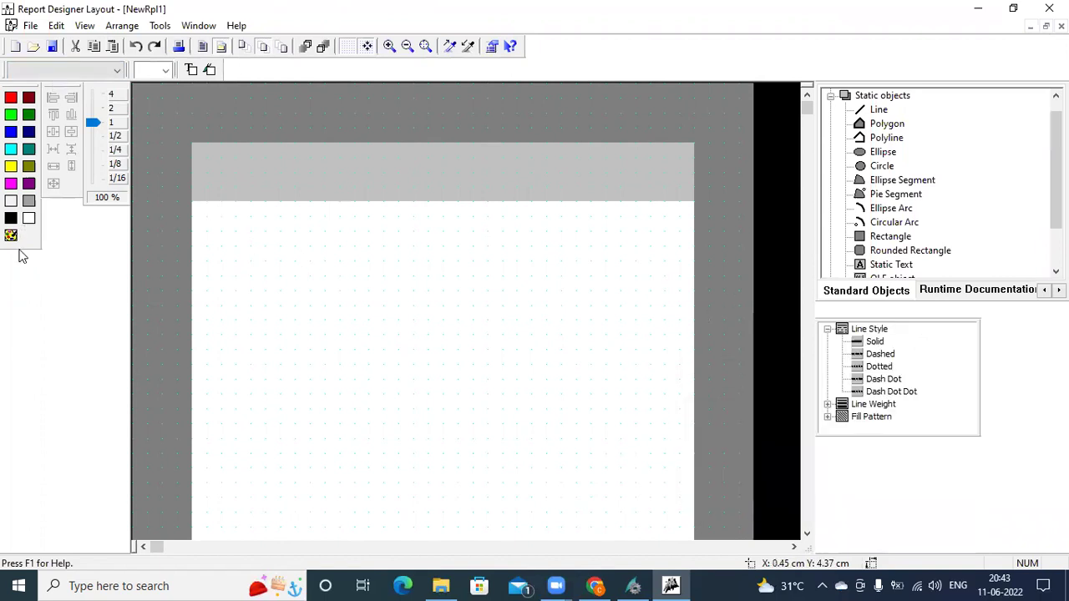
double_click(63, 91)
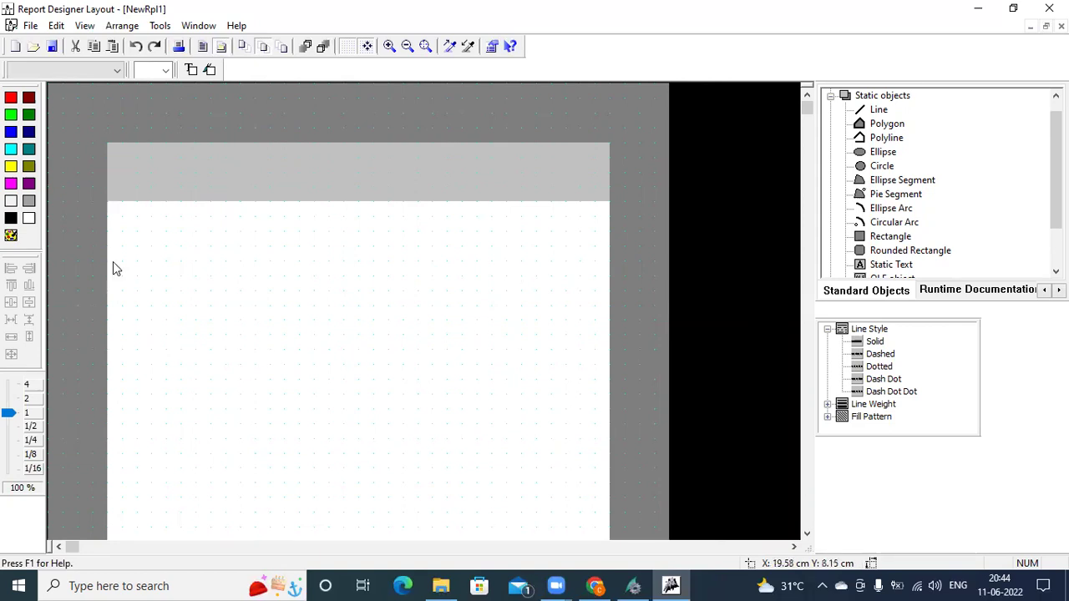
Reduce the layout zoom to about 57% so that the whole page fits in the view.
left_click_drag(6, 416, 8, 422)
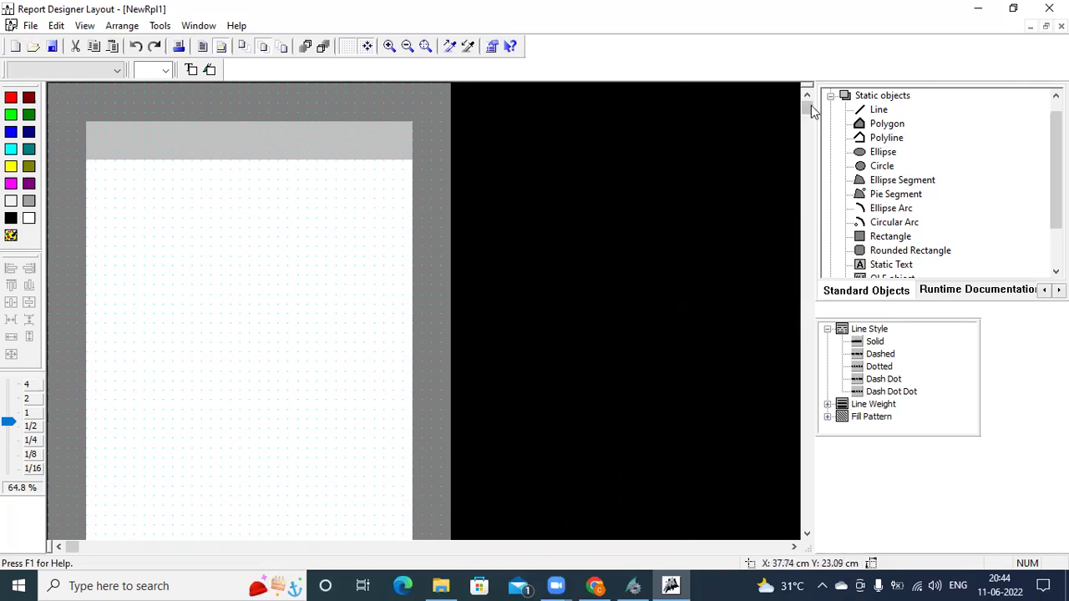
left_click_drag(811, 111, 810, 139)
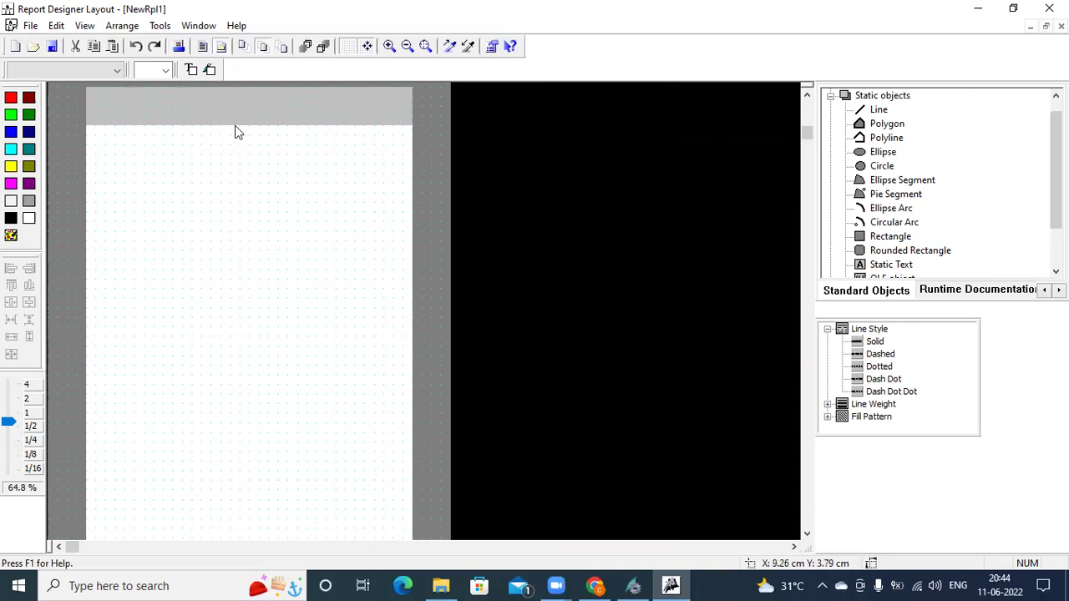
left_click(10, 424)
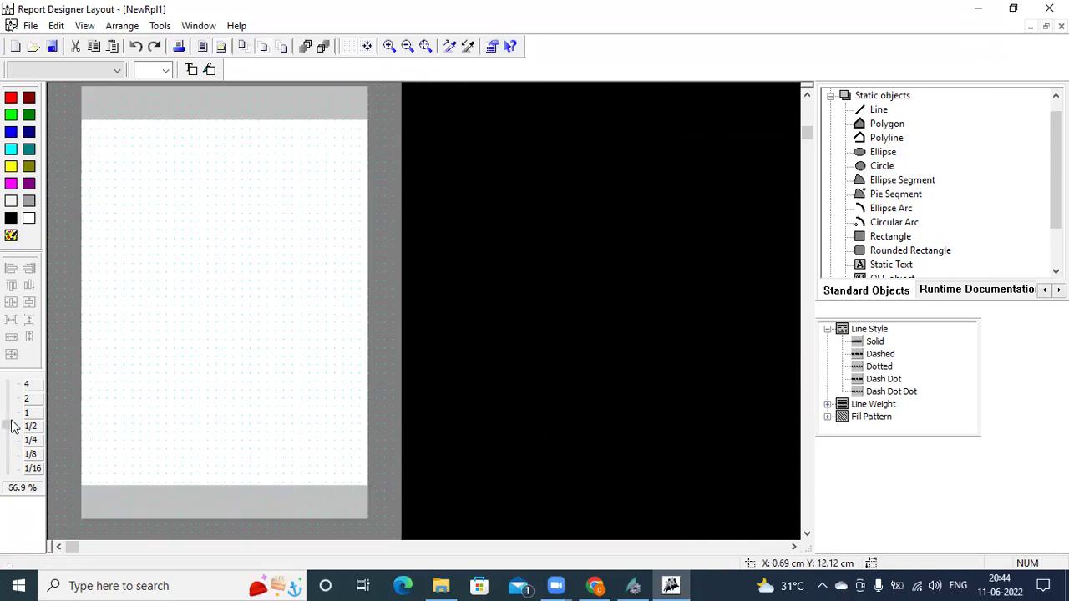
left_click_drag(10, 424, 10, 427)
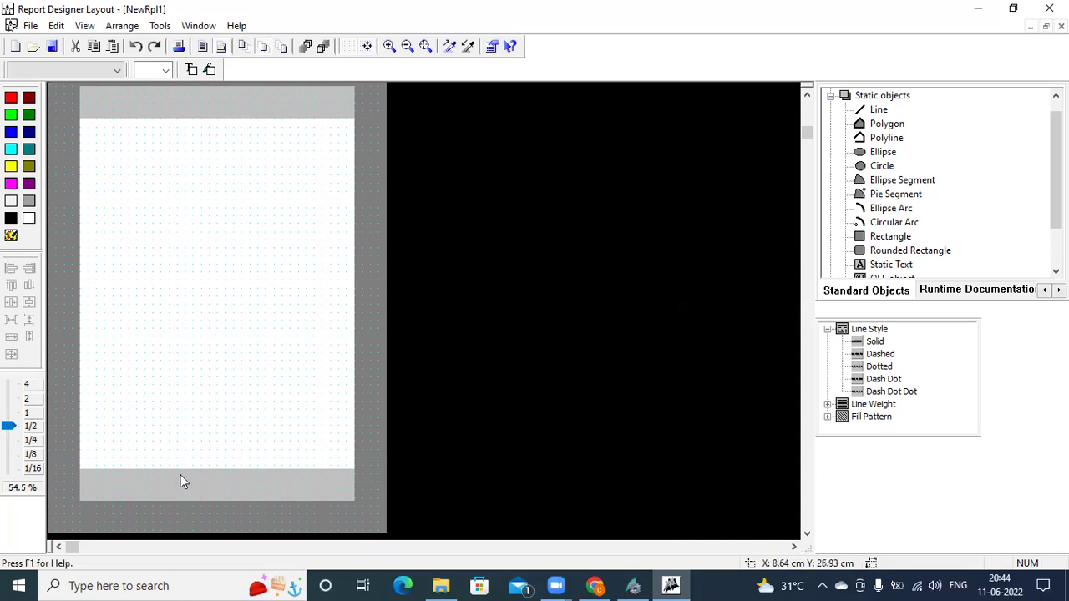
left_click(11, 428)
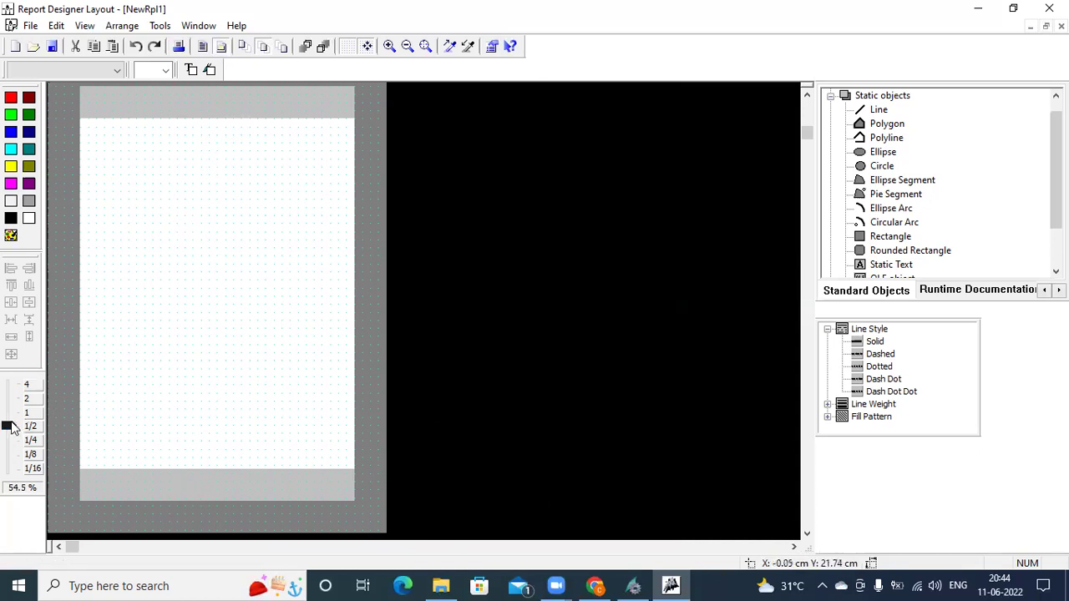
left_click(12, 421)
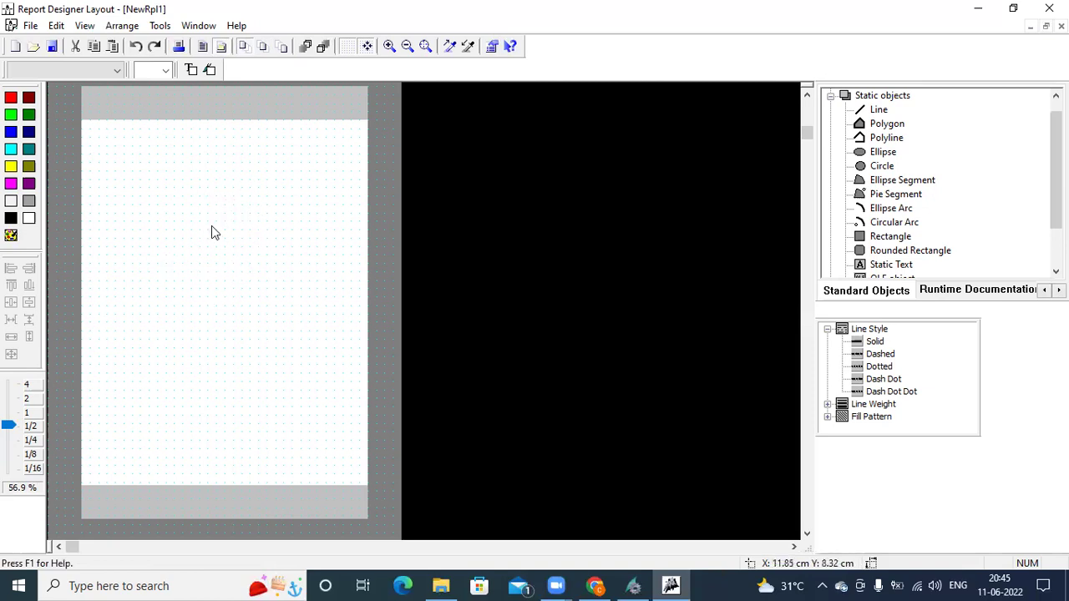
Place a static text about 7.5 by 10 cm in the middle of the cover page, reading ALARM REPORT.
left_click(222, 46)
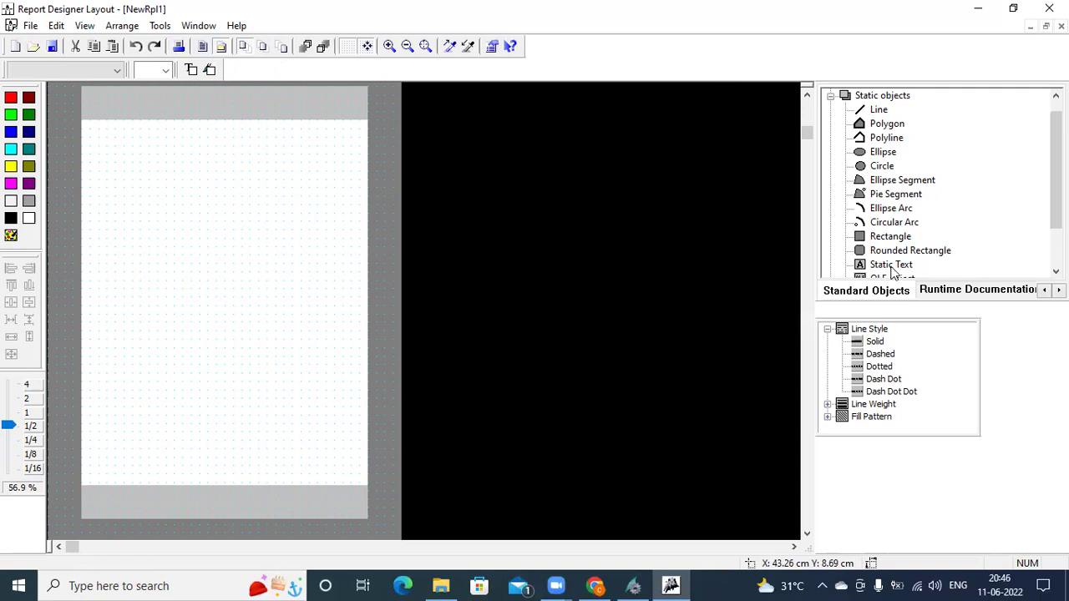
left_click(887, 266)
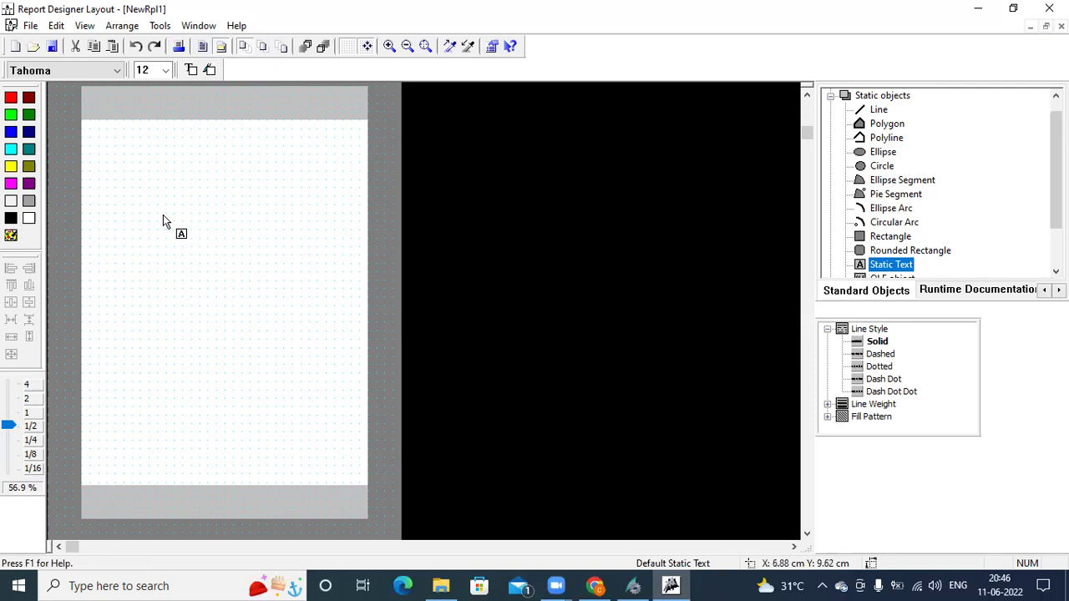
mouse_move(164, 214)
left_mouse_down()
mouse_move(236, 325)
mouse_move(288, 367)
mouse_move(294, 386)
left_mouse_up()
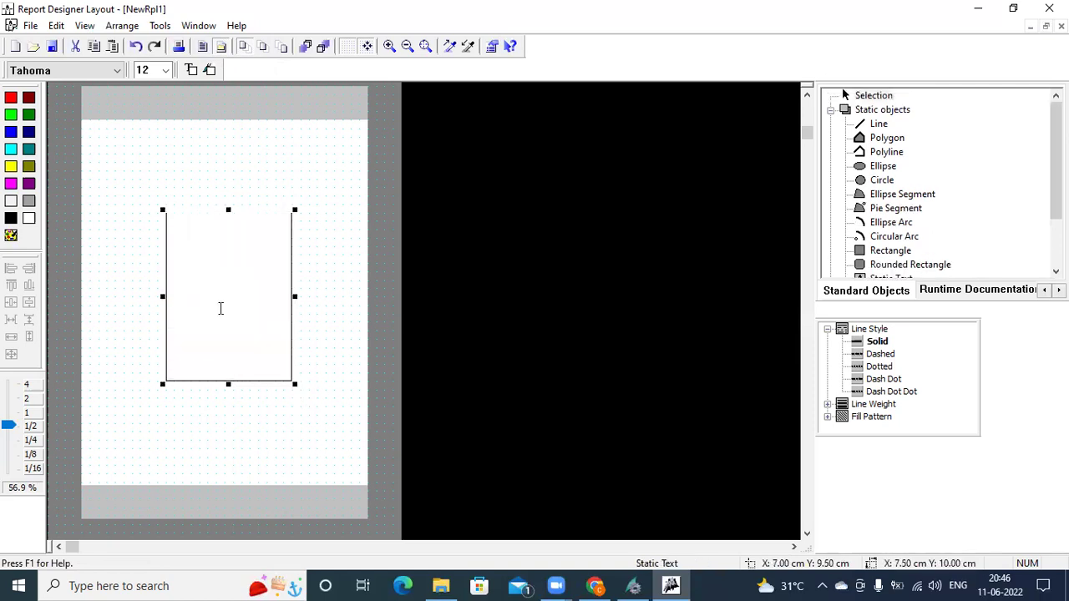
key("Caps_Lock")
left_click(151, 298)
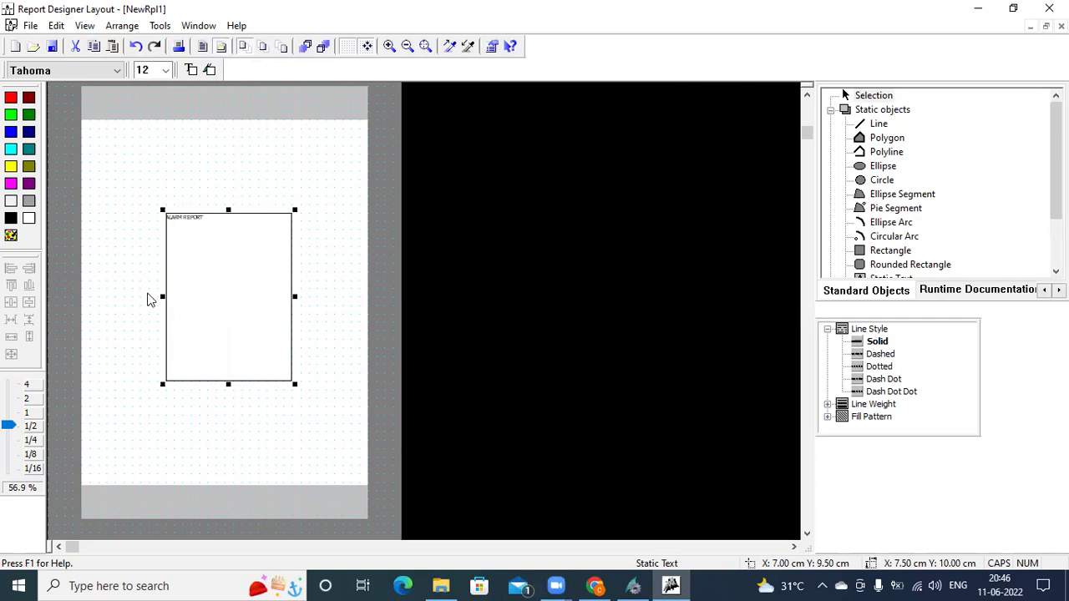
Set the font size of the ALARM REPORT text to 25 pt and move its properties dialog off the page.
right_click(191, 242)
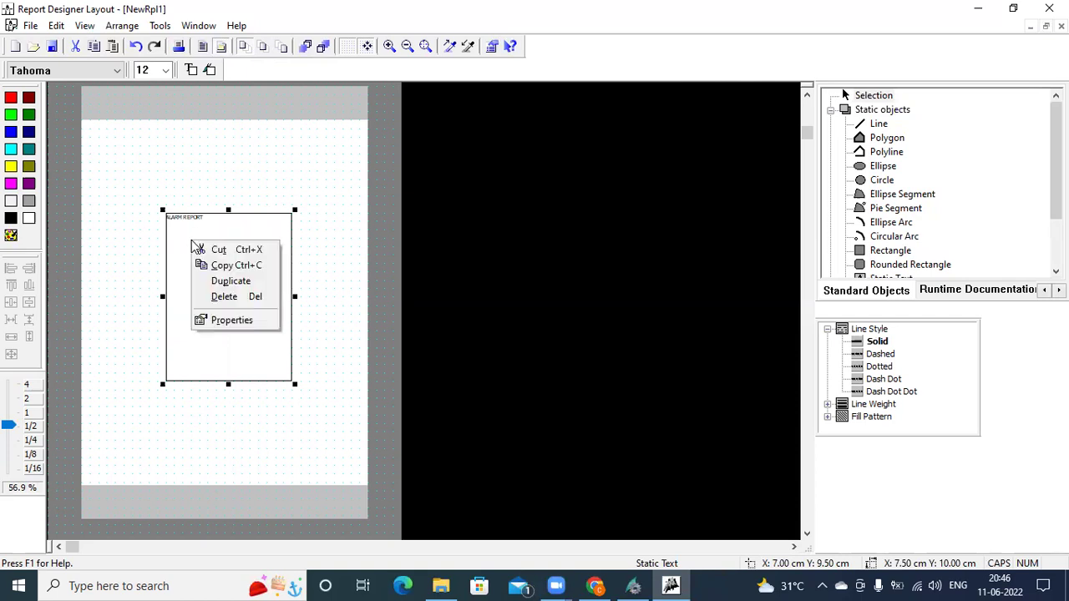
left_click(245, 324)
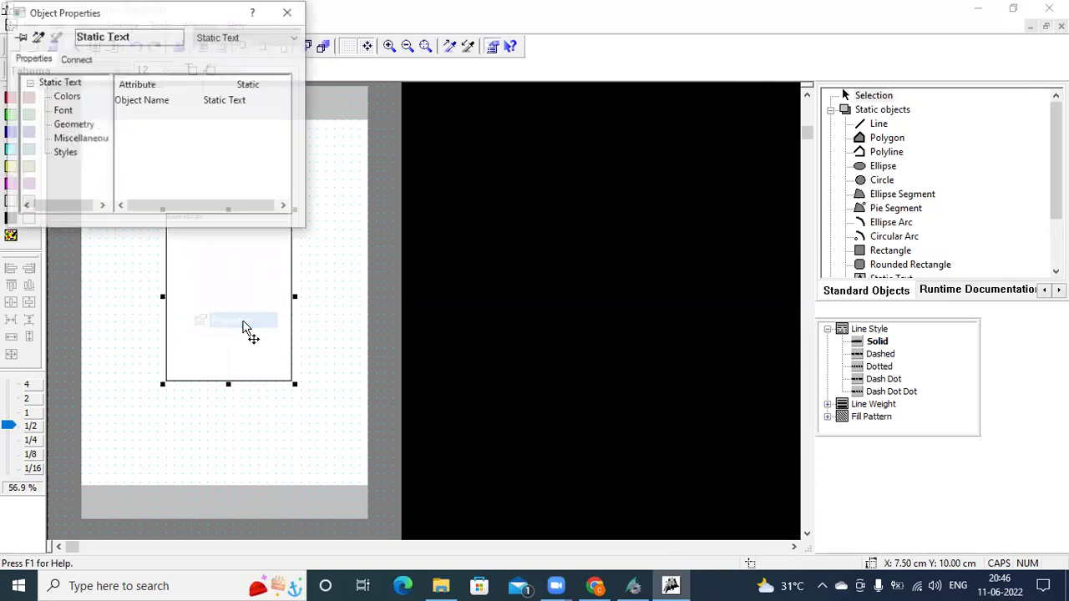
left_click(63, 111)
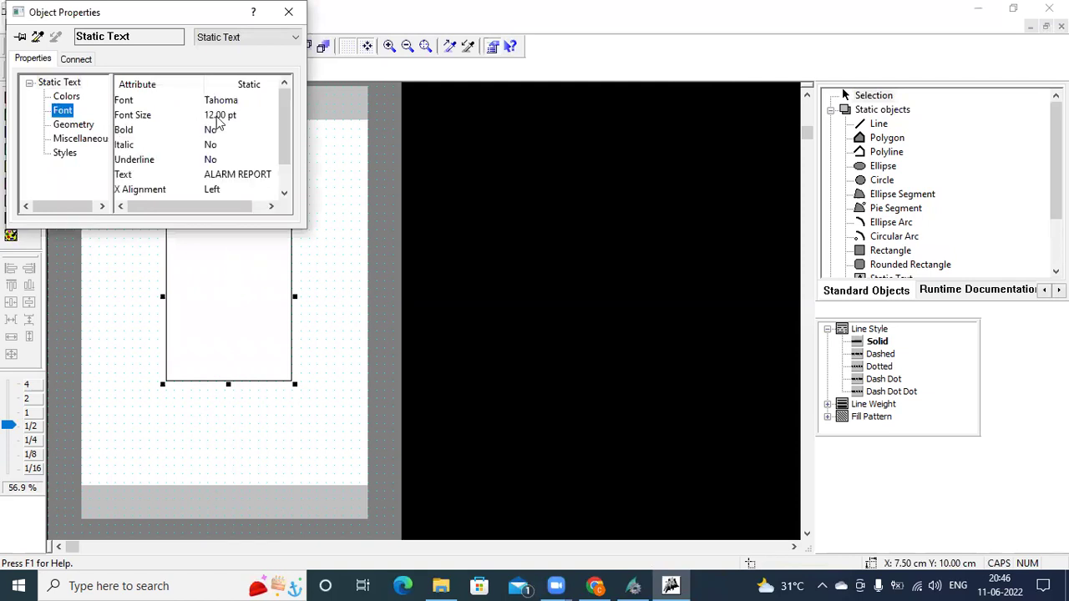
double_click(217, 117)
type("25")
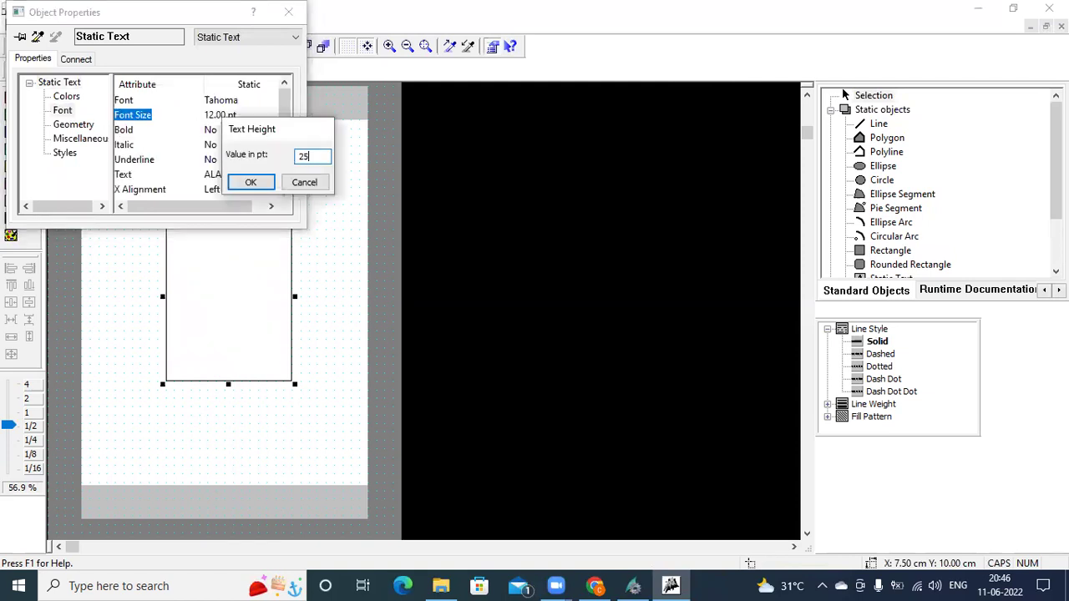
key("Return")
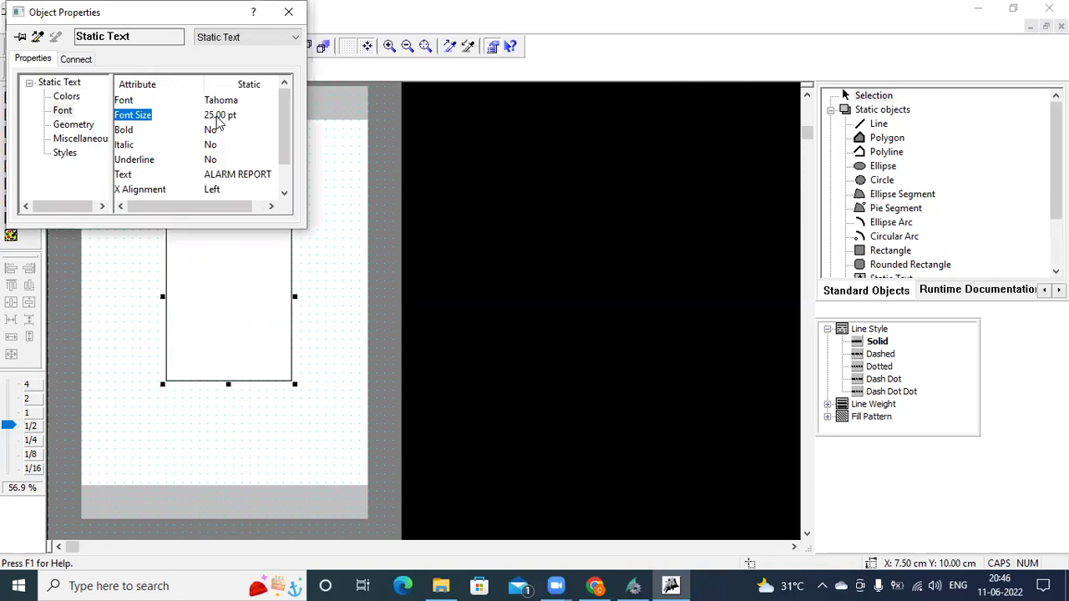
left_click_drag(184, 18, 524, 206)
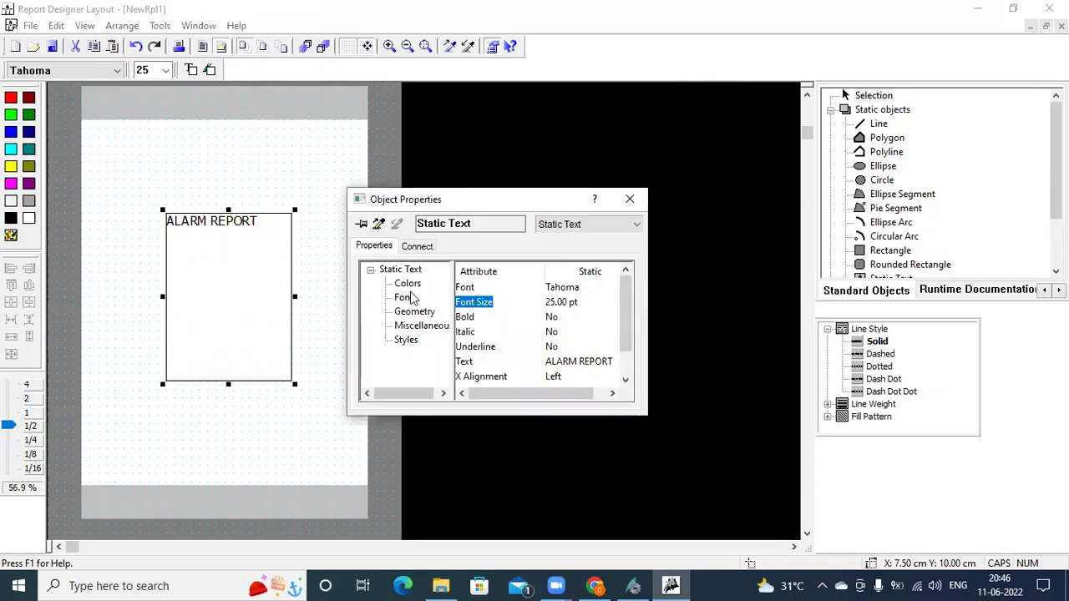
Set both the X and Y alignment of the ALARM REPORT text to Centered.
double_click(629, 383)
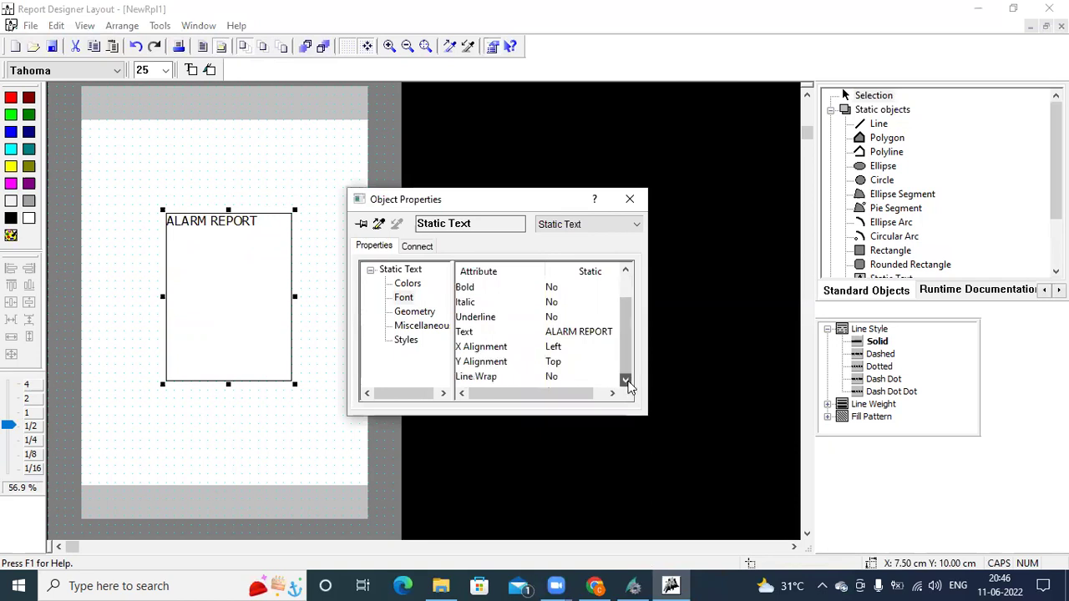
left_click(551, 353)
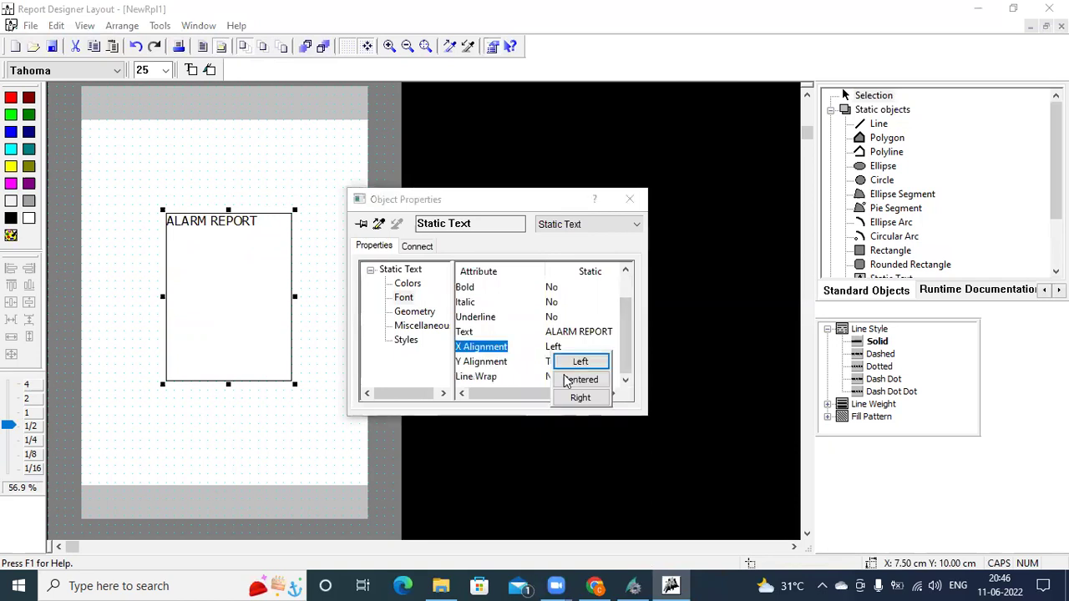
left_click(566, 380)
left_click(555, 369)
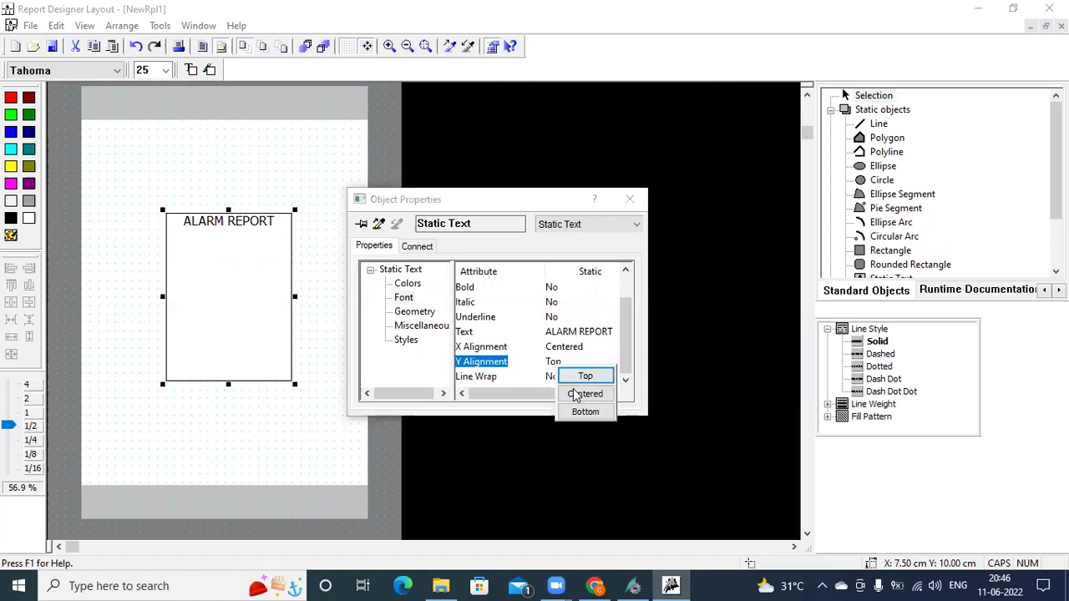
left_click(607, 394)
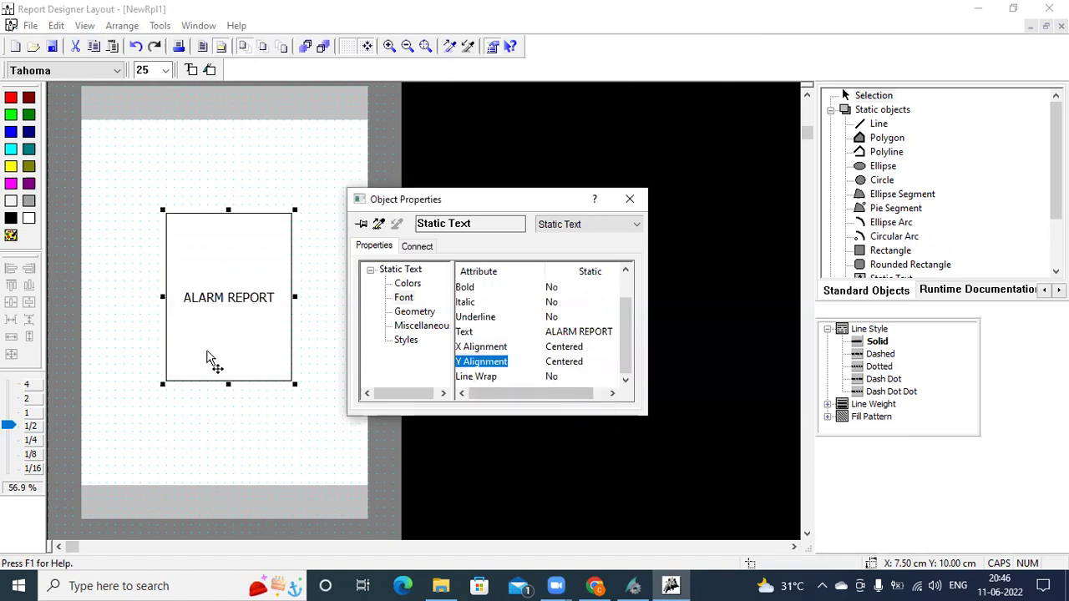
Make the cover page's ALARM REPORT text bold and underlined and close its properties.
double_click(553, 288)
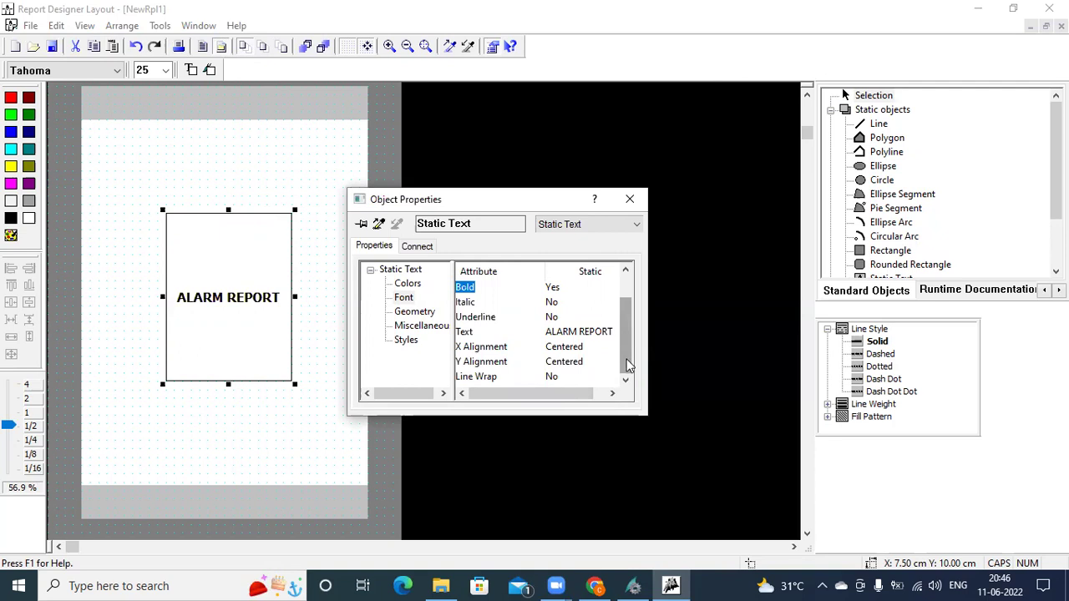
scroll(593, 334, "up", 1)
double_click(553, 332)
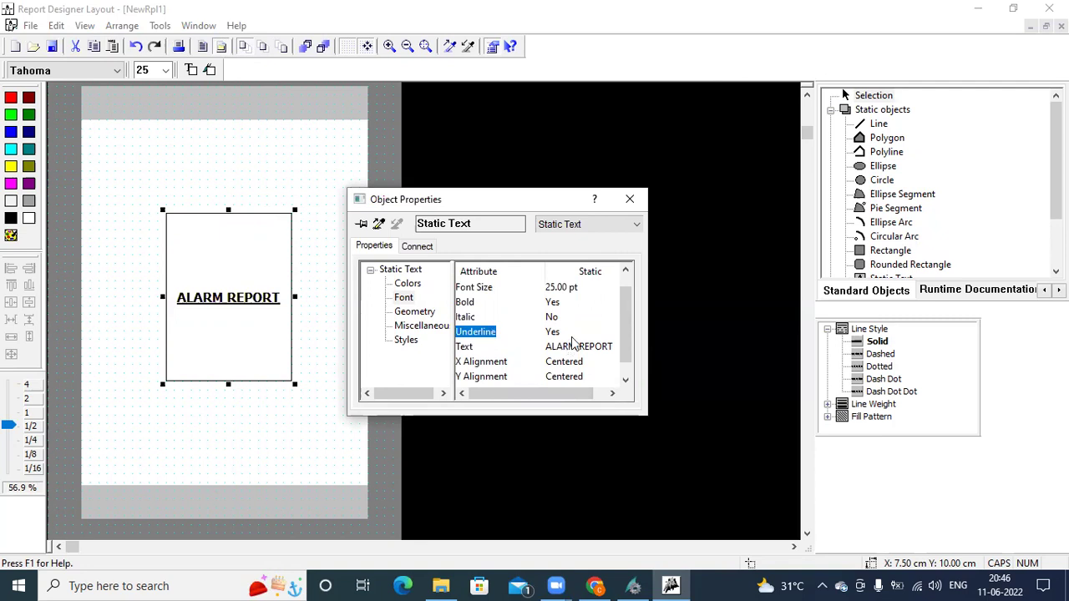
left_click(631, 204)
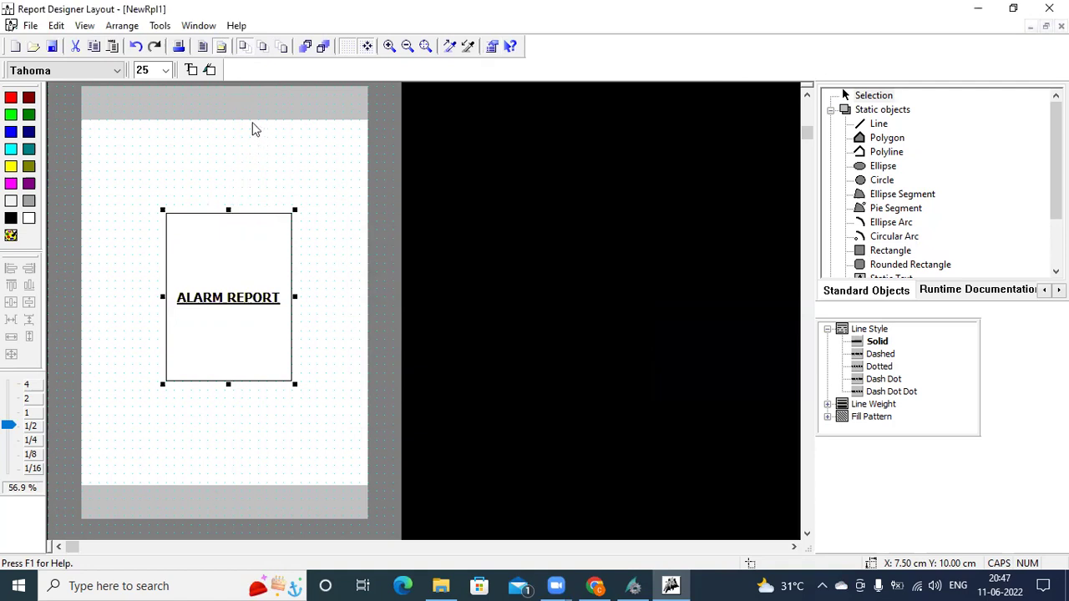
Switch to the report contents page and place a static text about 5.5 by 1 cm in the header, reading ALARM REPORT.
left_click(263, 47)
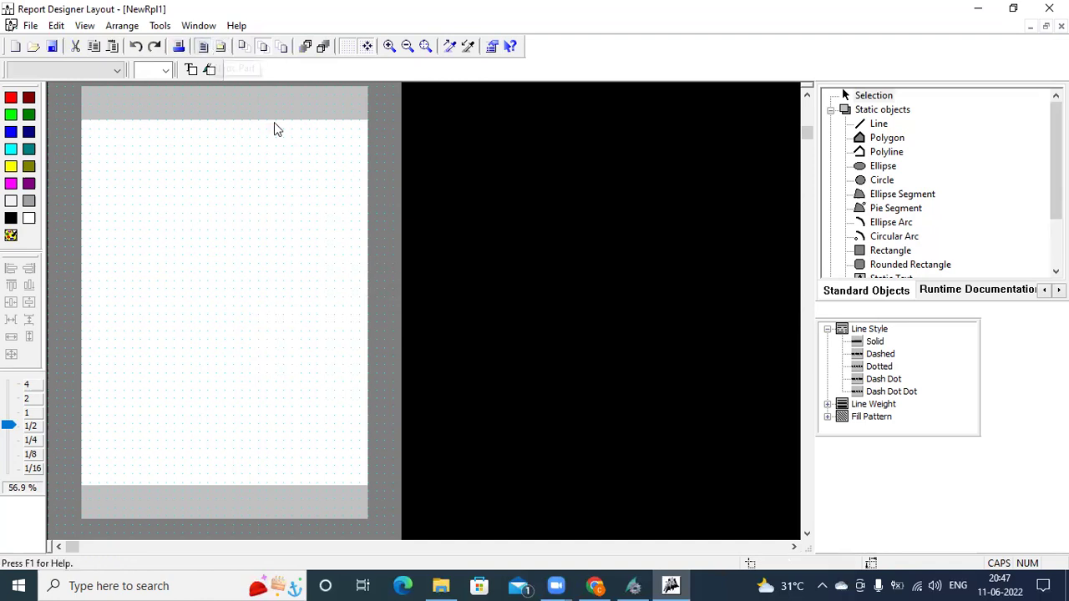
left_click(862, 278)
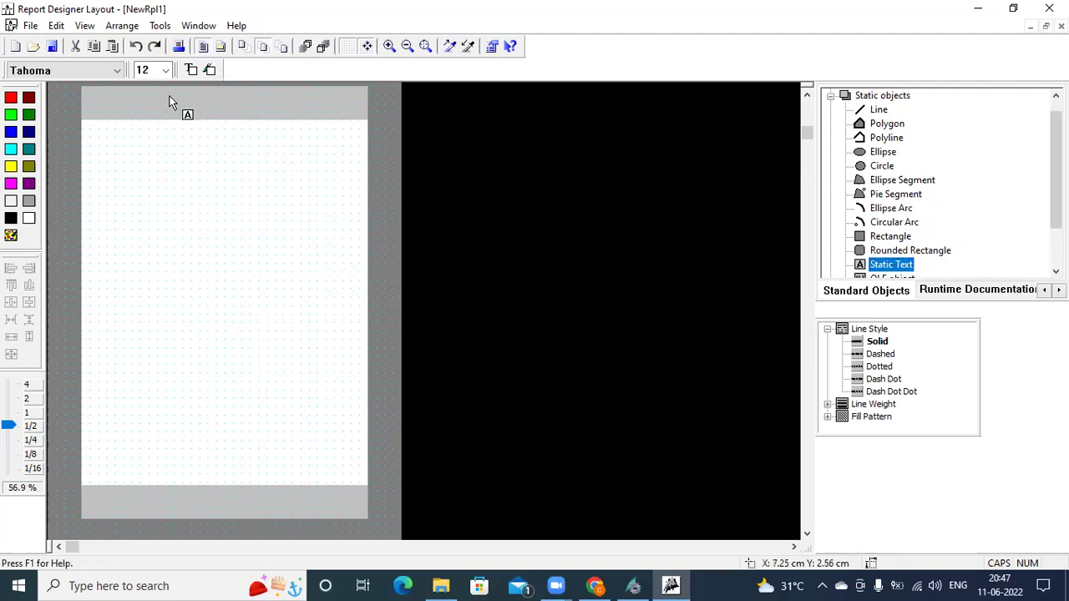
mouse_move(169, 101)
left_mouse_down()
mouse_move(211, 129)
mouse_move(267, 115)
left_mouse_up()
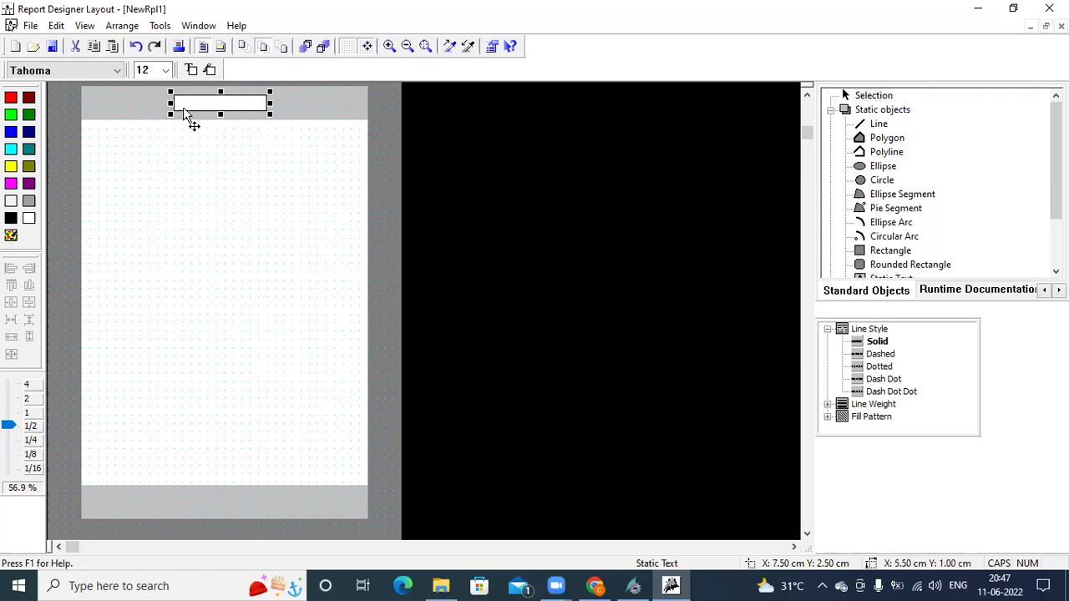
type("4")
type("LARM REP")
type("ORT")
key("Return")
Set both the X and Y alignment of the header's ALARM REPORT text to Centered.
right_click(243, 108)
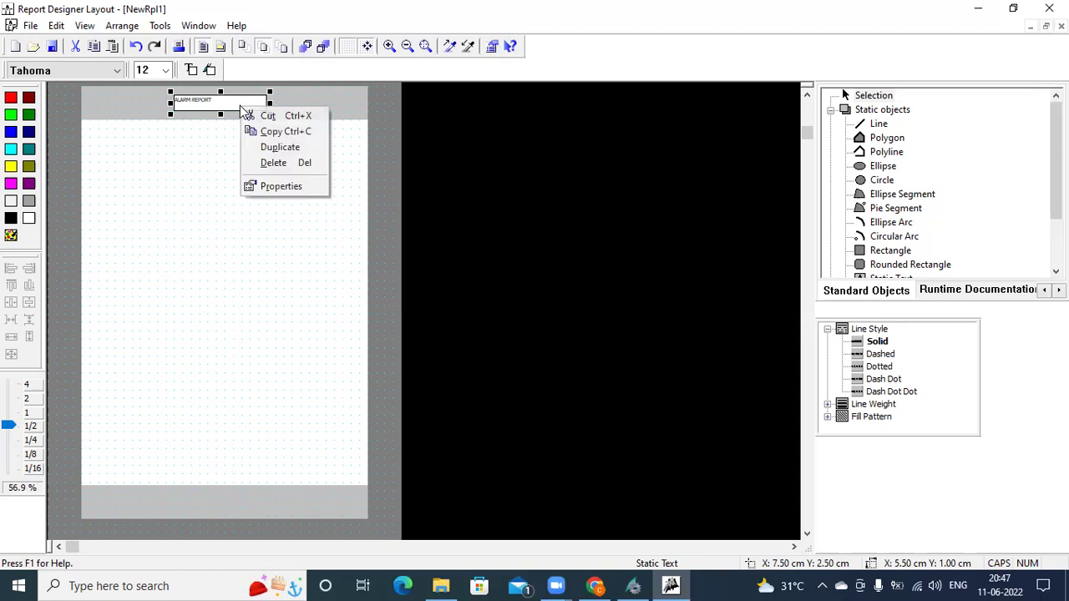
left_click(286, 187)
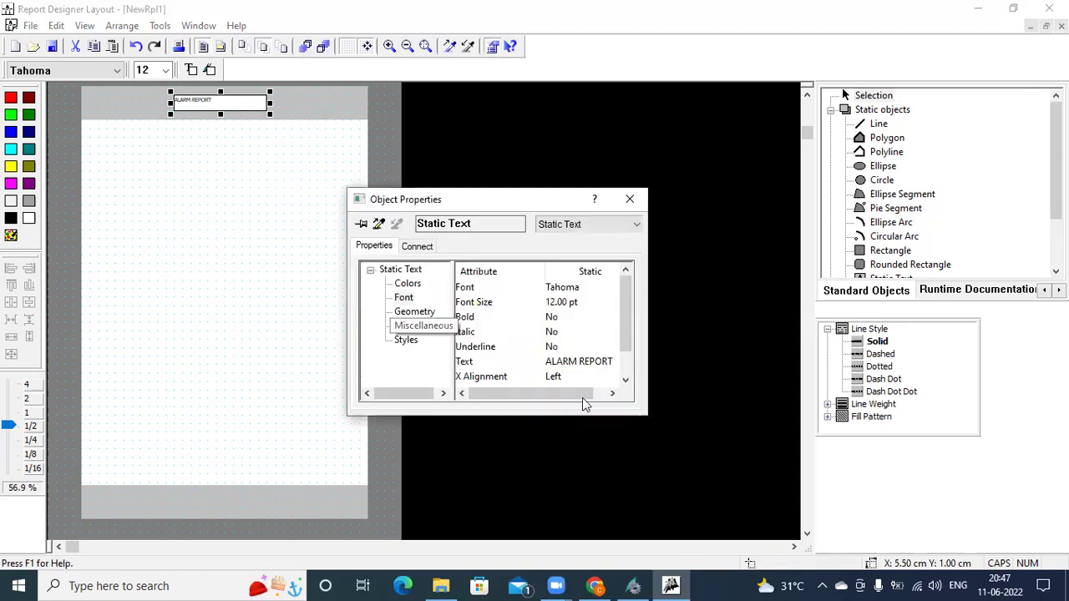
left_click(560, 377)
left_click(565, 380)
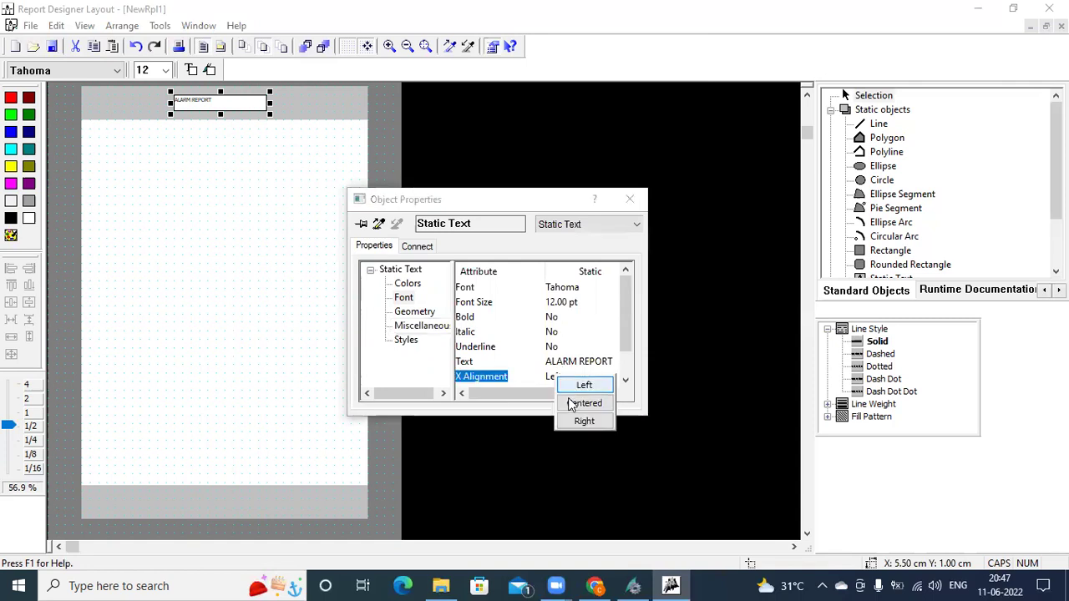
left_click(581, 404)
left_click(625, 381)
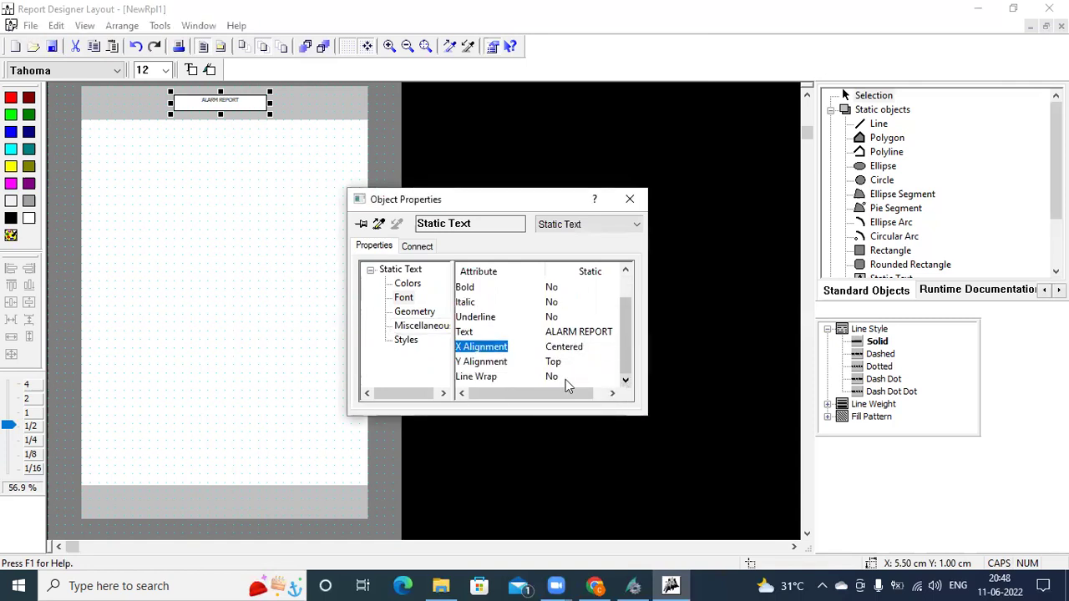
left_click(556, 364)
left_click(555, 364)
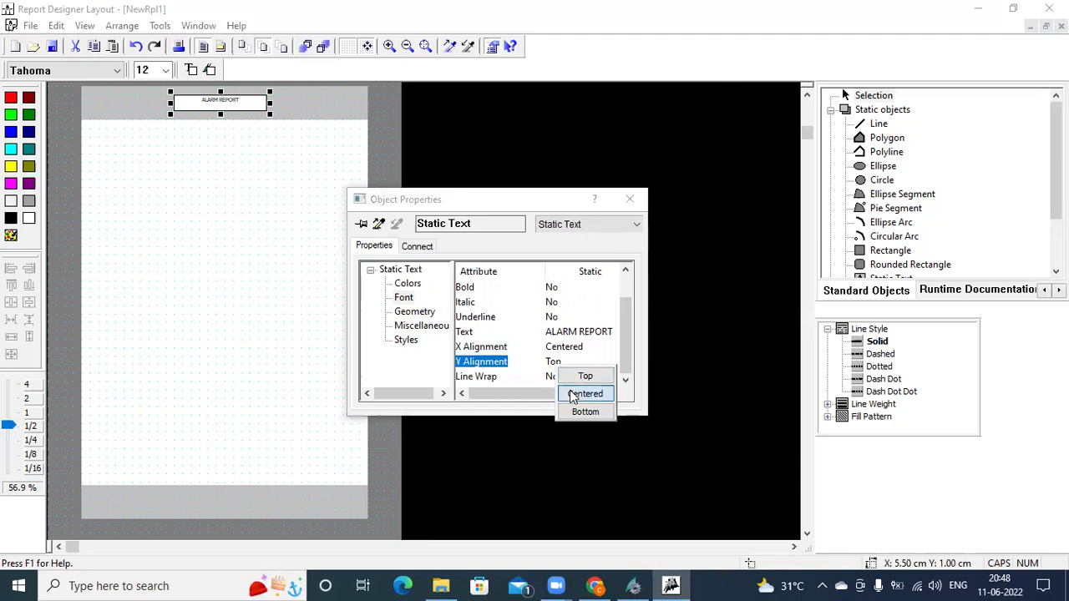
left_click(576, 394)
Set the header text's font size to 18 pt, make it bold and close its properties.
left_click(625, 272)
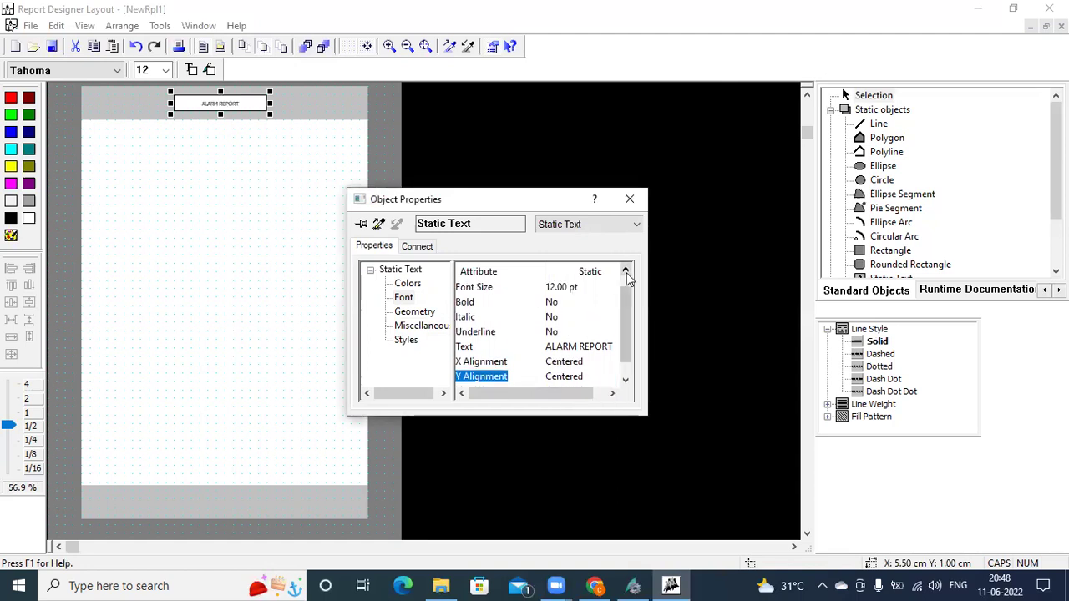
left_click(625, 271)
double_click(555, 302)
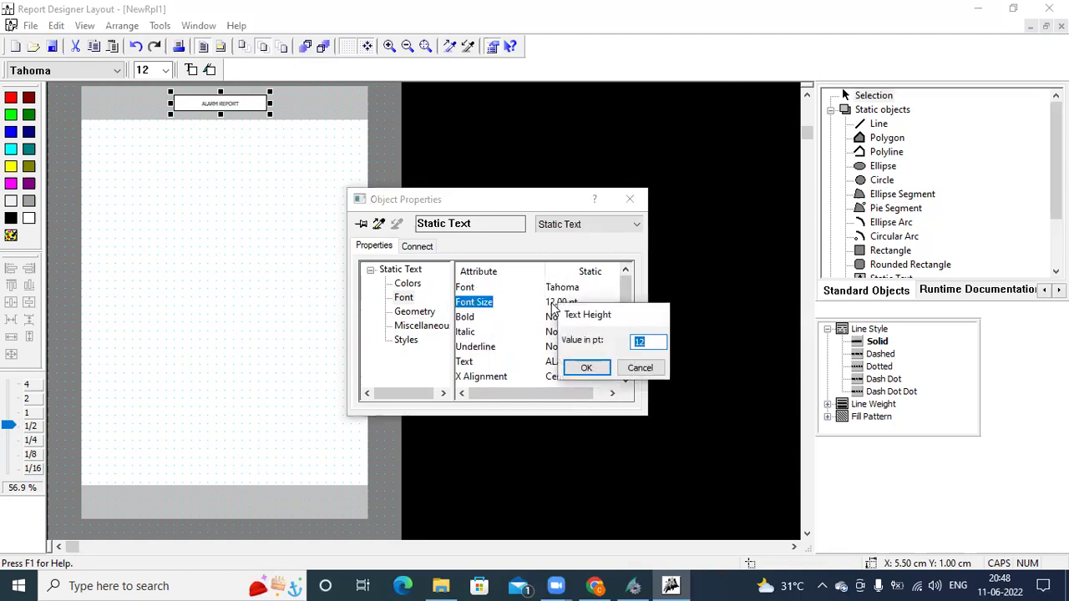
type("18")
key("Return")
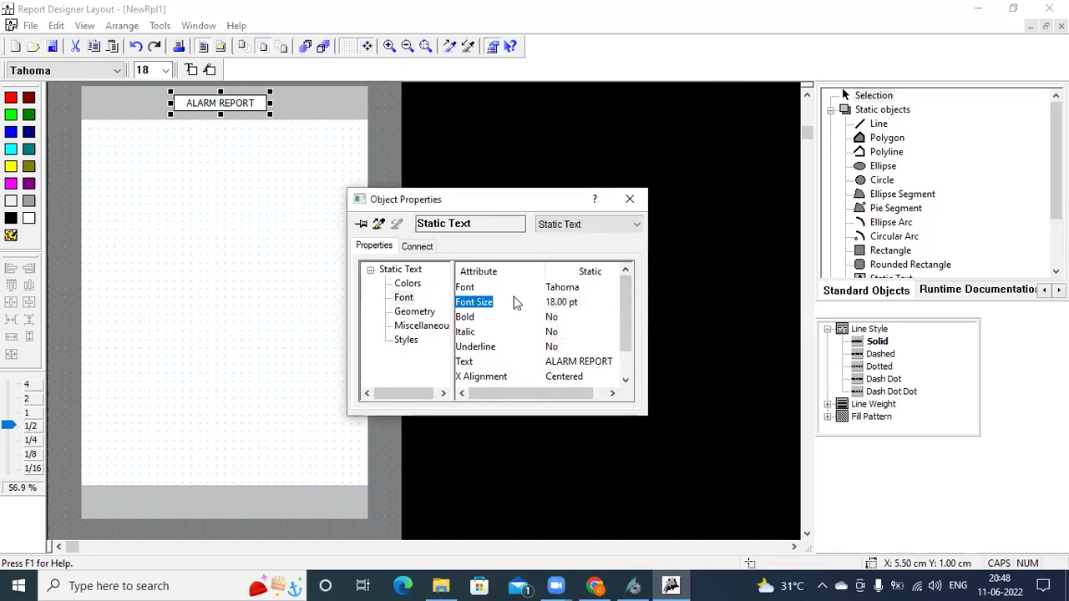
left_click(551, 320)
left_click(551, 321)
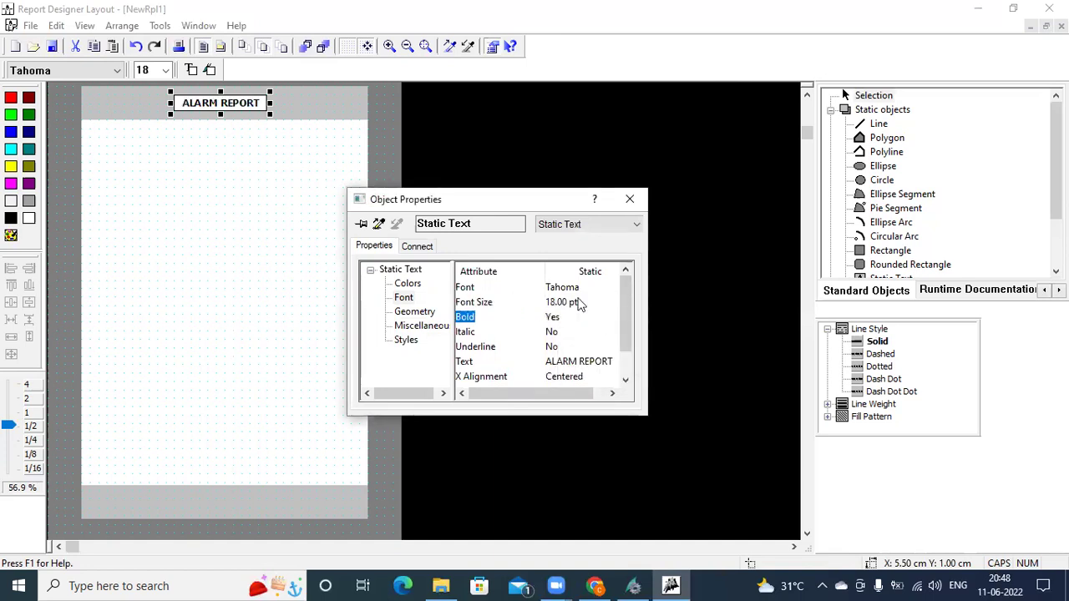
left_click(630, 200)
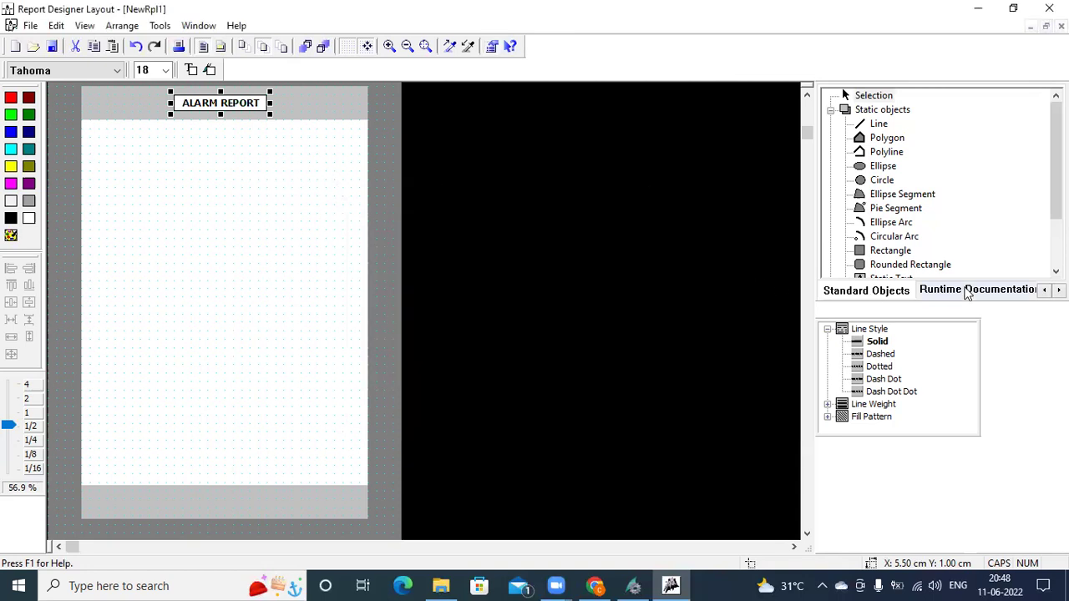
Place a Date/Time system object about 5.5 by 1 cm in the header, to the right of the ALARM REPORT text.
scroll(877, 218, "down", 3)
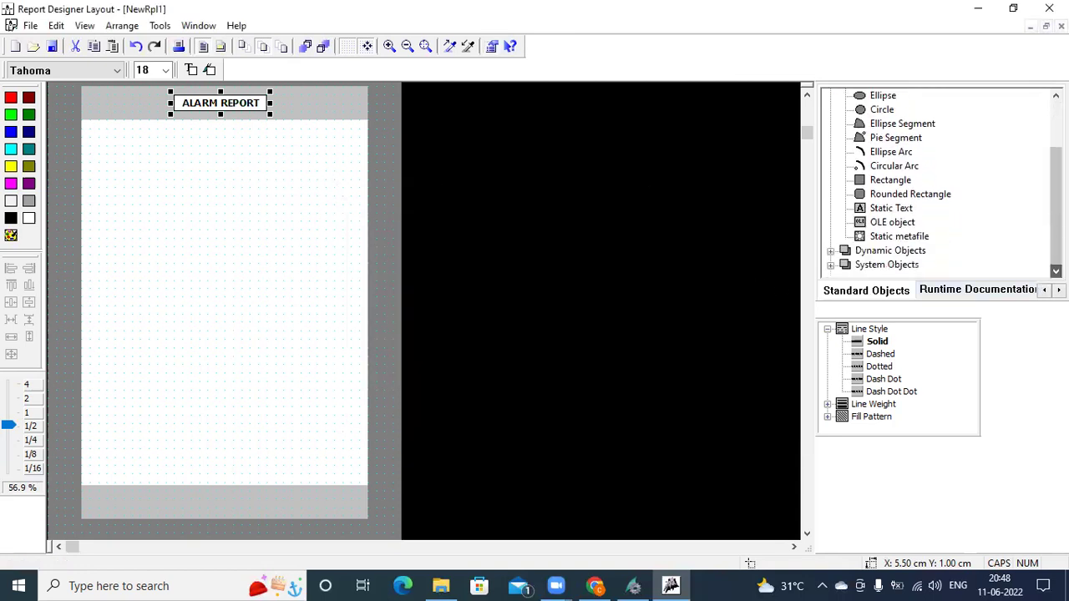
left_click(832, 267)
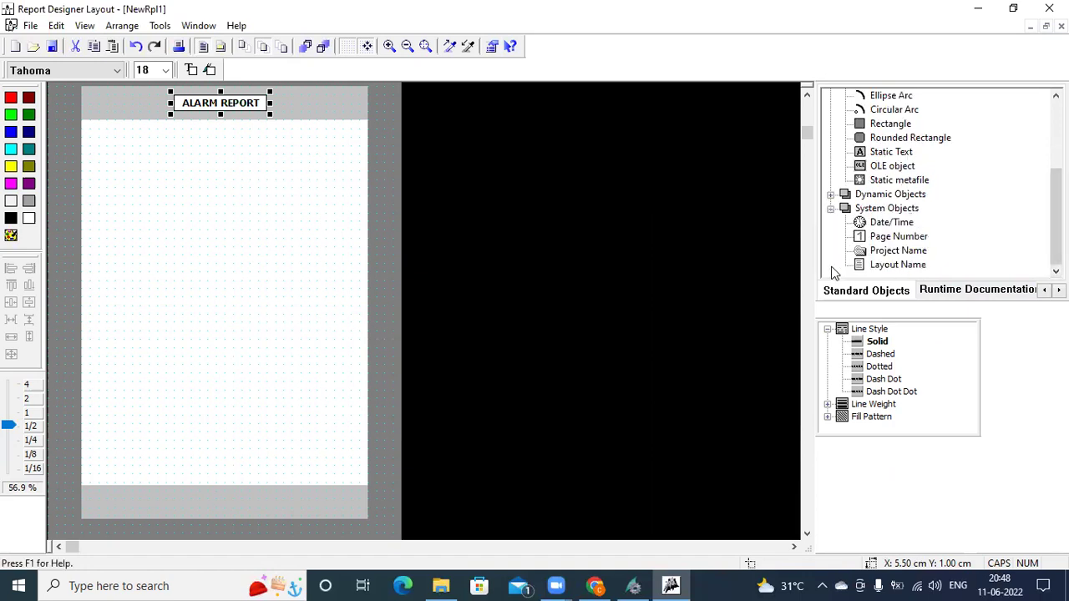
left_click(897, 224)
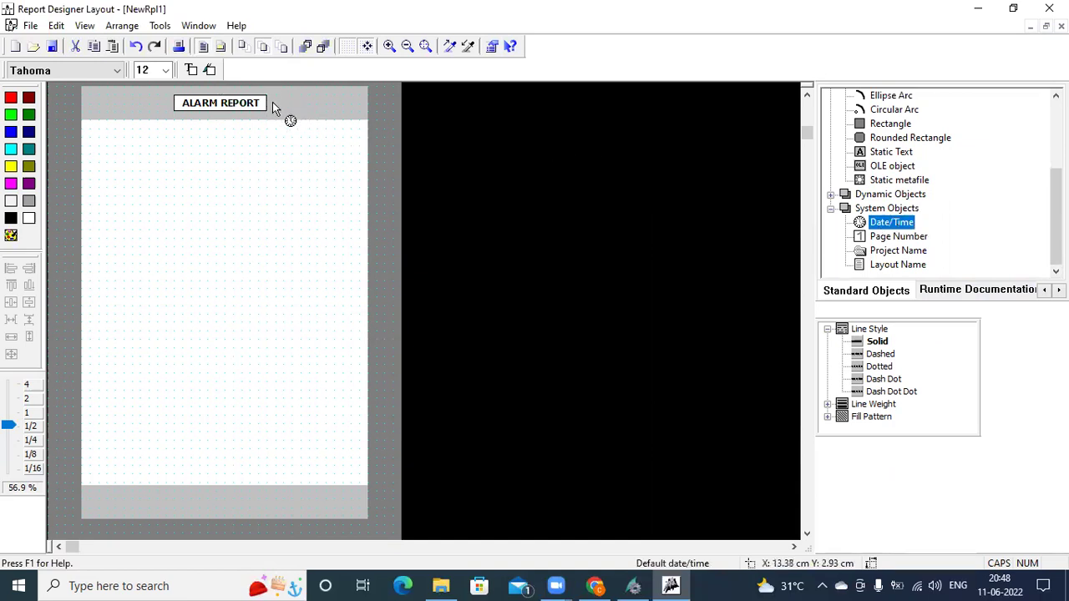
left_click_drag(272, 102, 347, 114)
left_click_drag(357, 116, 365, 119)
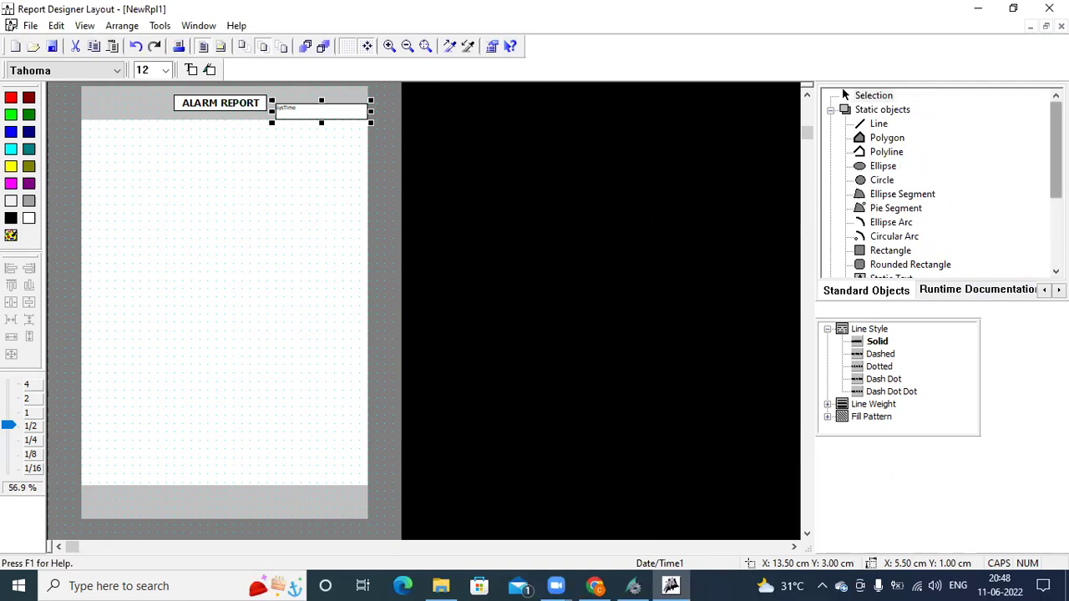
Place a Page Number system object near the middle of the footer, at about X 10 cm, Y 26.5 cm.
scroll(911, 264, "down", 3)
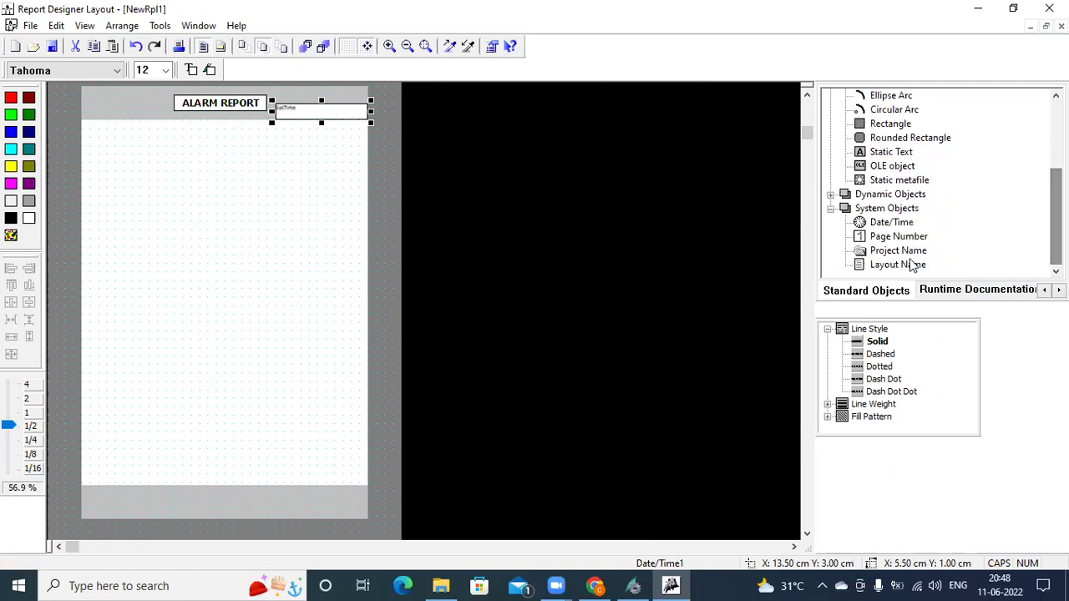
left_click(900, 237)
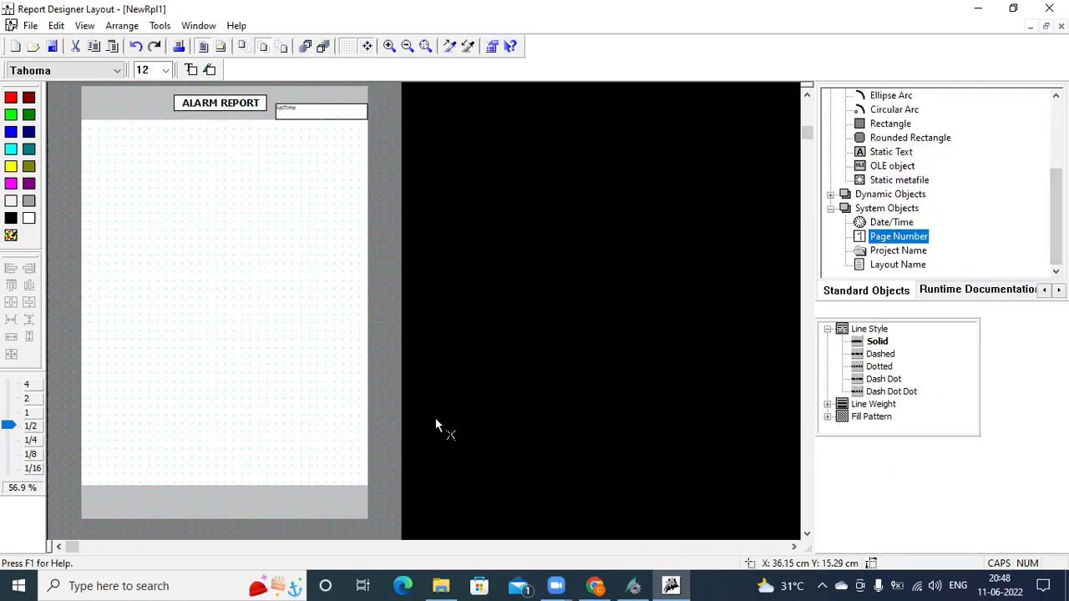
left_click(198, 494)
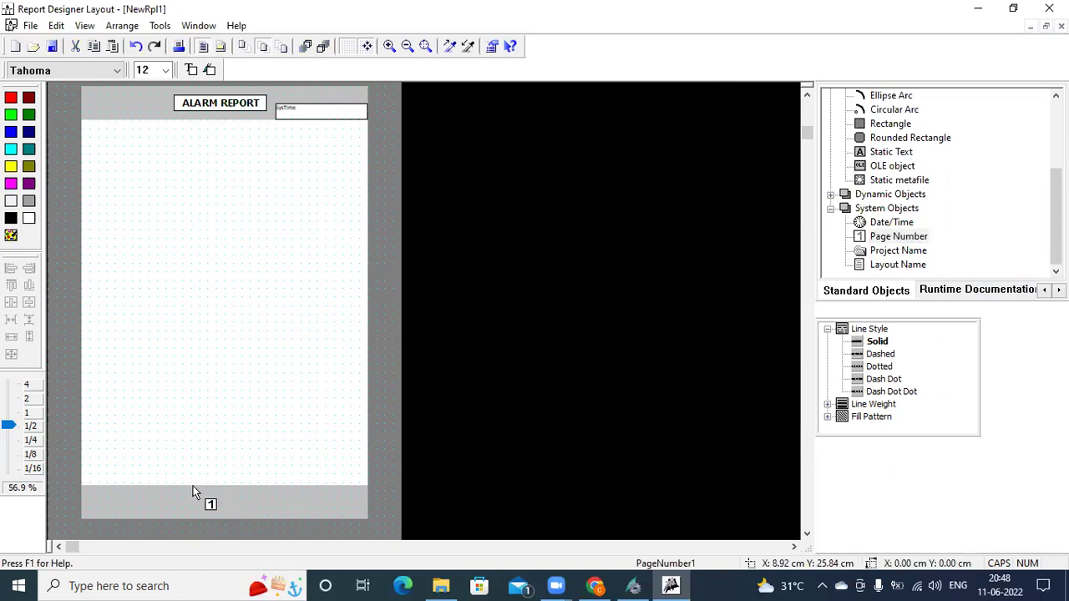
left_click(213, 496)
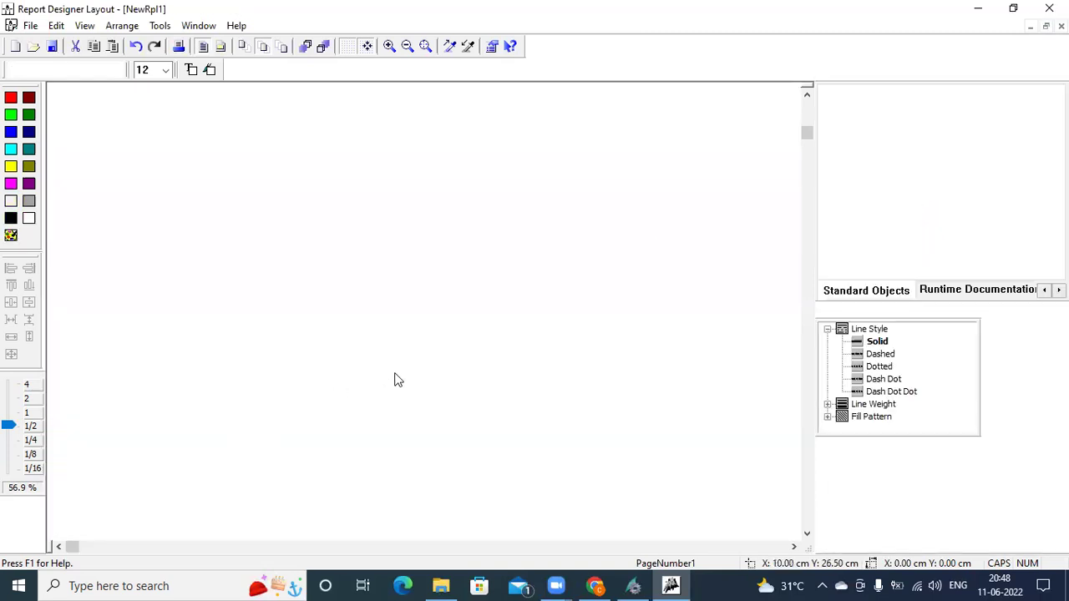
left_click(139, 48)
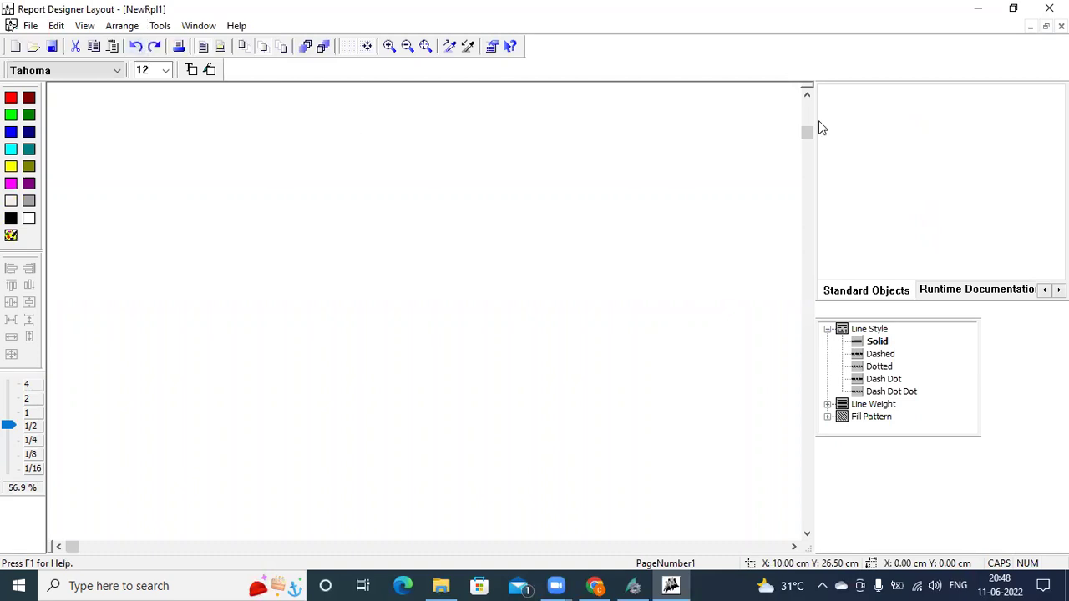
mouse_move(810, 133)
left_mouse_down()
mouse_move(807, 102)
mouse_move(808, 113)
left_mouse_up()
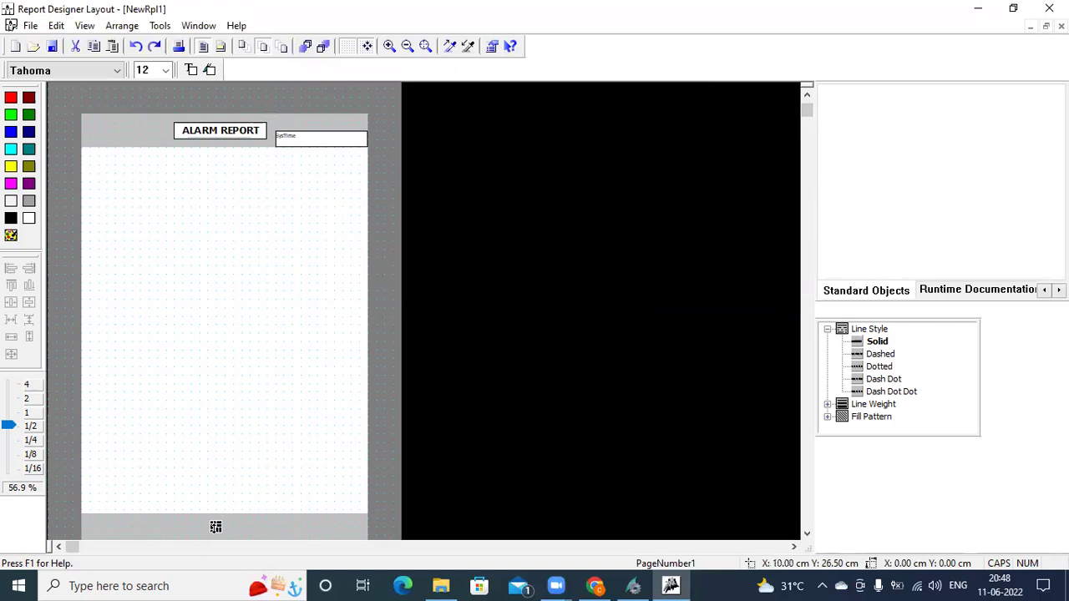
Enlarge the page number object to about 1 by 1 cm and nudge it down to about Y 25.7 cm.
left_click_drag(214, 526, 199, 516)
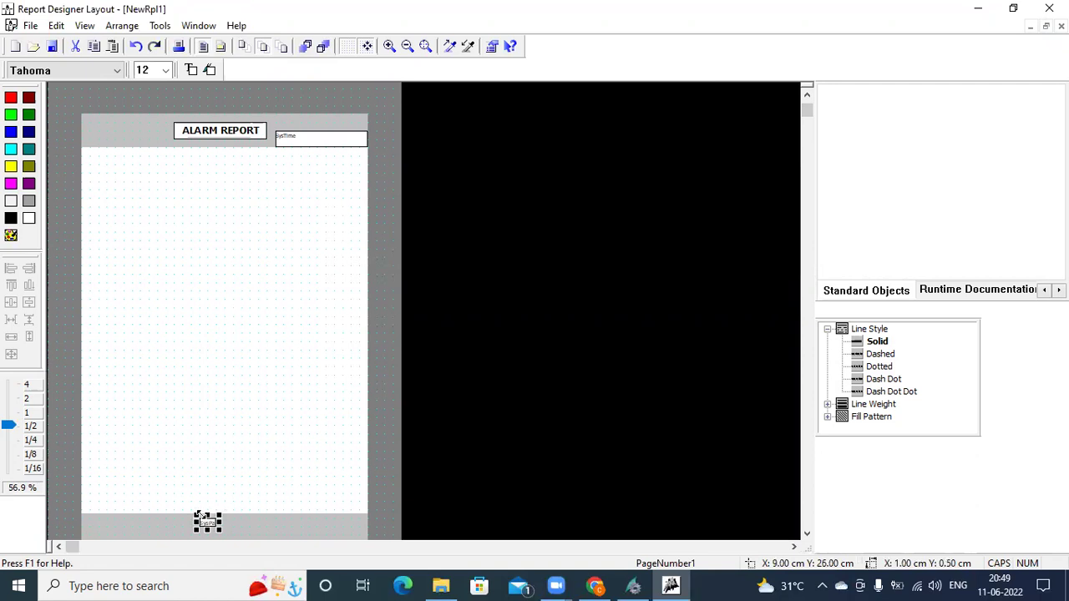
left_click_drag(197, 514, 197, 506)
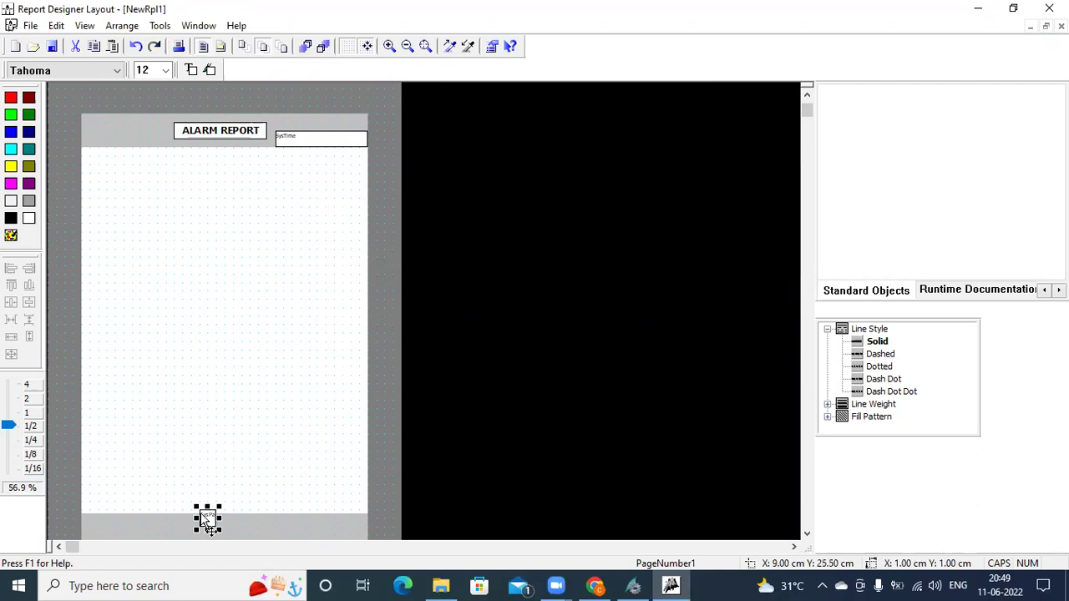
key("Down")
key("Down")
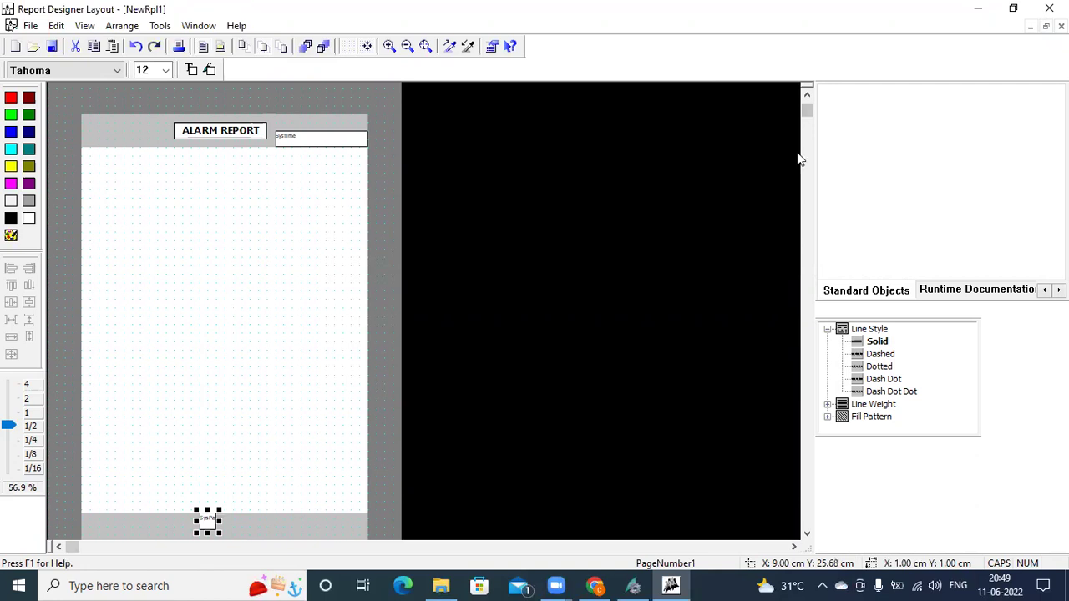
Place a Project Name system object about 16.5 by 0.5 cm across the footer, just below the page number.
left_click_drag(807, 117, 808, 144)
left_click(940, 205)
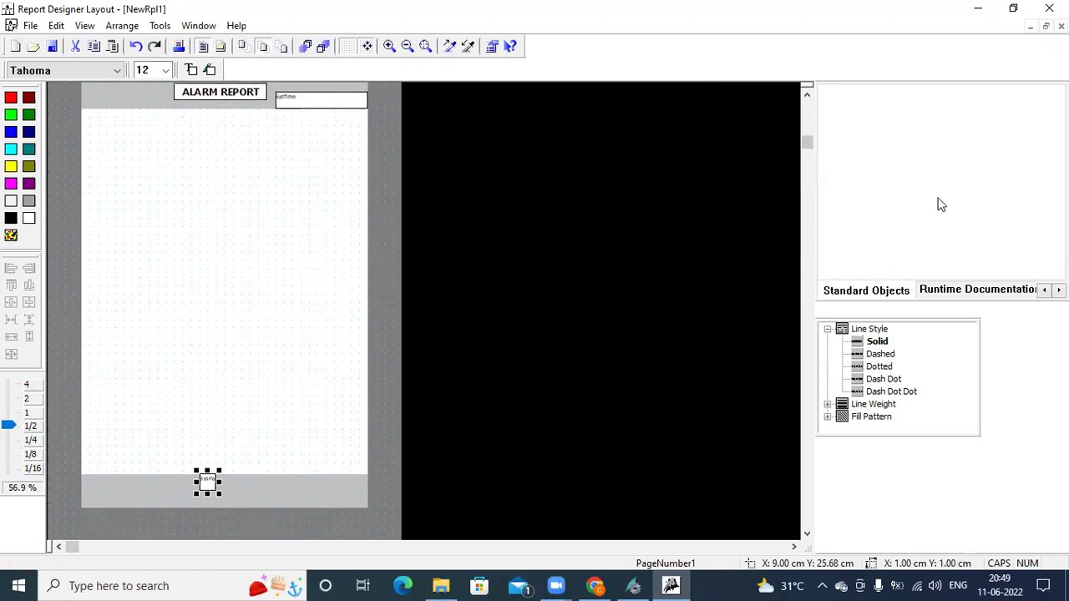
left_click(853, 292)
left_click(936, 291)
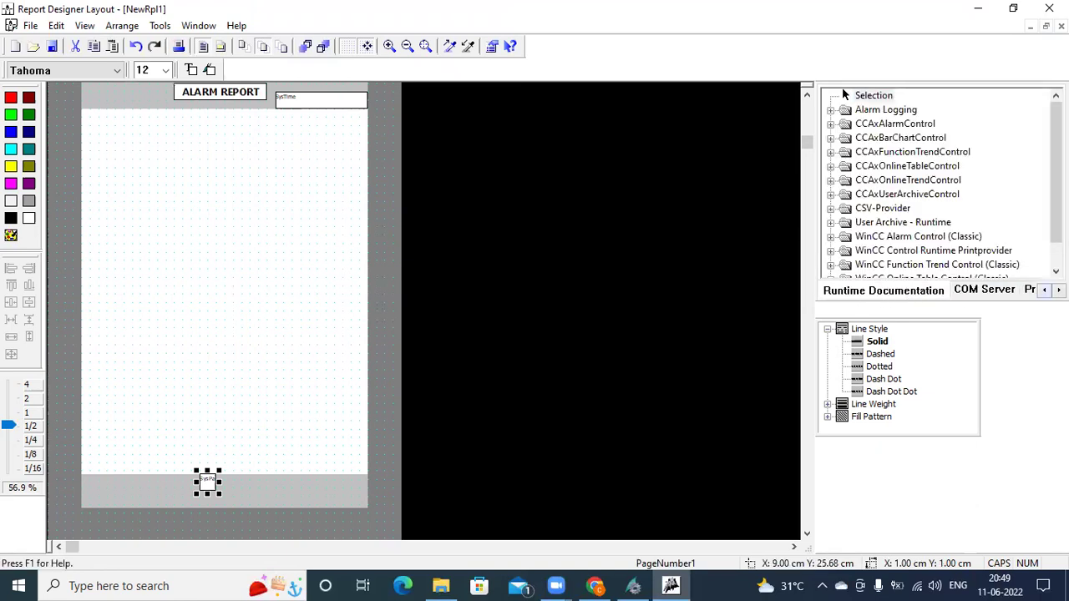
left_click(1043, 289)
left_click(877, 299)
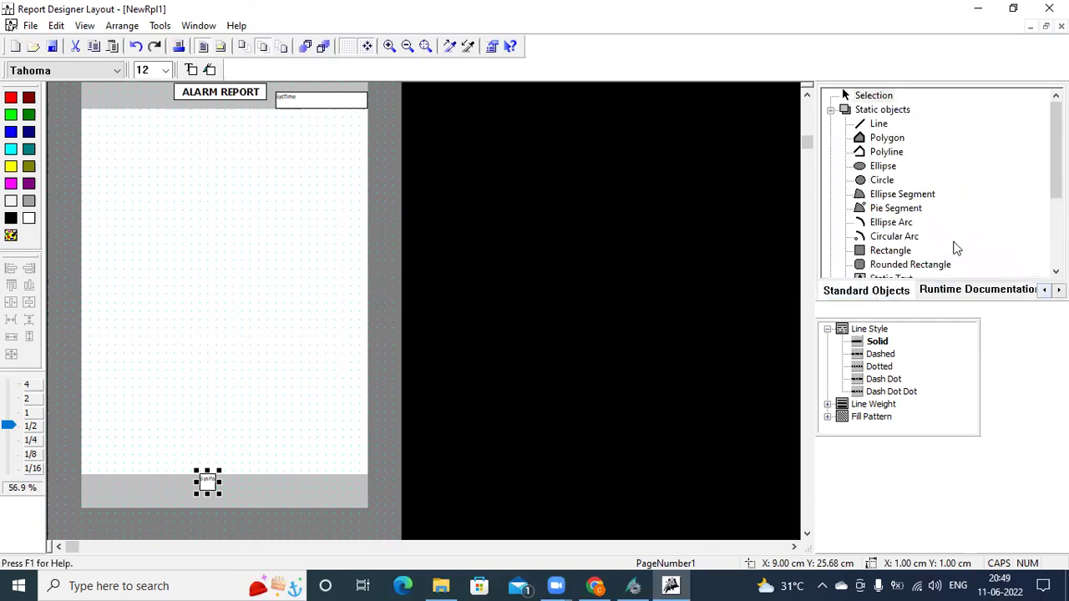
left_click_drag(1056, 194, 1056, 255)
left_click_drag(898, 251, 360, 504)
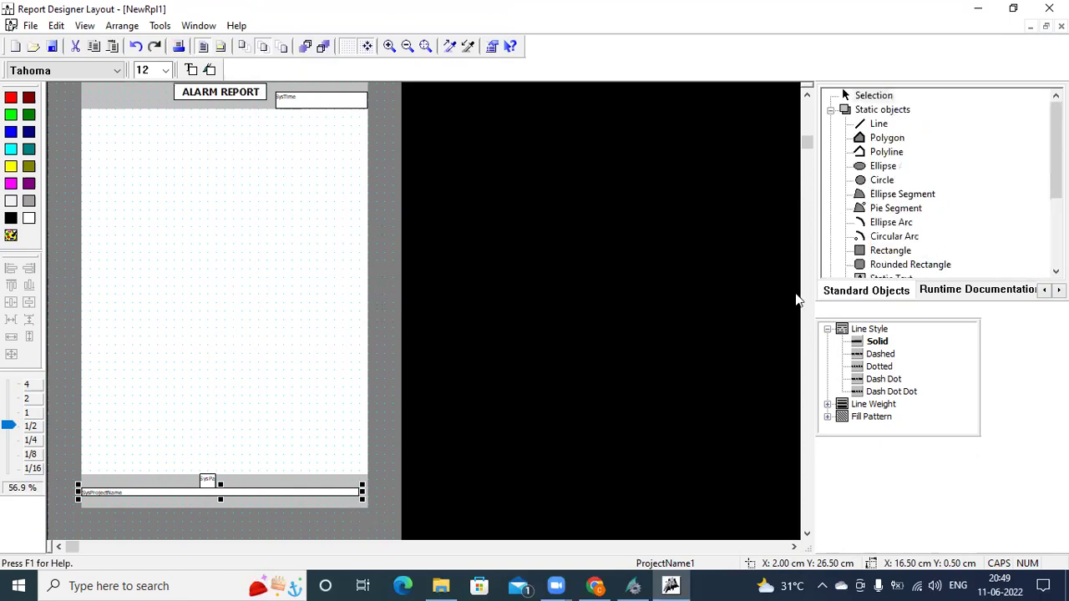
Place a Layout Name system object about 16.5 by 0.5 cm across the footer, directly below the project name.
scroll(887, 267, "down", 3)
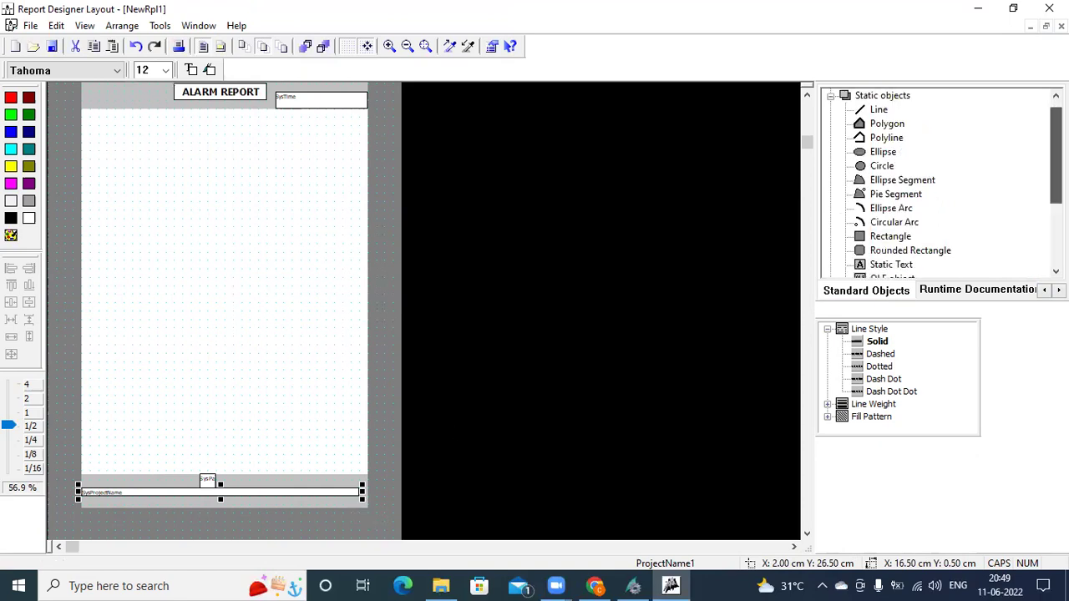
left_click_drag(890, 268, 193, 506)
left_click_drag(304, 511, 361, 504)
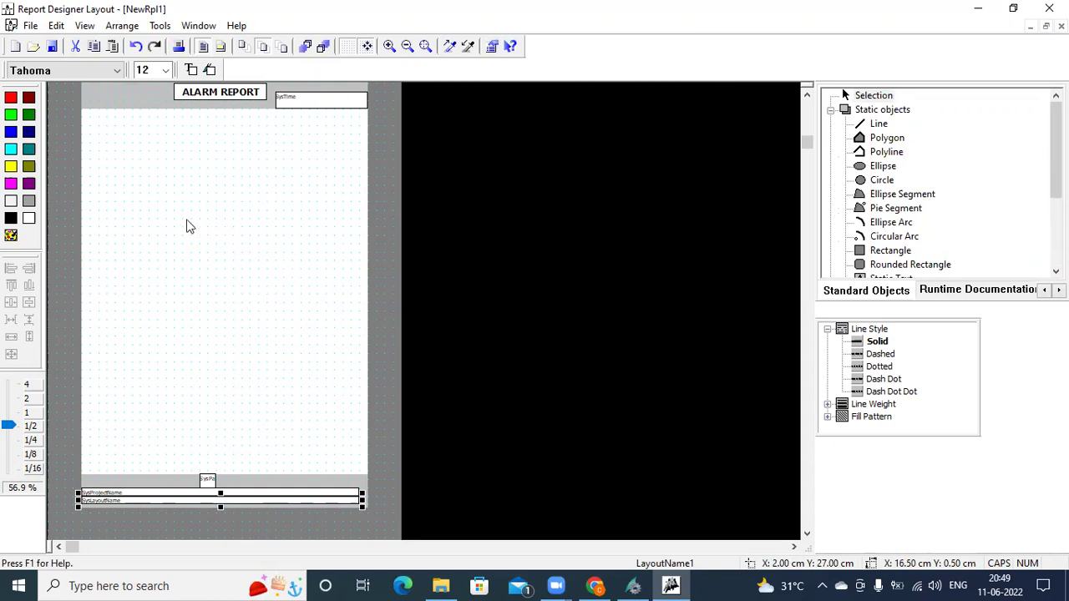
Place an Alarm Logging Archive Report table, 17 by 21.5 cm at X 2 cm, Y 4 cm, in the page's dynamic part.
left_click(223, 47)
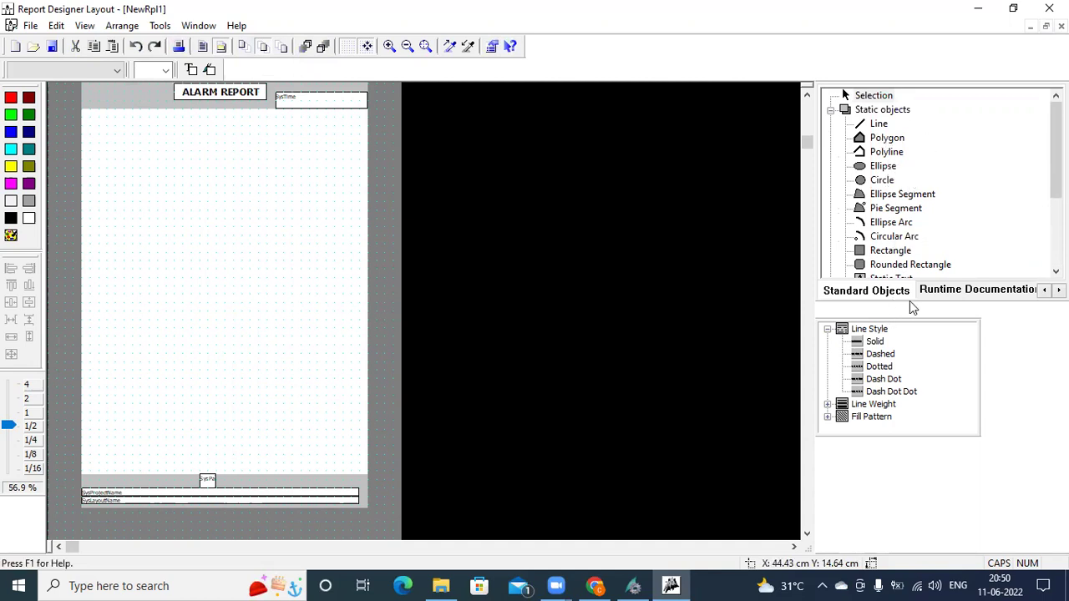
left_click(982, 298)
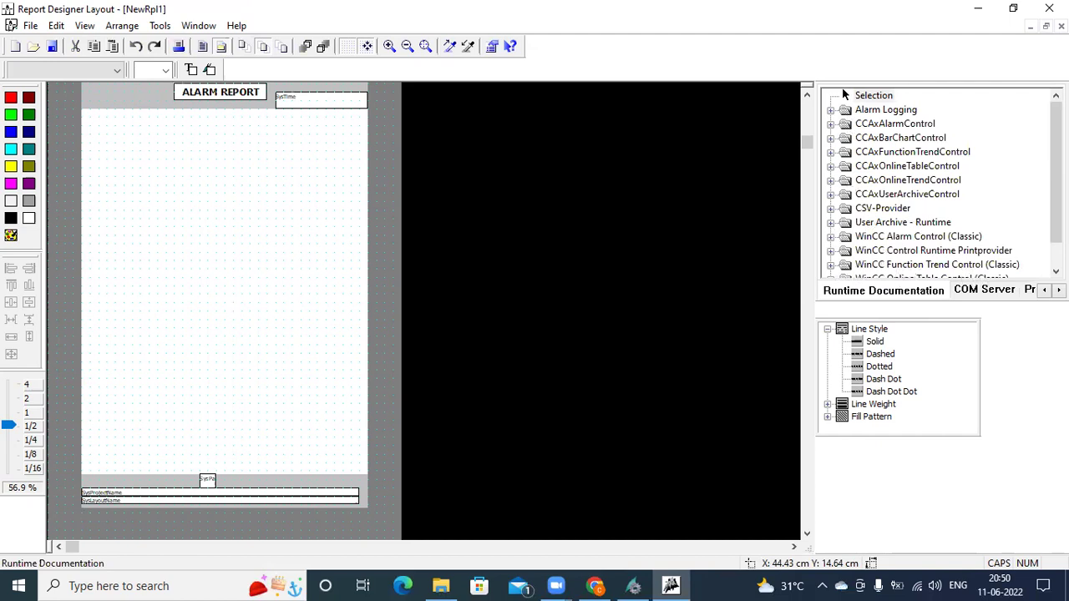
scroll(843, 93, "down", 1)
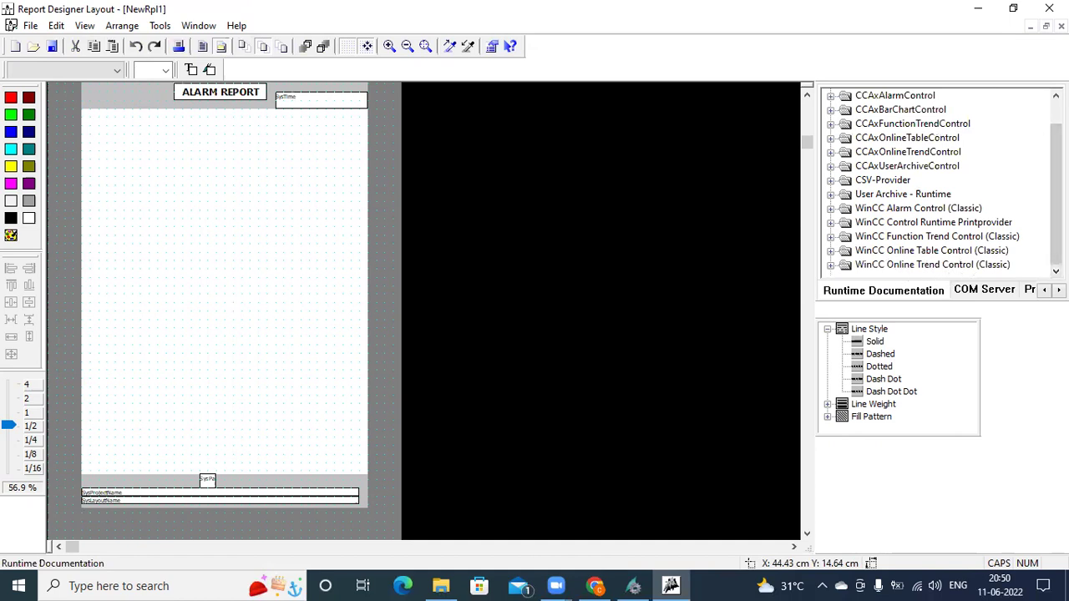
scroll(943, 183, "up", 1)
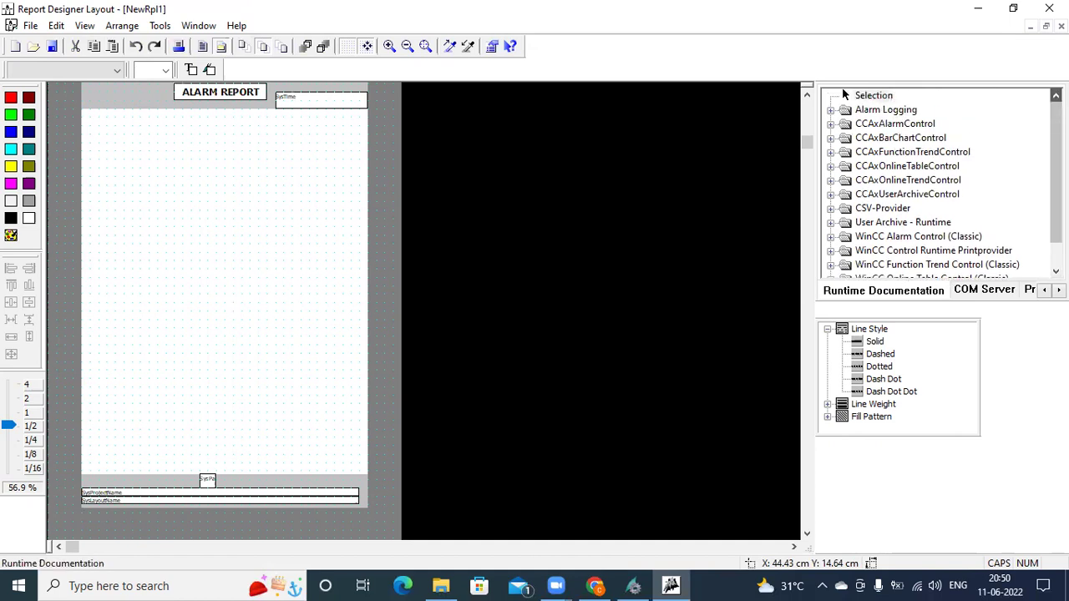
double_click(889, 109)
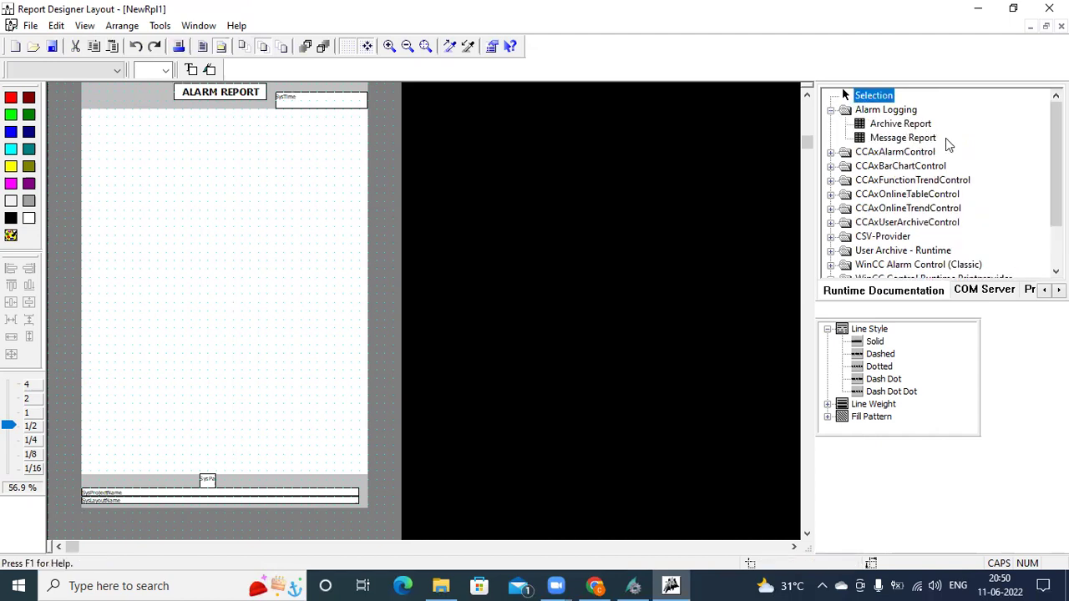
left_click(866, 127)
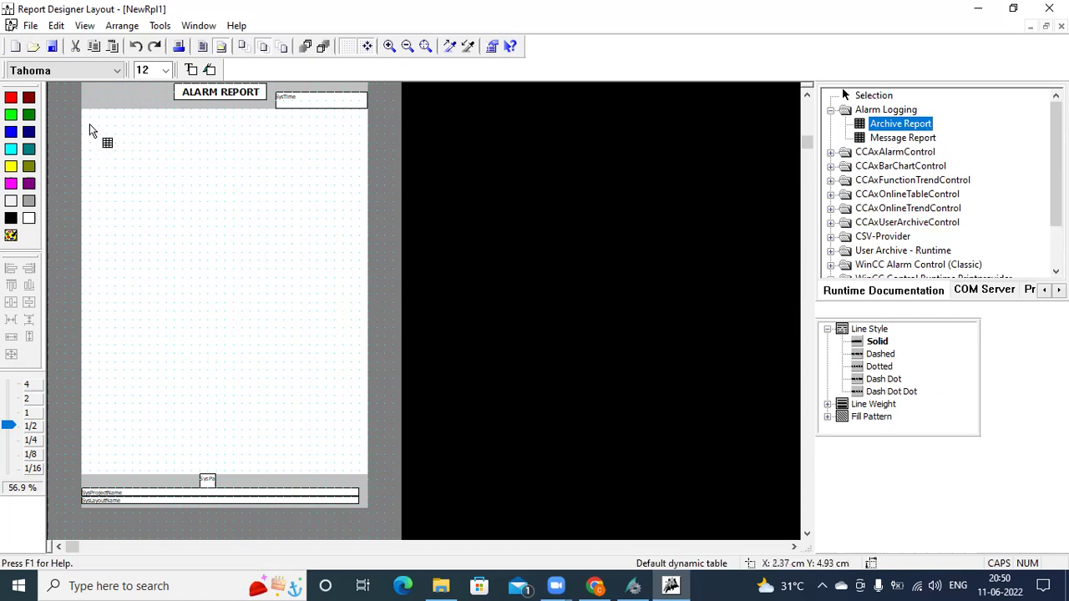
left_click_drag(82, 110, 244, 297)
left_click_drag(290, 368, 363, 473)
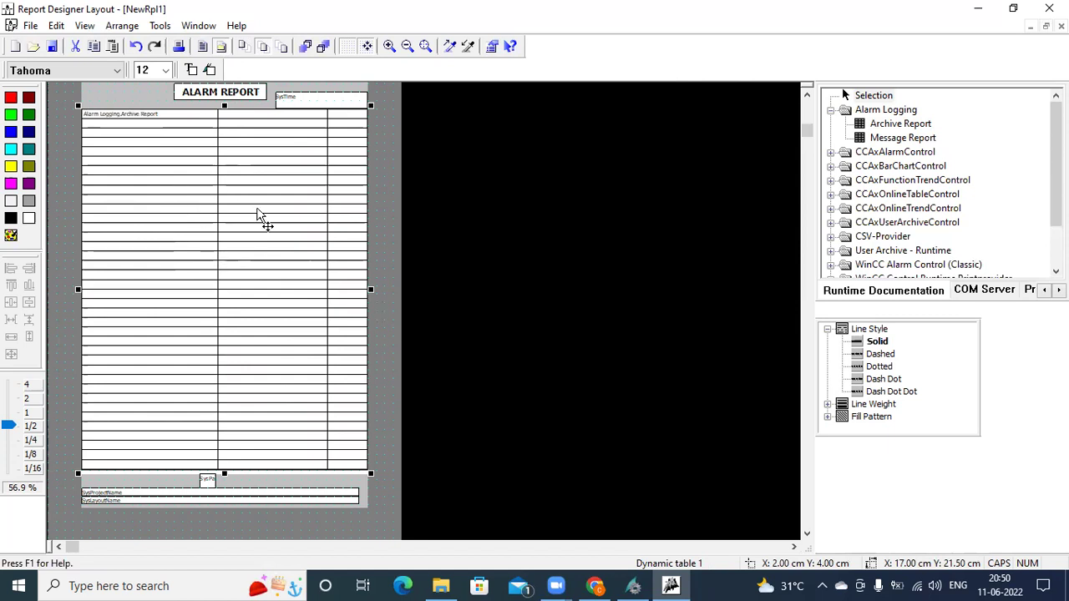
In the archive report table's column selection, add Acknowledgment Status and Point of error to the report's column sequence.
right_click(175, 184)
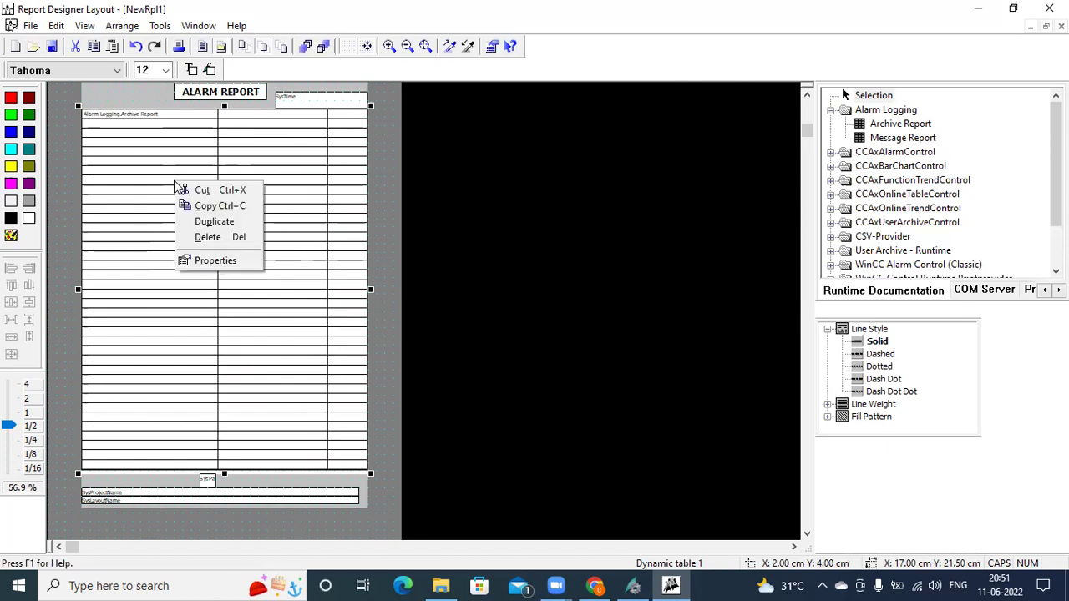
left_click(244, 262)
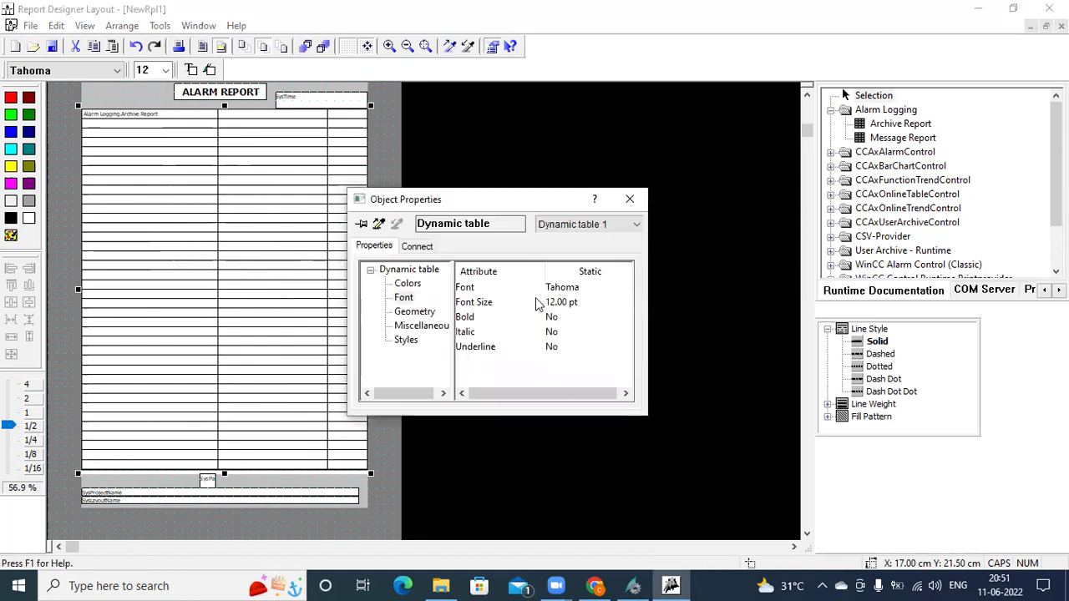
left_click(426, 248)
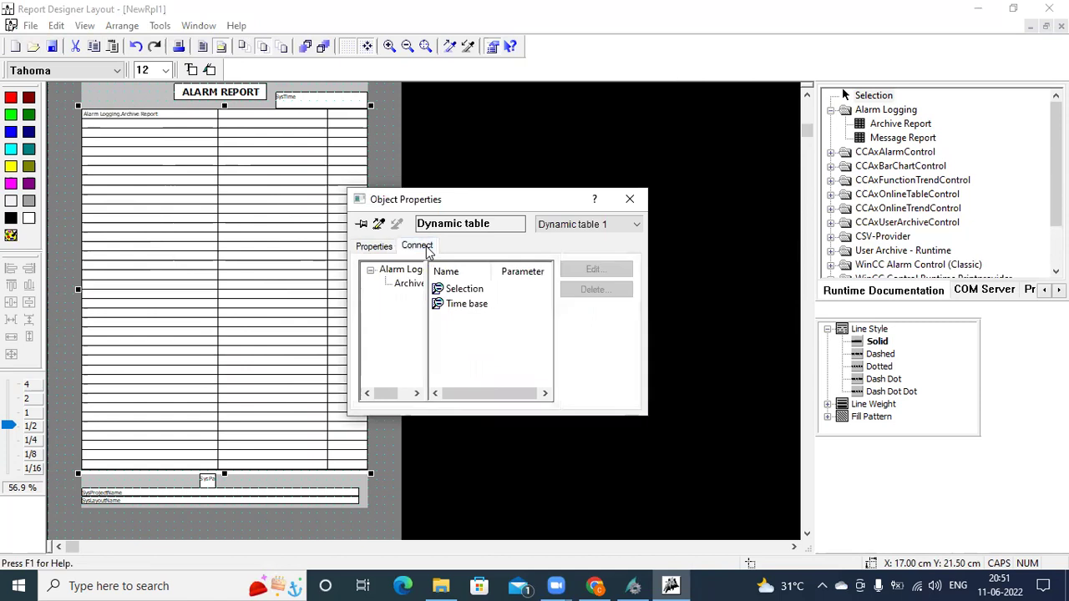
left_click(473, 290)
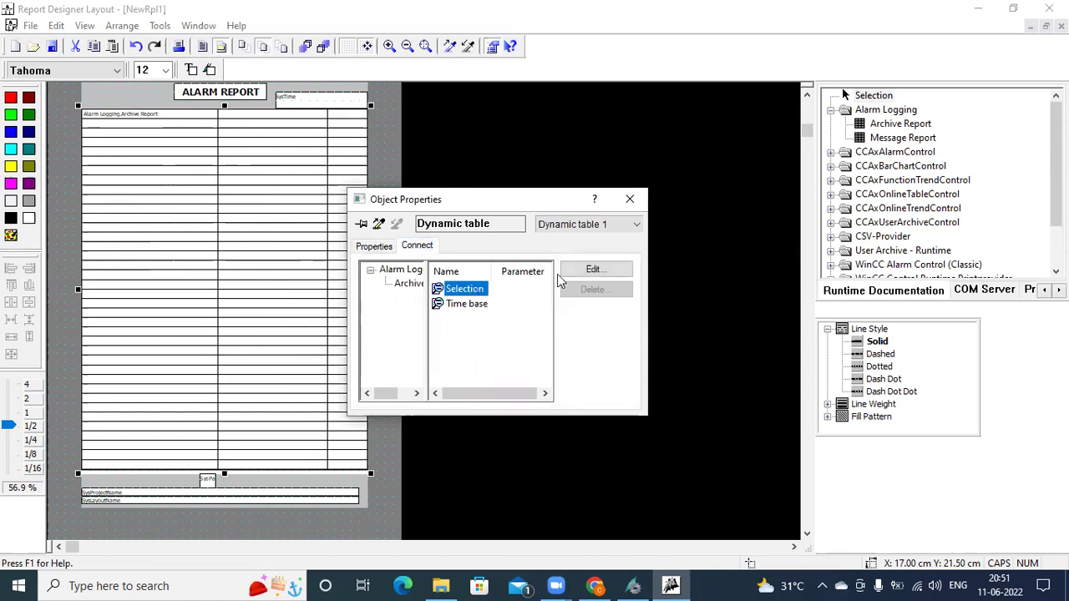
left_click(623, 273)
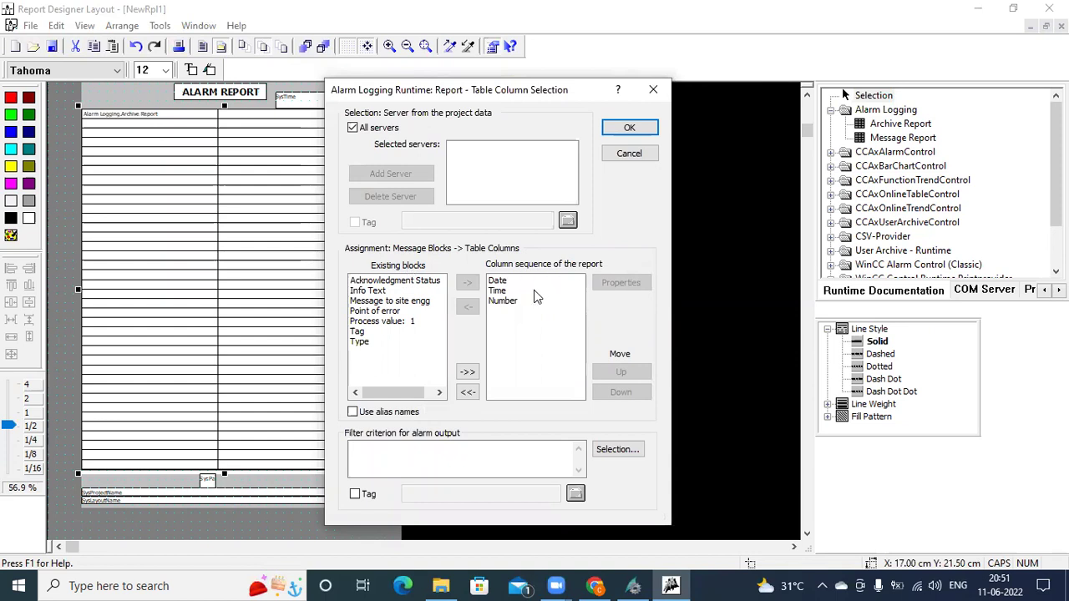
left_click(392, 284)
left_click(468, 288)
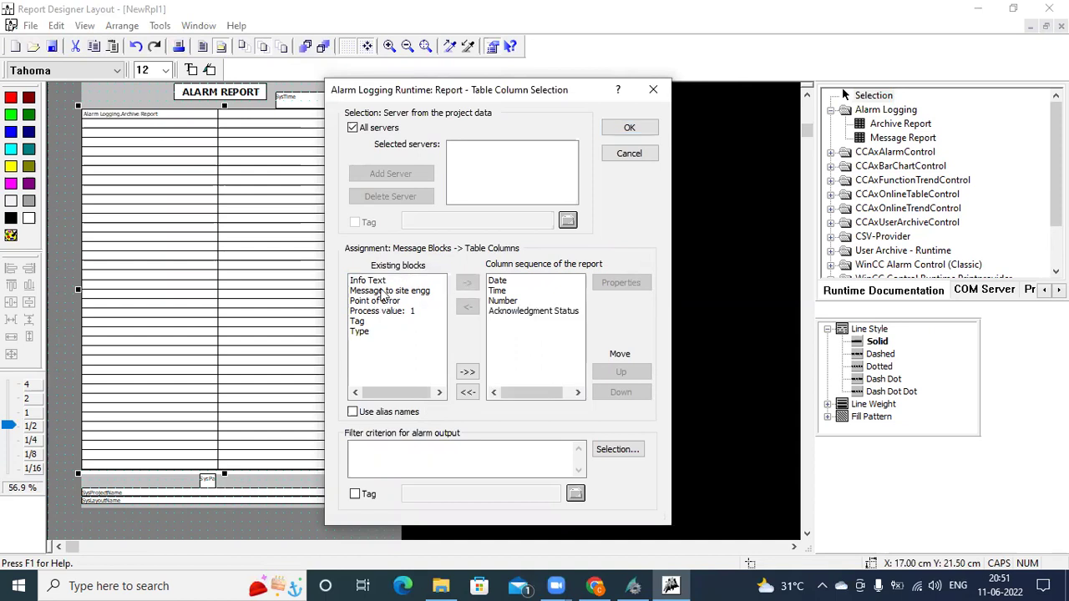
left_click(384, 303)
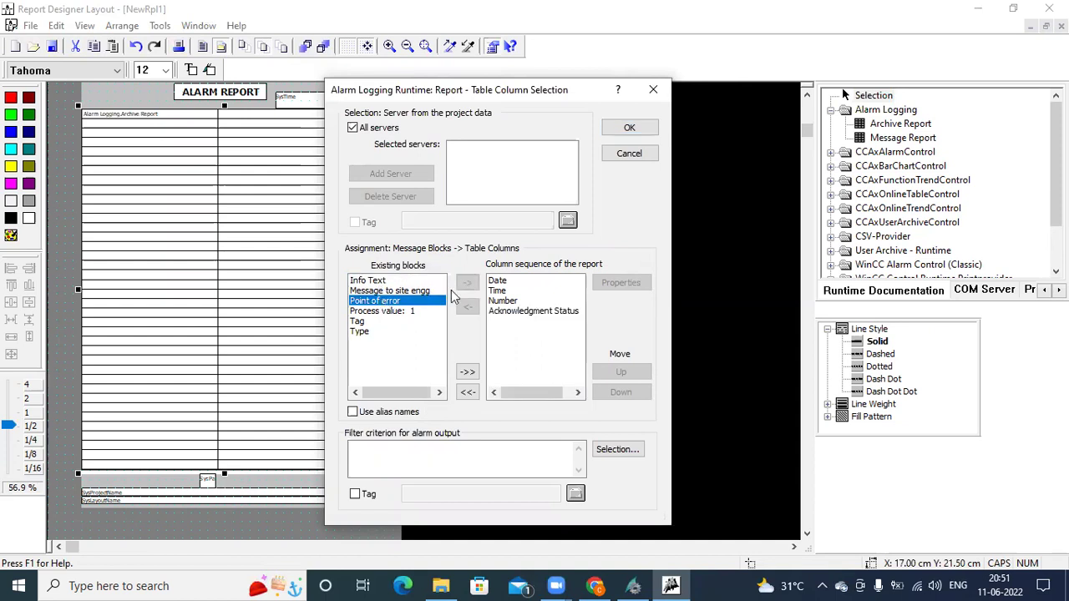
left_click(467, 283)
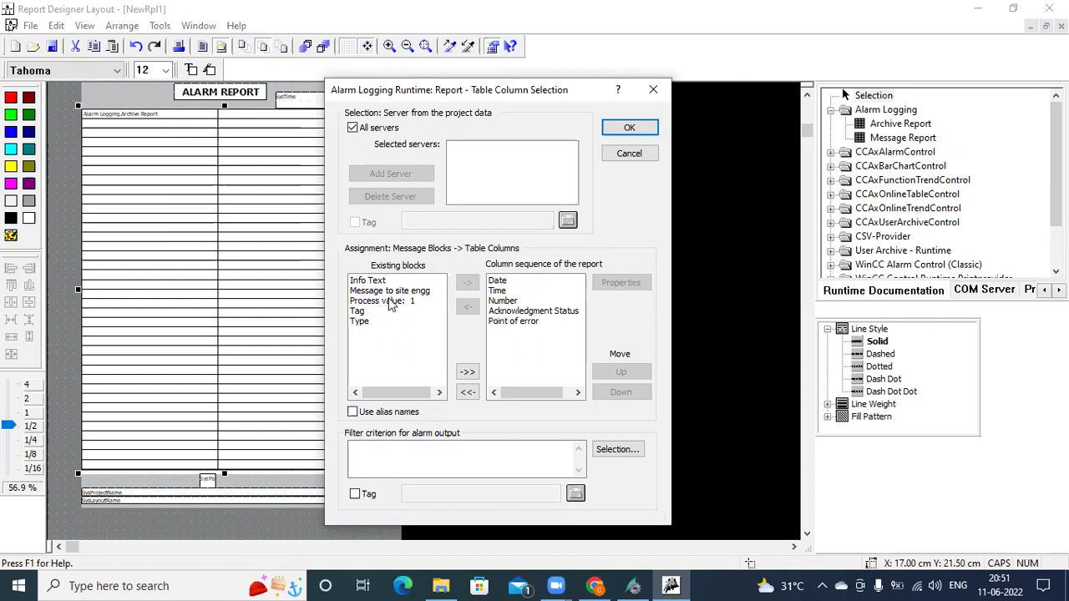
Add Process value: 1 and Type to the report's column sequence and apply the column selection.
left_click(386, 301)
left_click(468, 283)
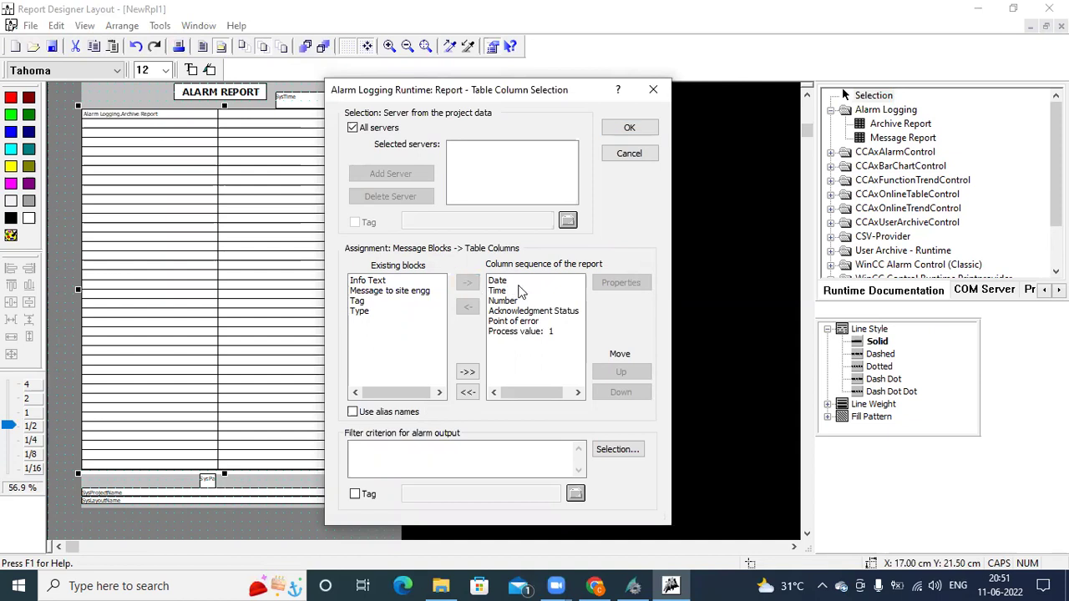
left_click(360, 313)
left_click(468, 282)
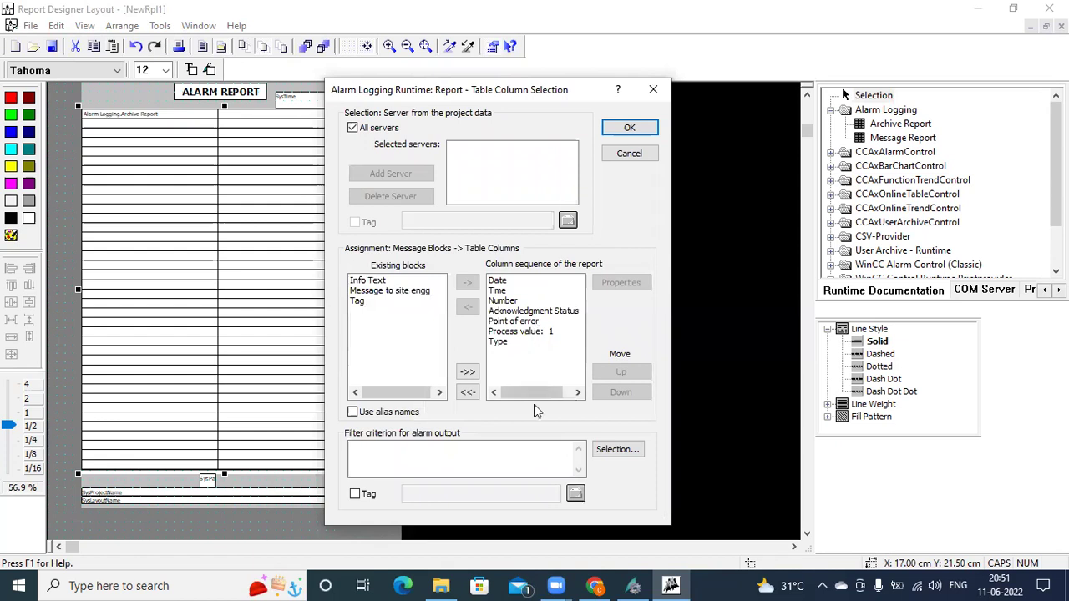
left_click(630, 130)
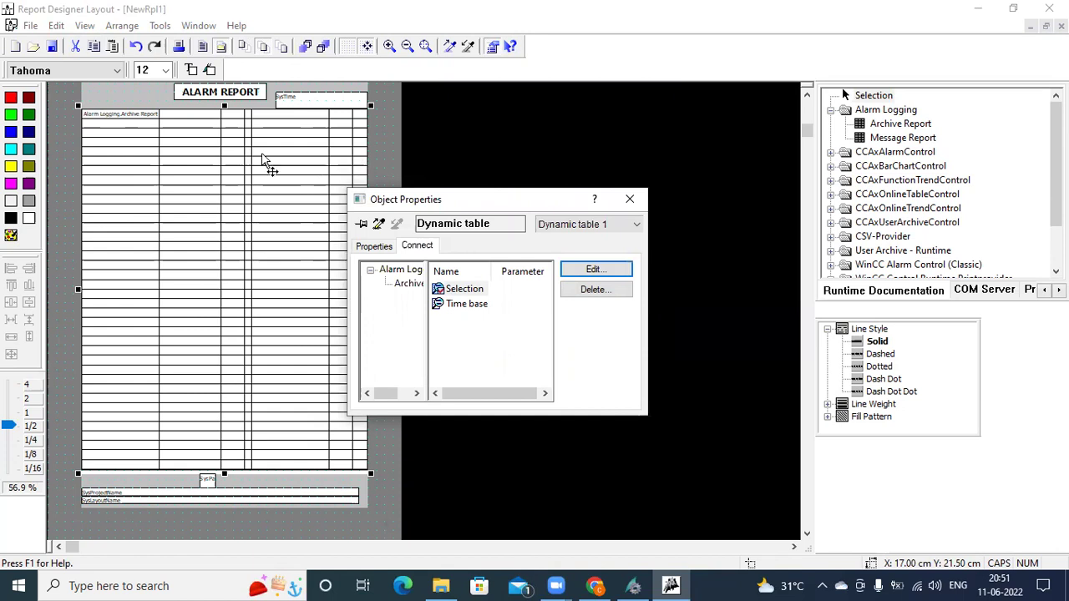
In the dynamic table's geometry, set the relative widths of columns 03, 05 and 06 to 10.
left_click(380, 250)
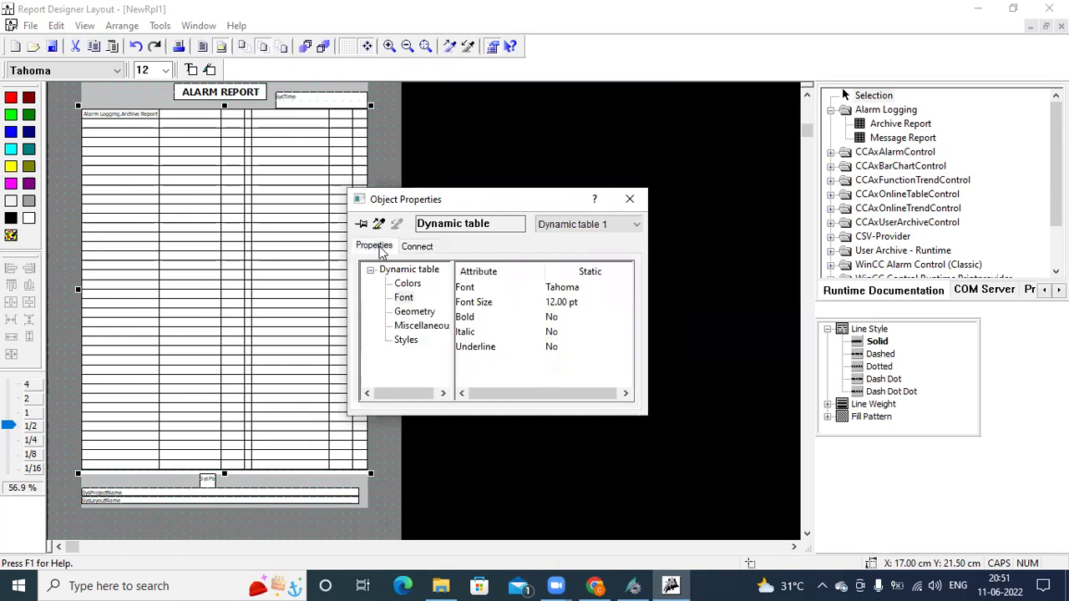
left_click(415, 312)
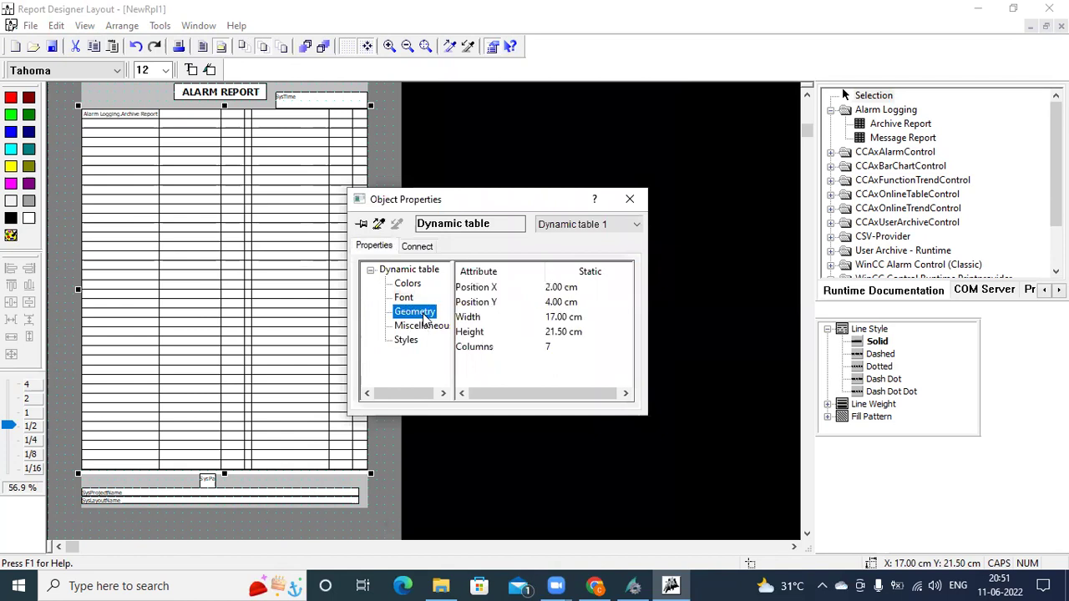
double_click(500, 347)
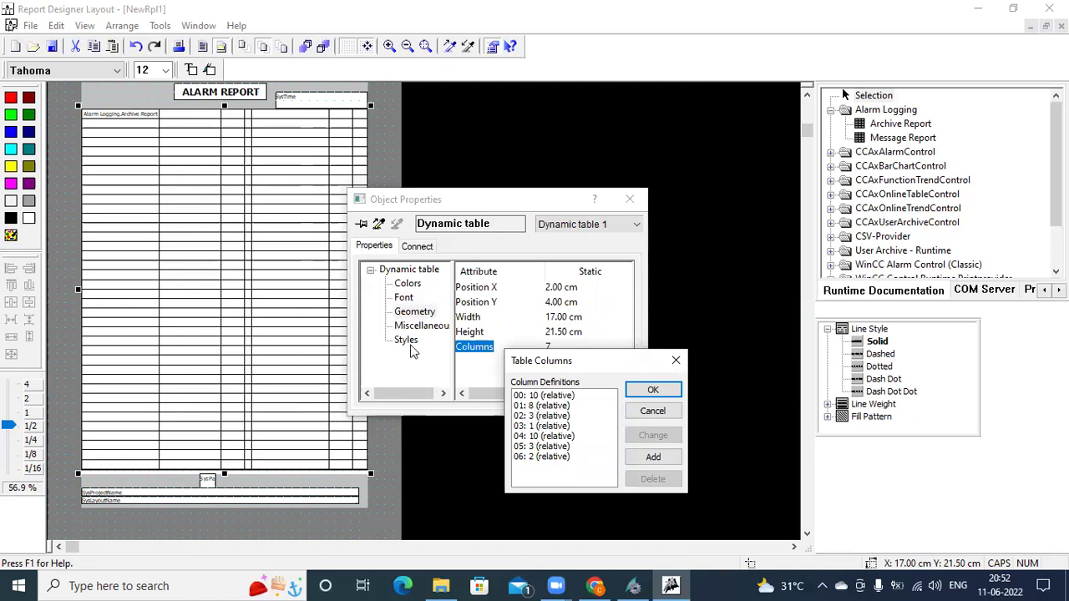
left_click(532, 427)
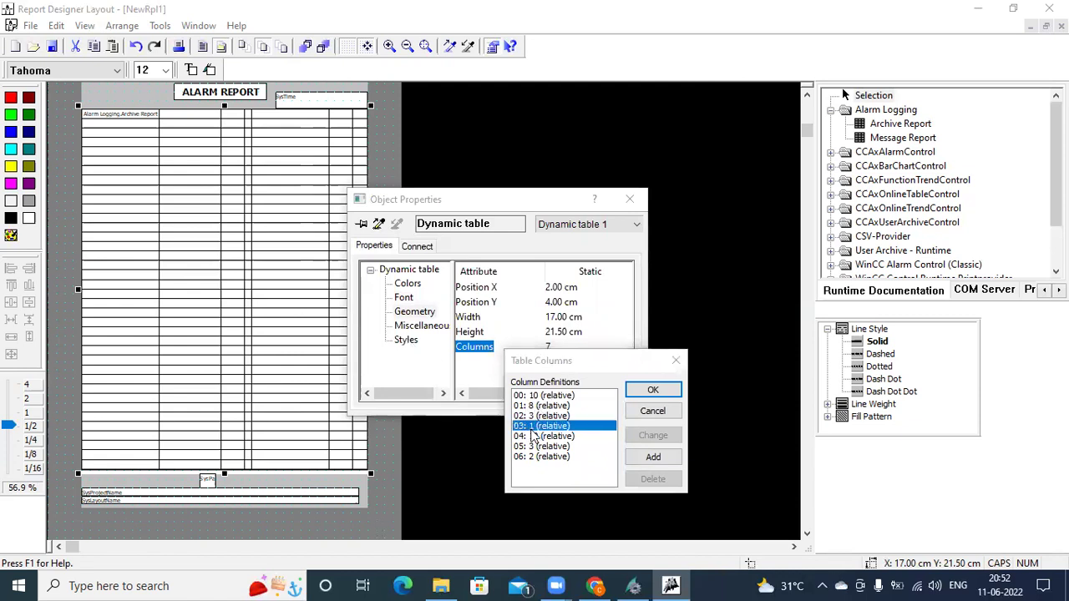
double_click(531, 428)
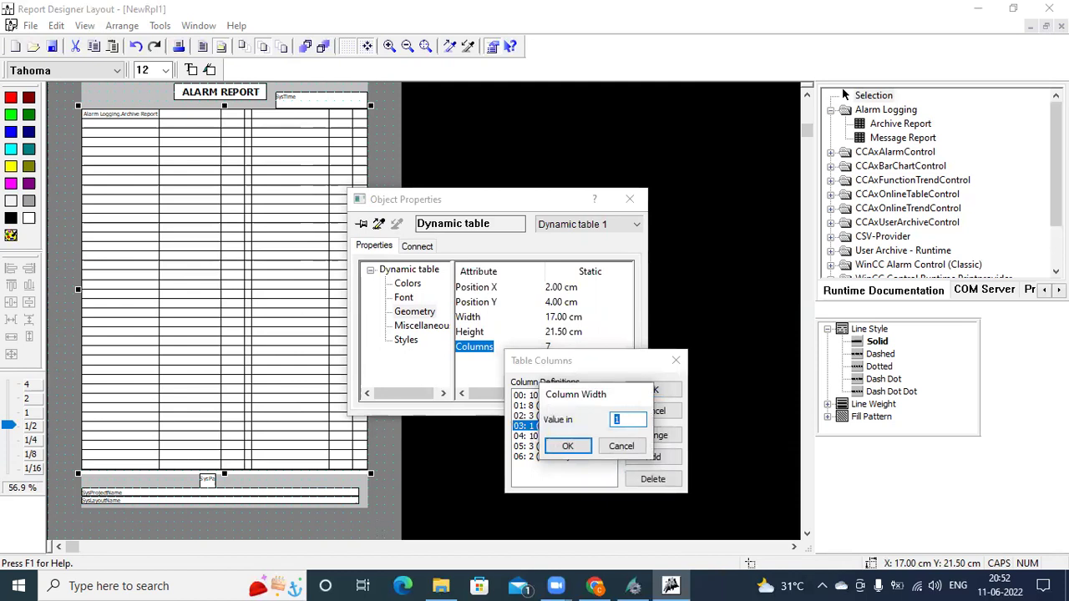
type("10")
left_click(567, 446)
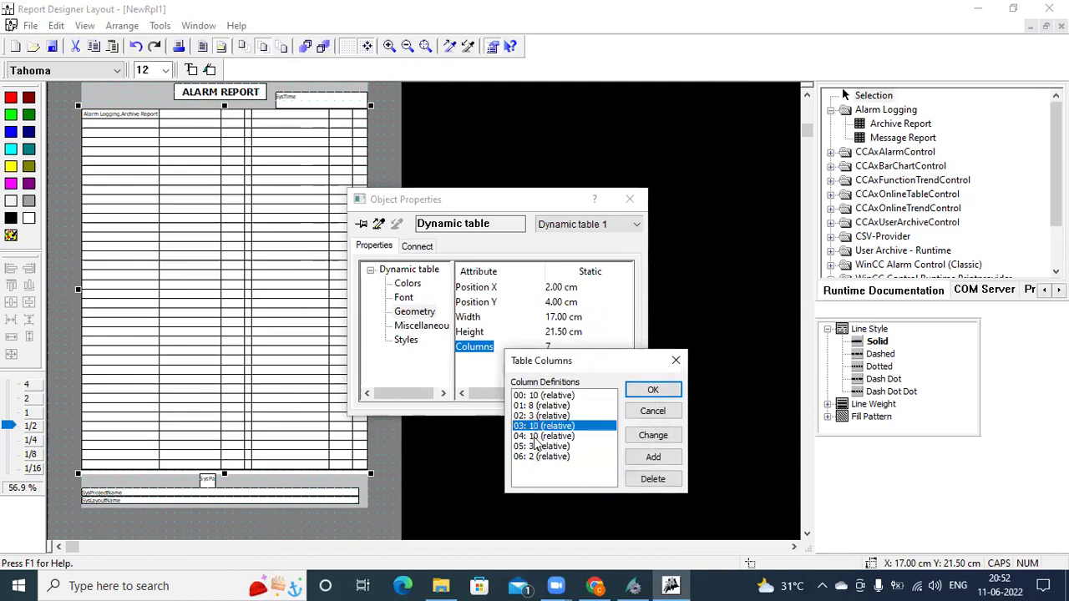
double_click(533, 448)
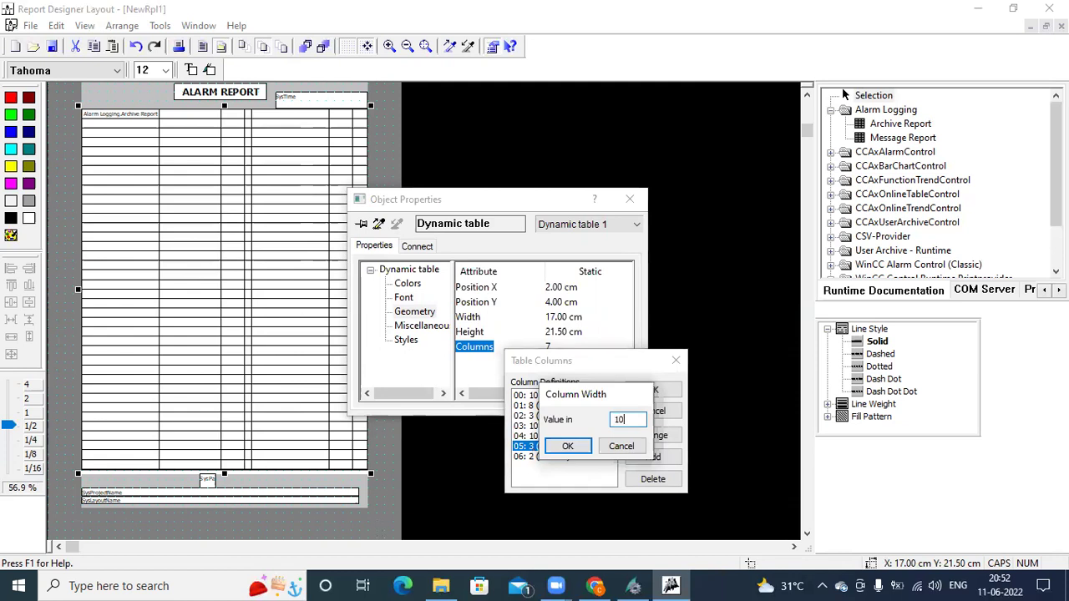
left_click(568, 446)
left_click(534, 459)
double_click(533, 459)
type("10")
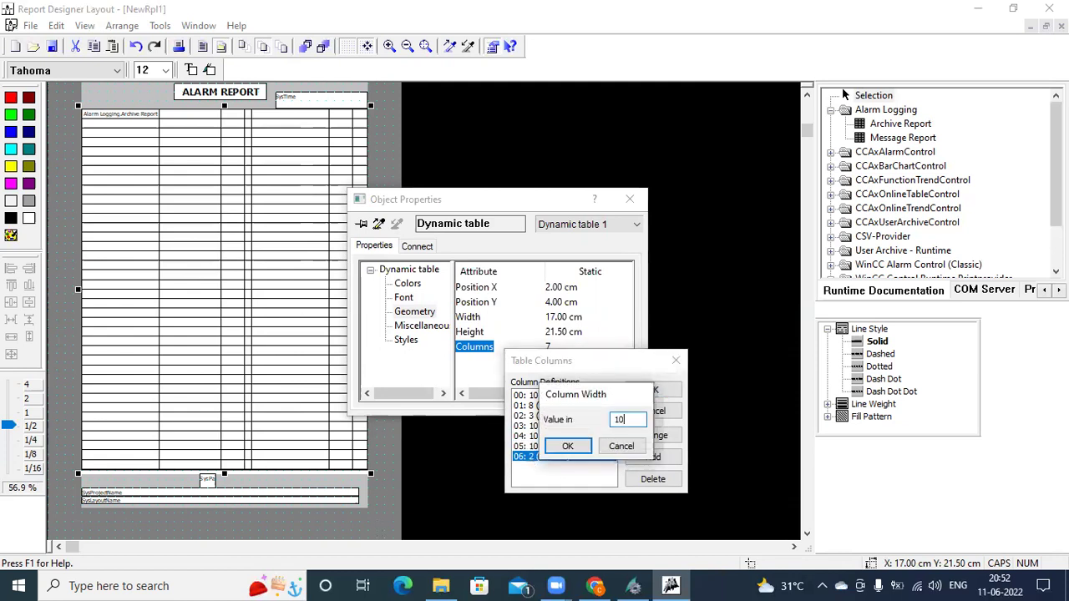
left_click(568, 447)
Set the relative width of column 03 to 15, apply the column definitions and close the table's properties.
left_click(533, 427)
double_click(536, 428)
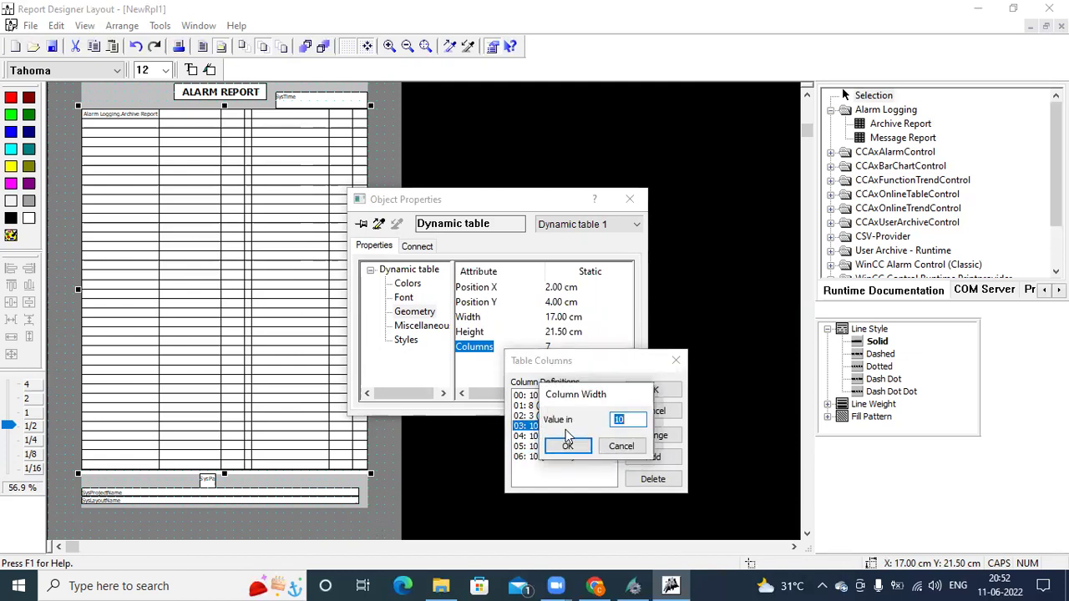
type("1")
left_click(568, 446)
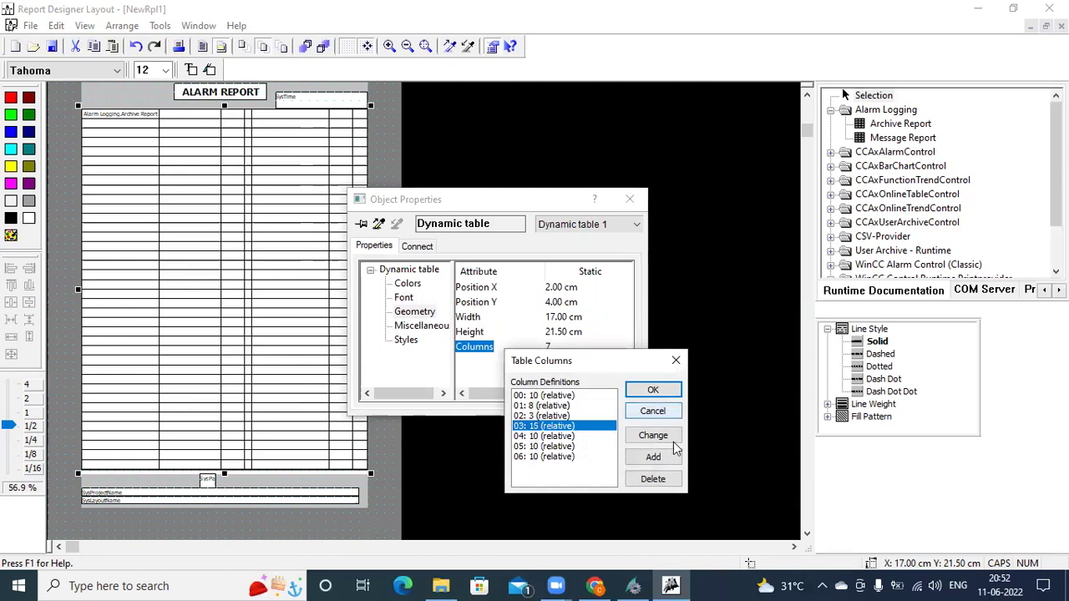
left_click(672, 392)
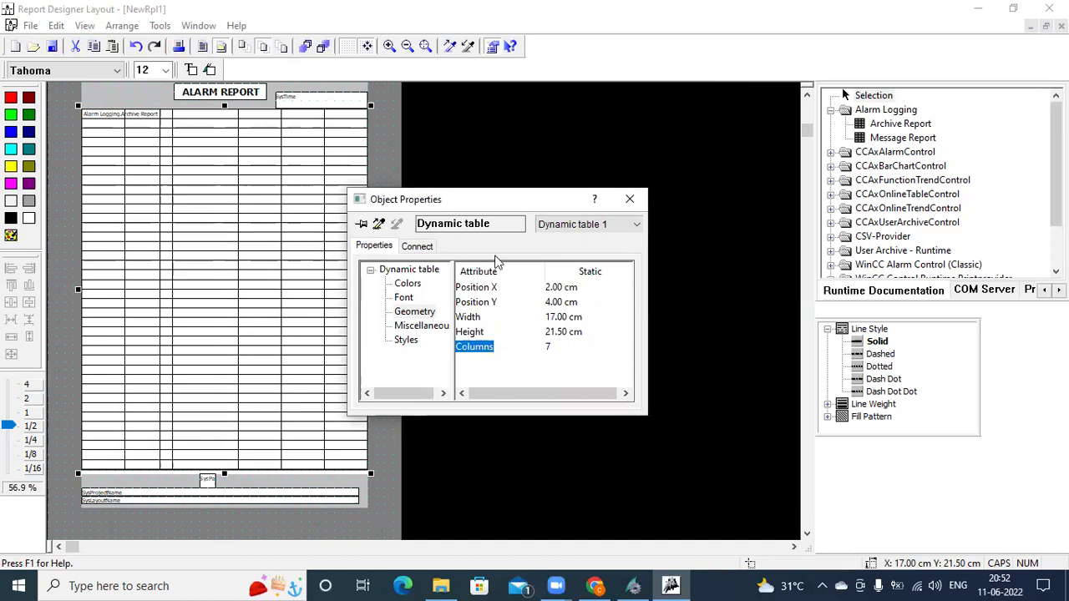
left_click(630, 198)
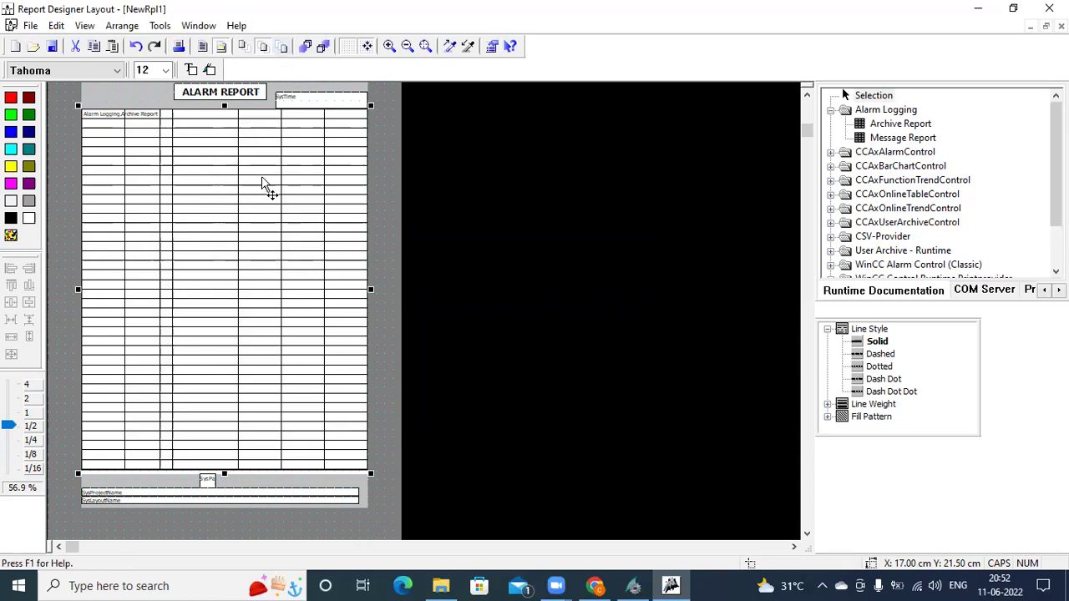
left_click(184, 96)
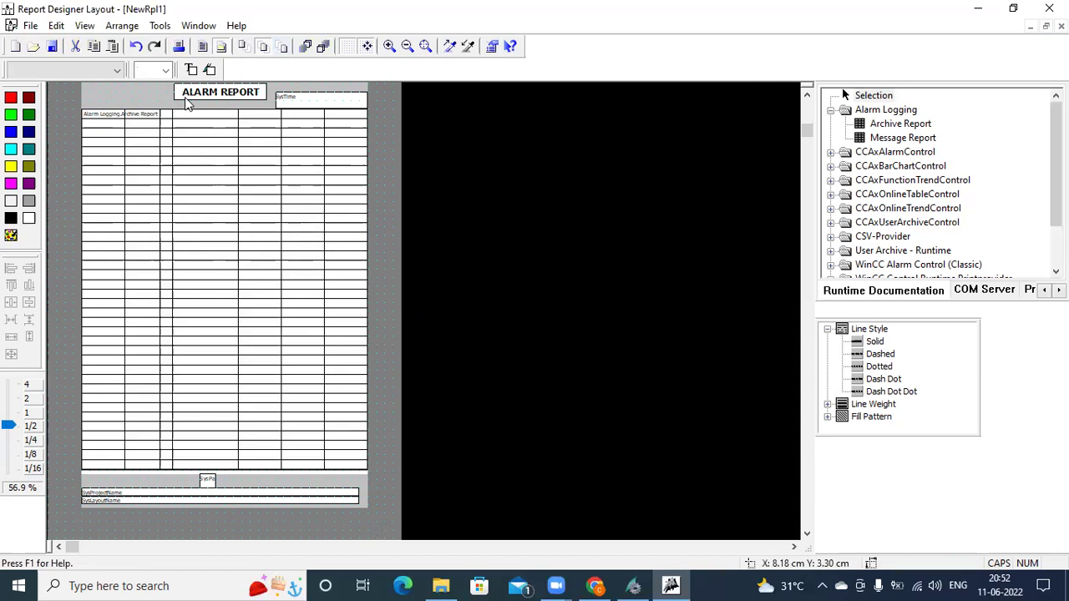
Save the layout as REPORT123 in the enu folder and return to WinCC Explorer.
left_click(53, 49)
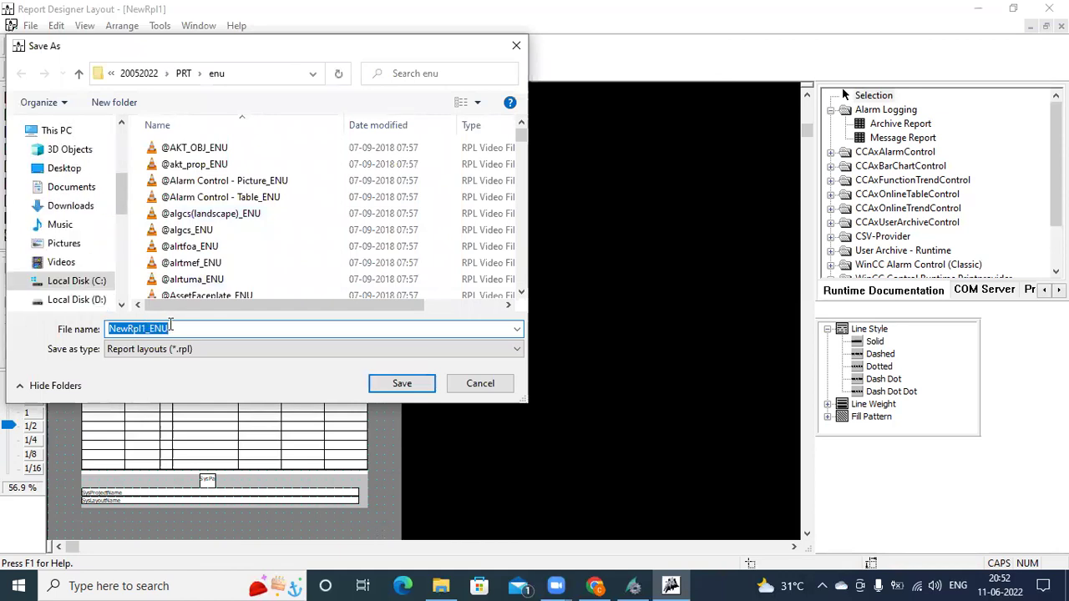
type("REPORT")
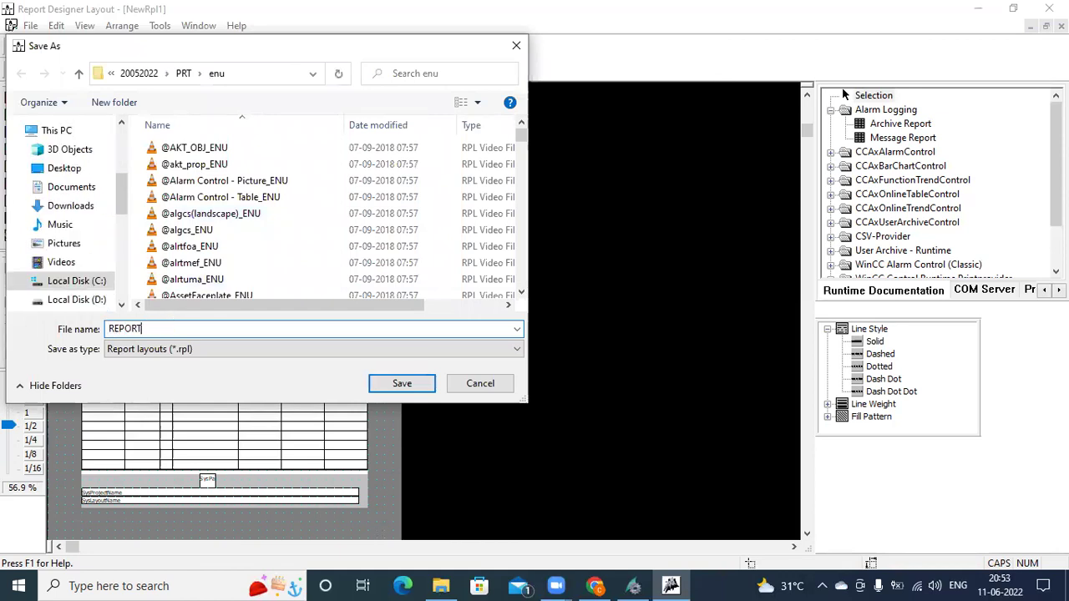
type("123")
left_click(403, 384)
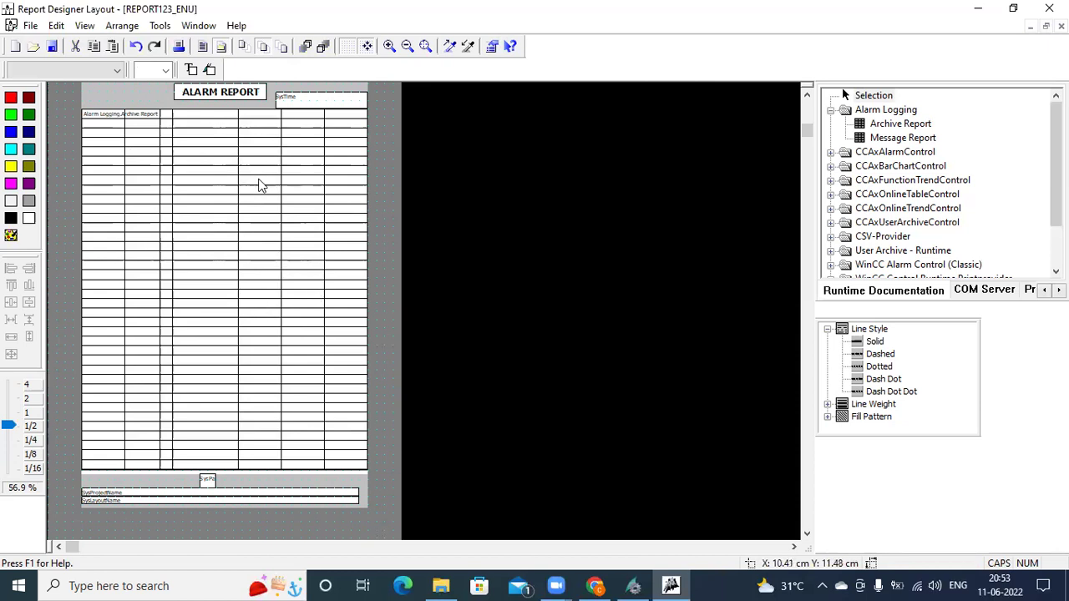
left_click(978, 9)
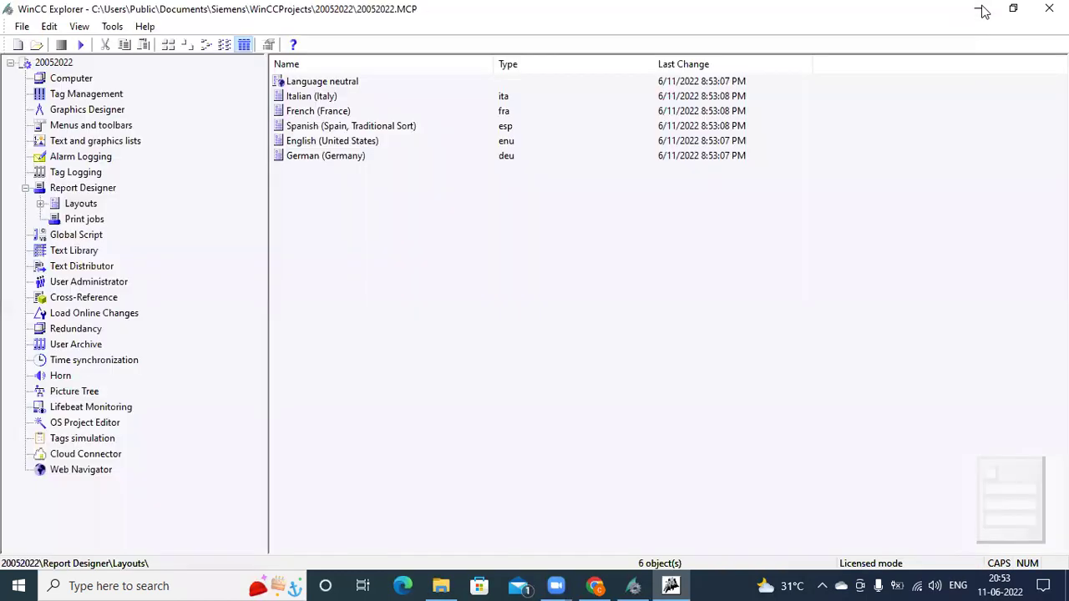
left_click(84, 219)
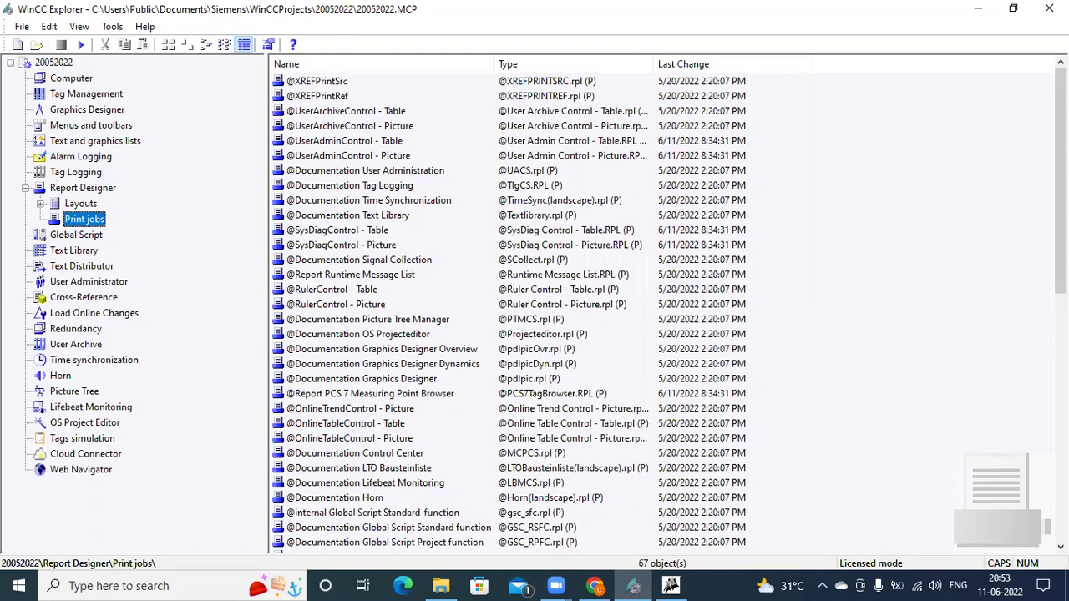
scroll(1061, 334, "down", 3)
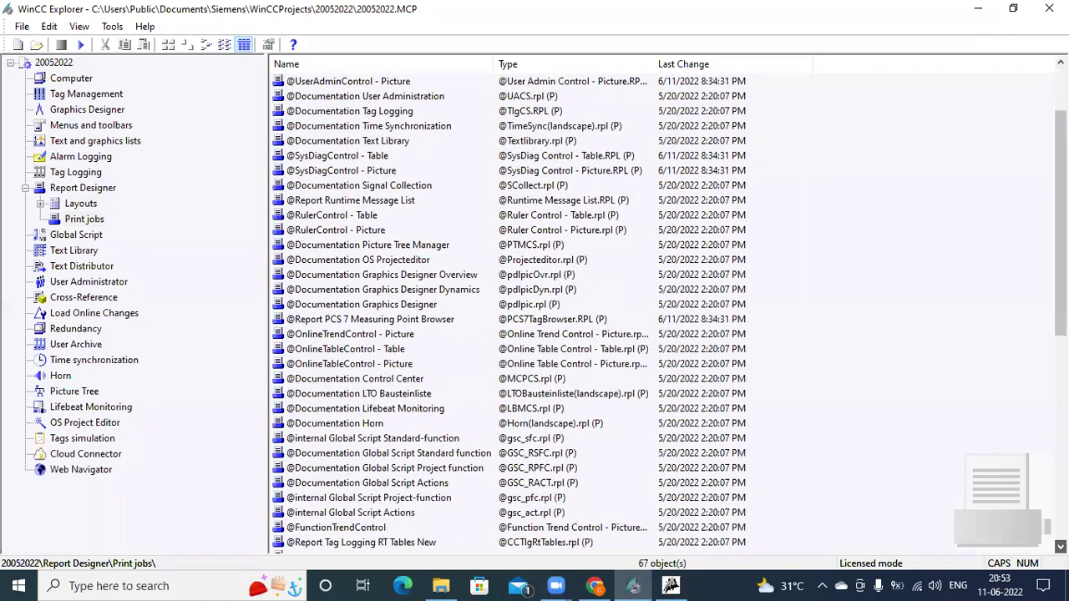
scroll(664, 311, "down", 4)
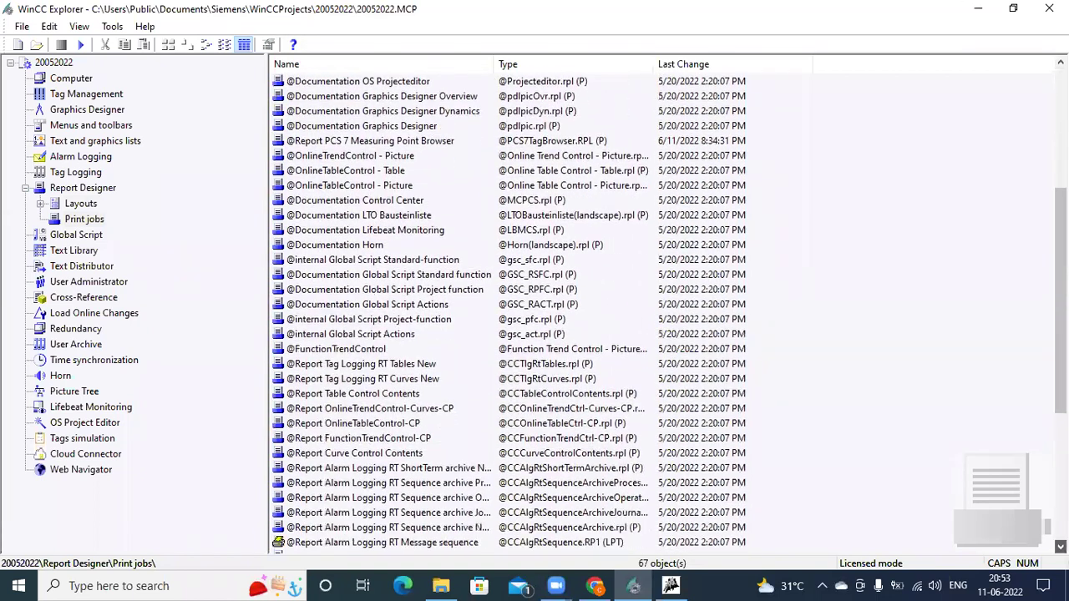
scroll(664, 311, "down", 1)
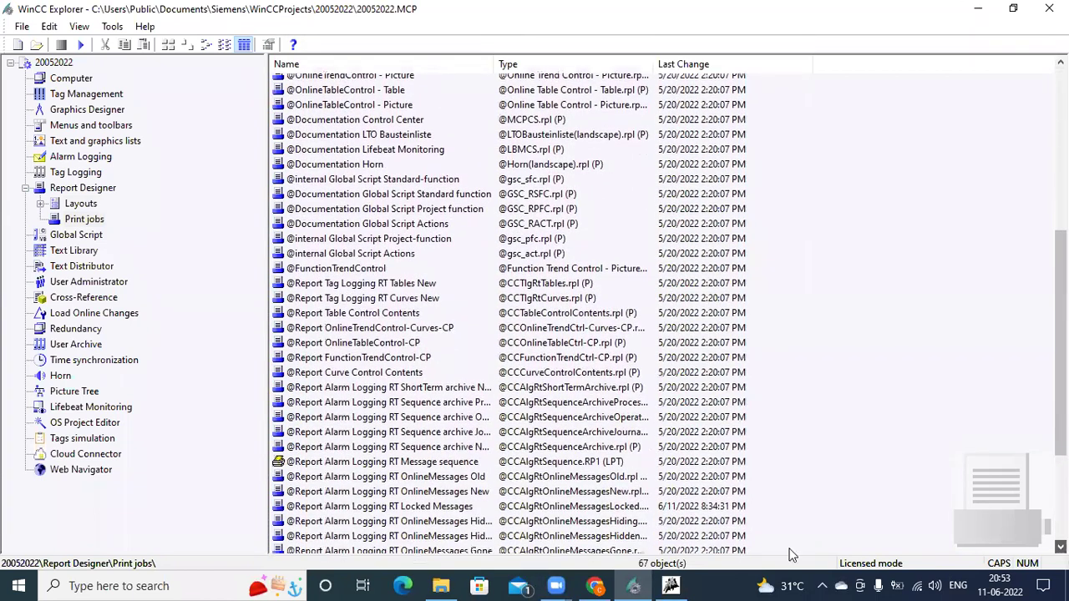
scroll(605, 512, "down", 1)
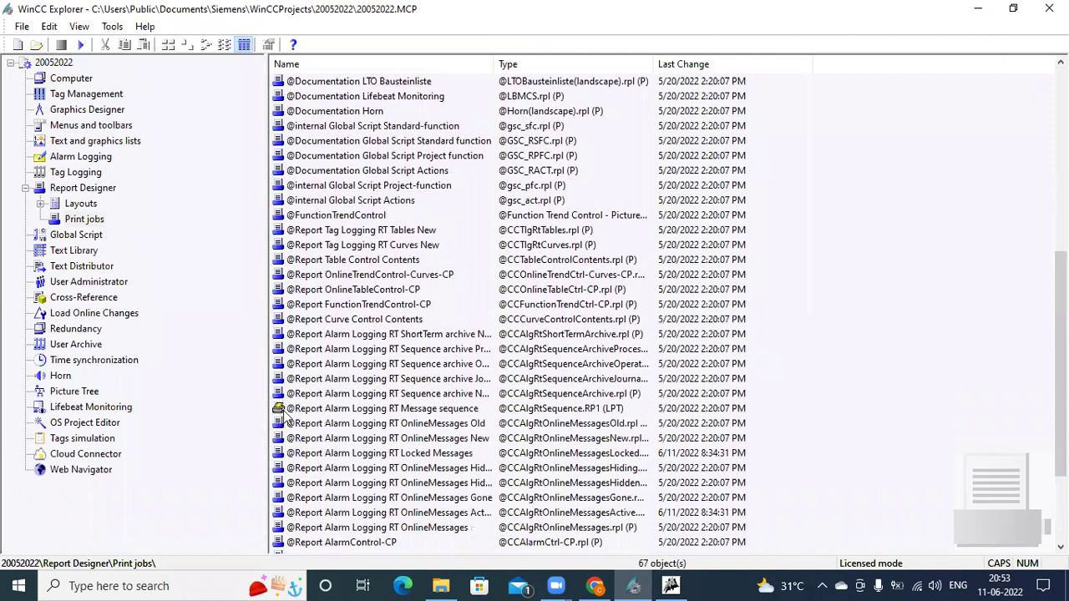
left_click(437, 412)
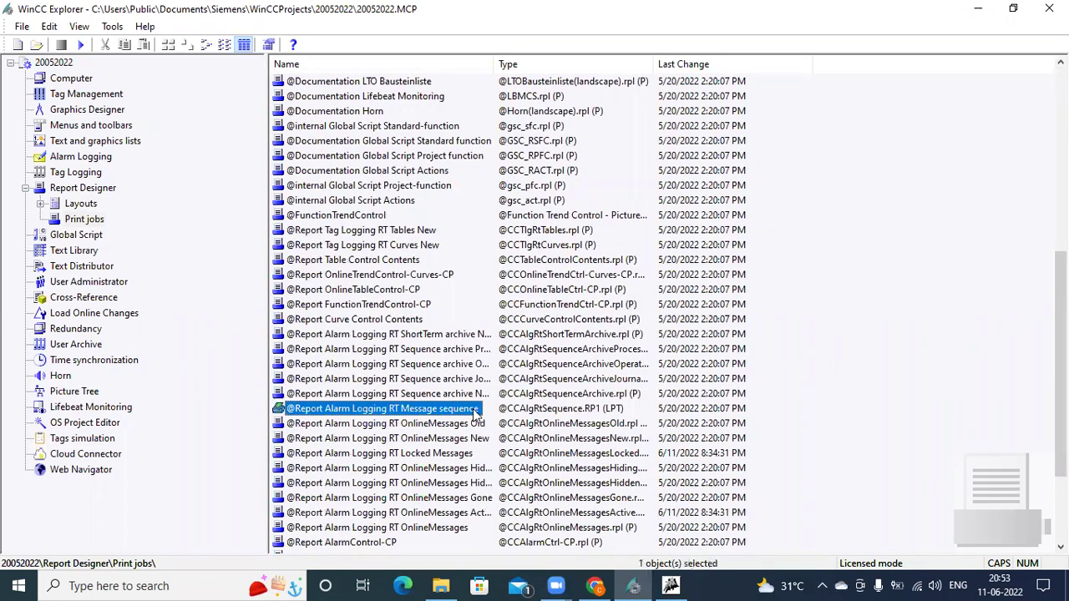
double_click(476, 412)
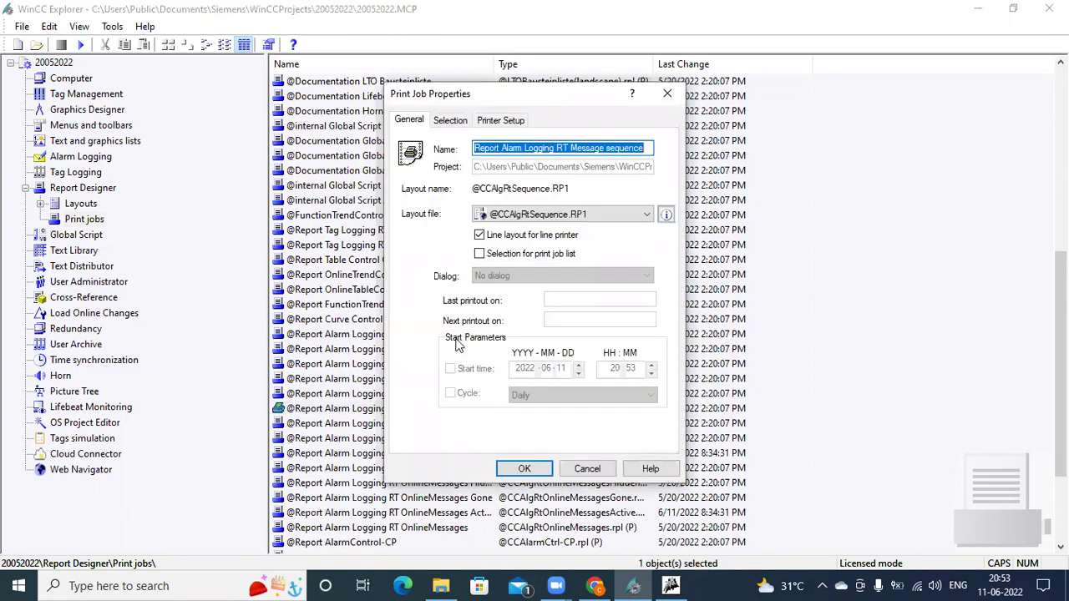
left_click(648, 216)
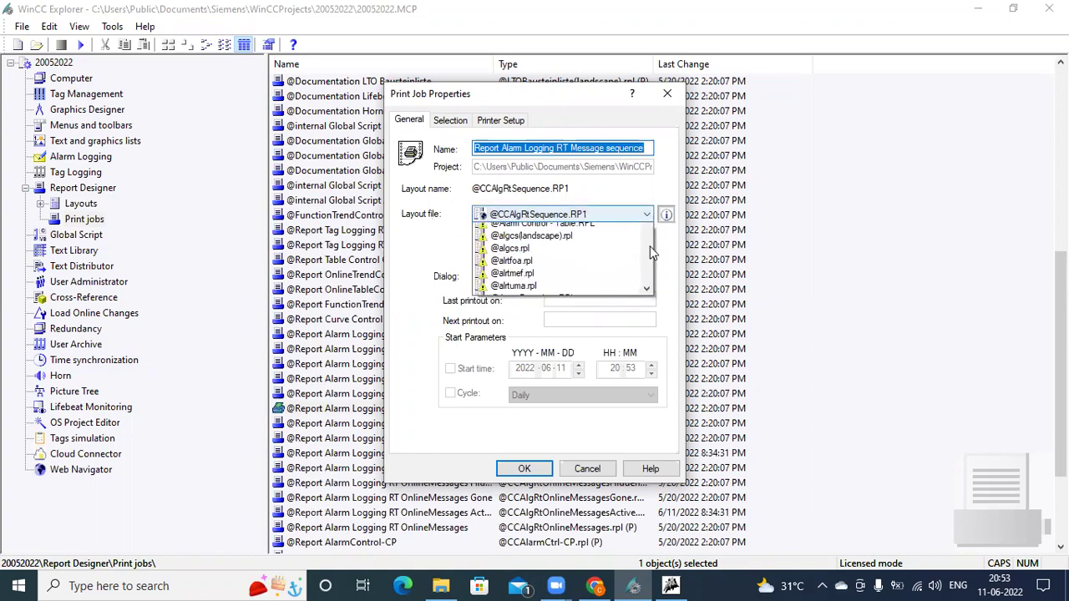
scroll(648, 264, "down", 3)
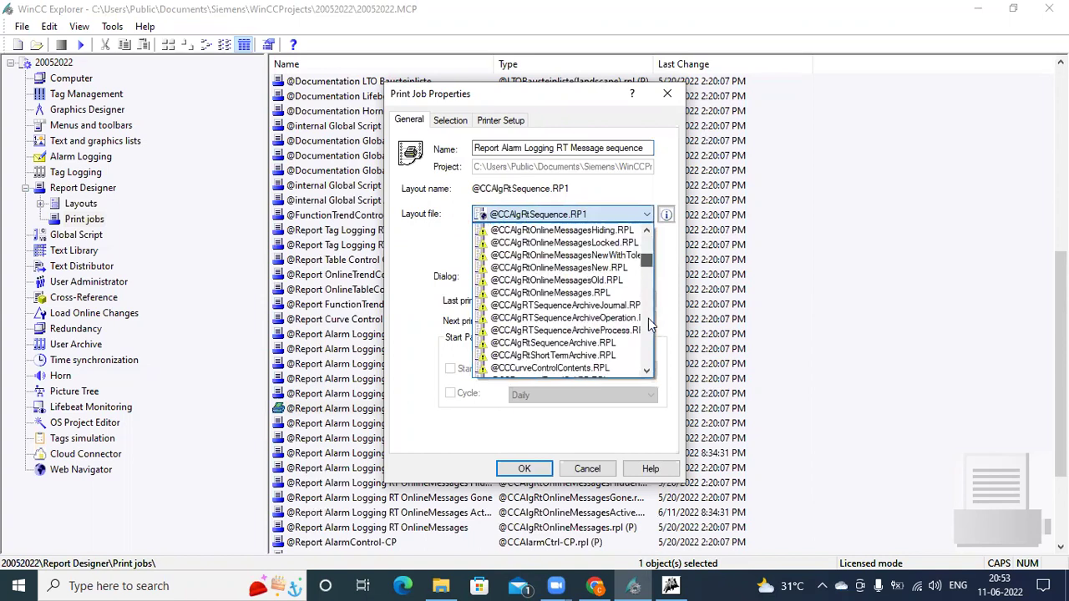
scroll(648, 318, "down", 5)
scroll(650, 364, "down", 5)
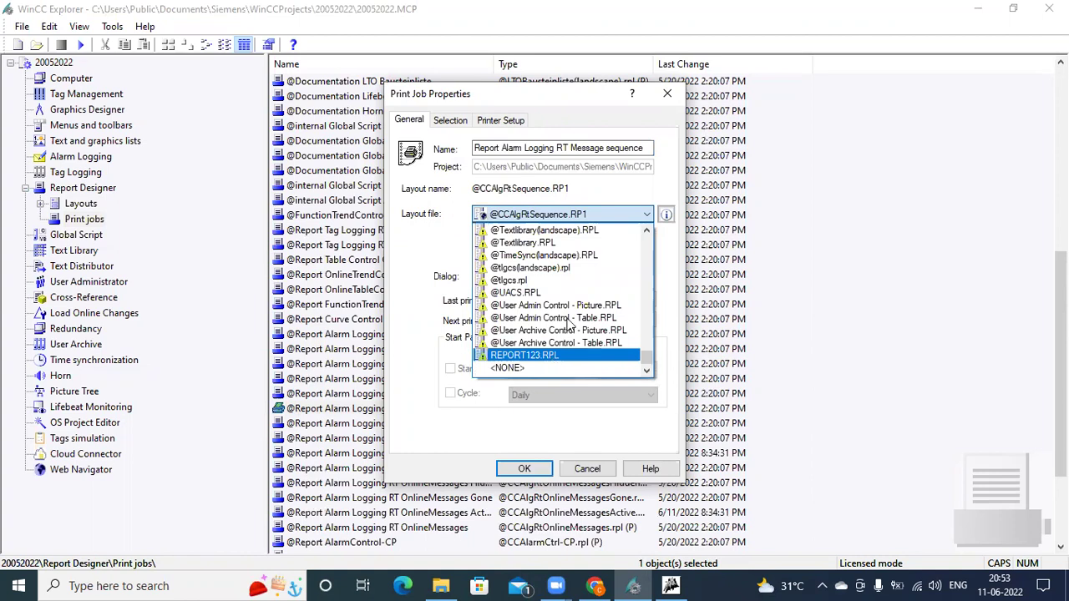
left_click(554, 357)
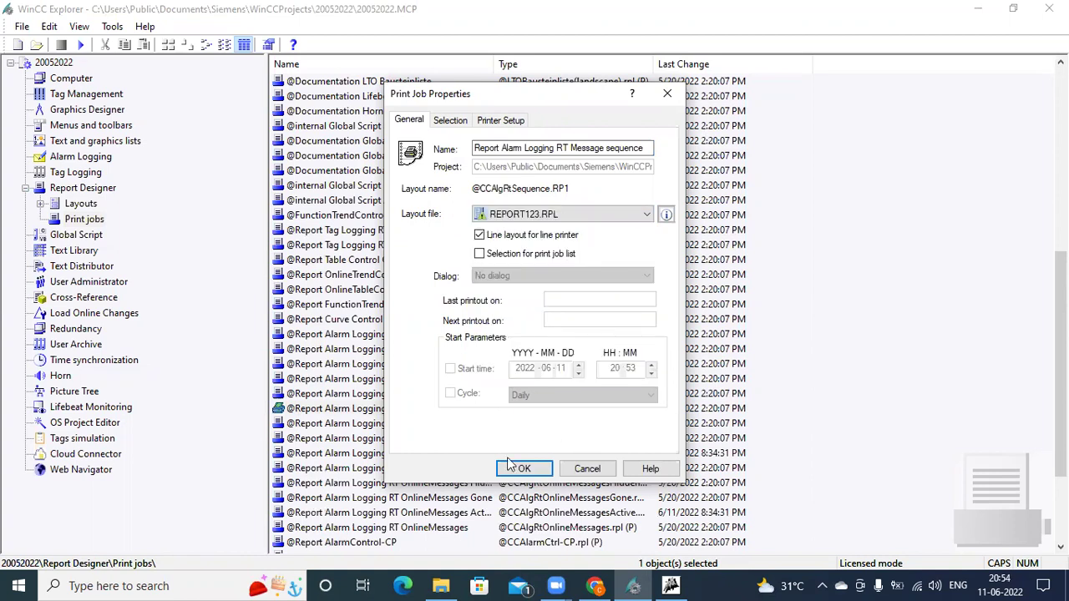
left_click(525, 469)
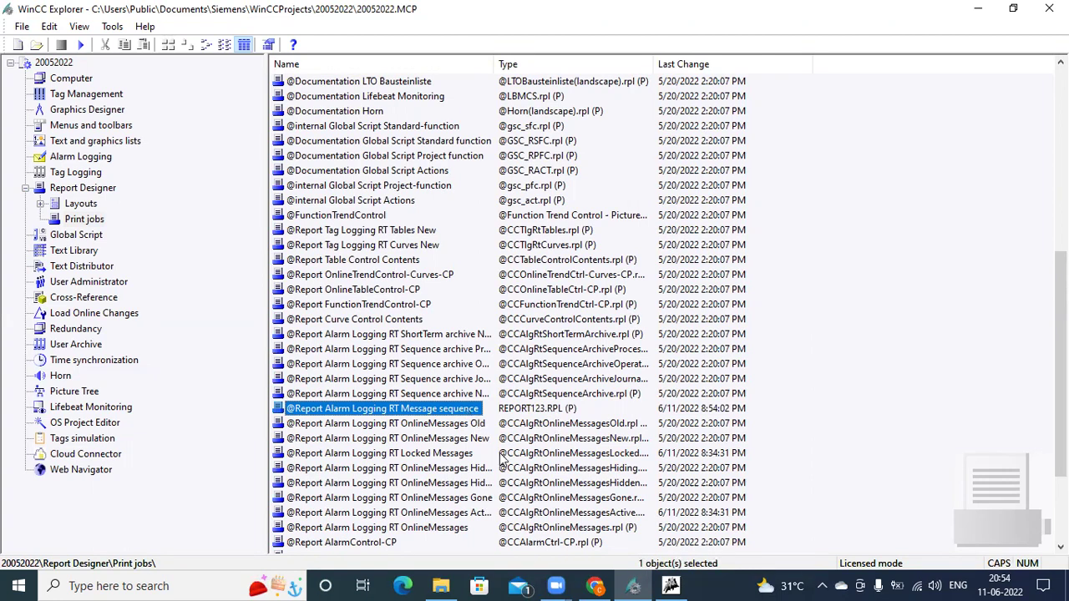
Set the first-priority printer of the Report Alarm Logging RT Message sequence print job to Microsoft XPS Document Writer.
right_click(469, 413)
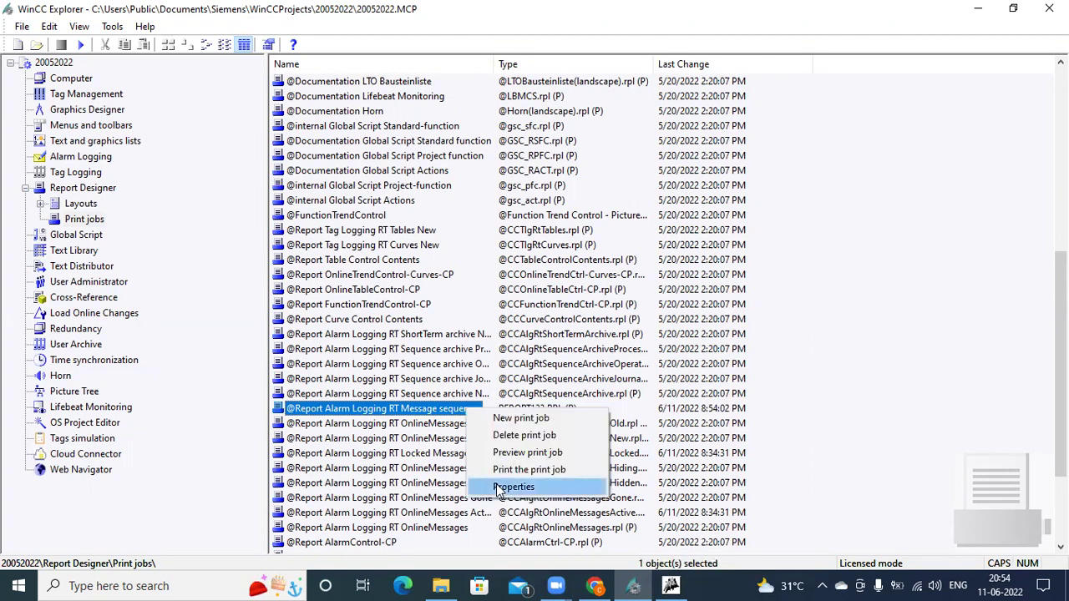
left_click(498, 488)
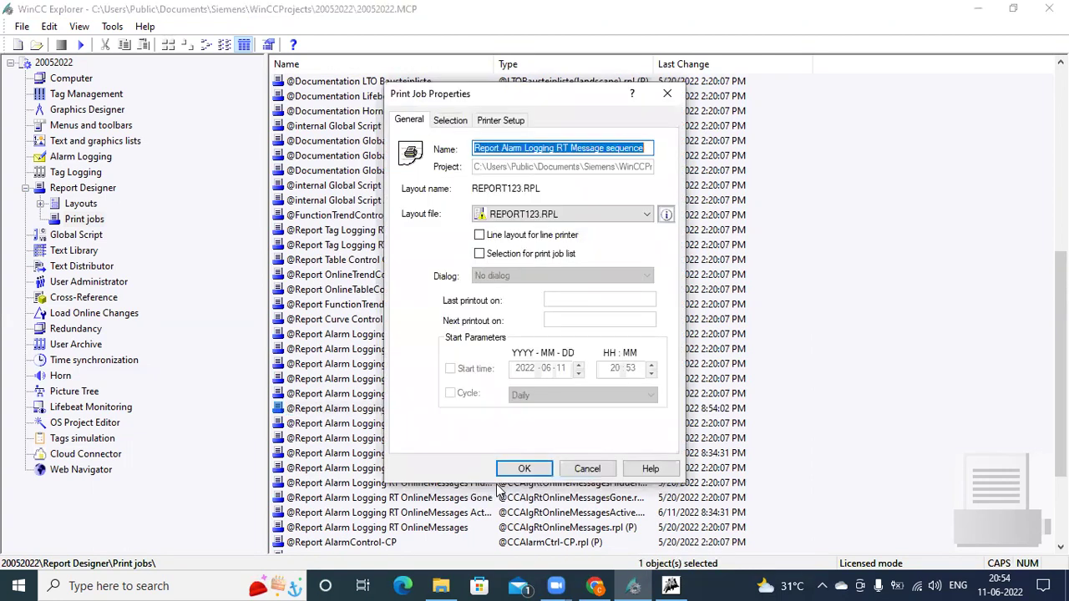
left_click(501, 121)
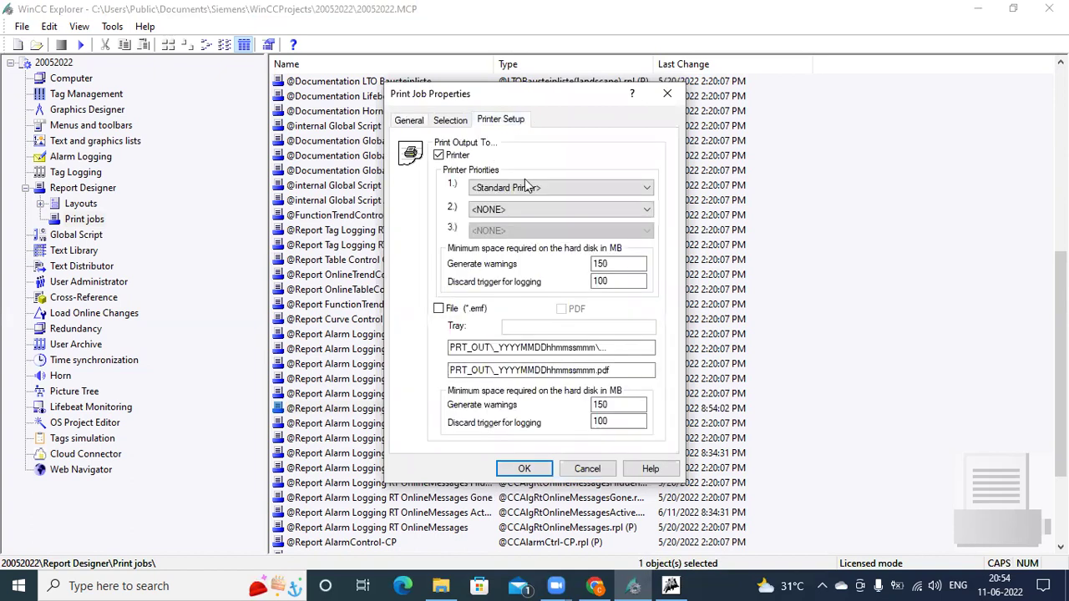
left_click(651, 188)
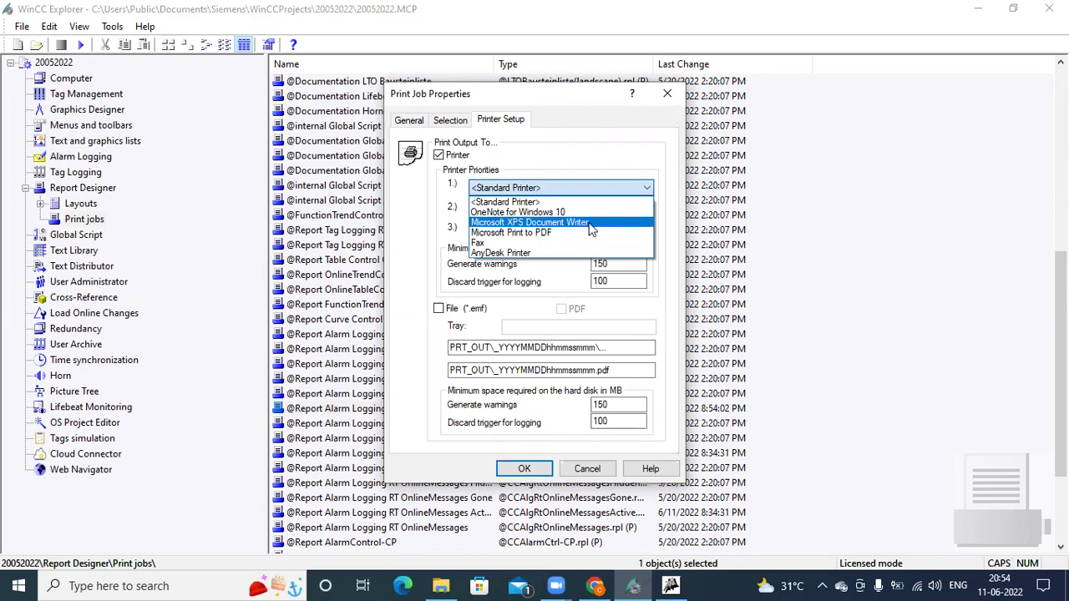
left_click(554, 222)
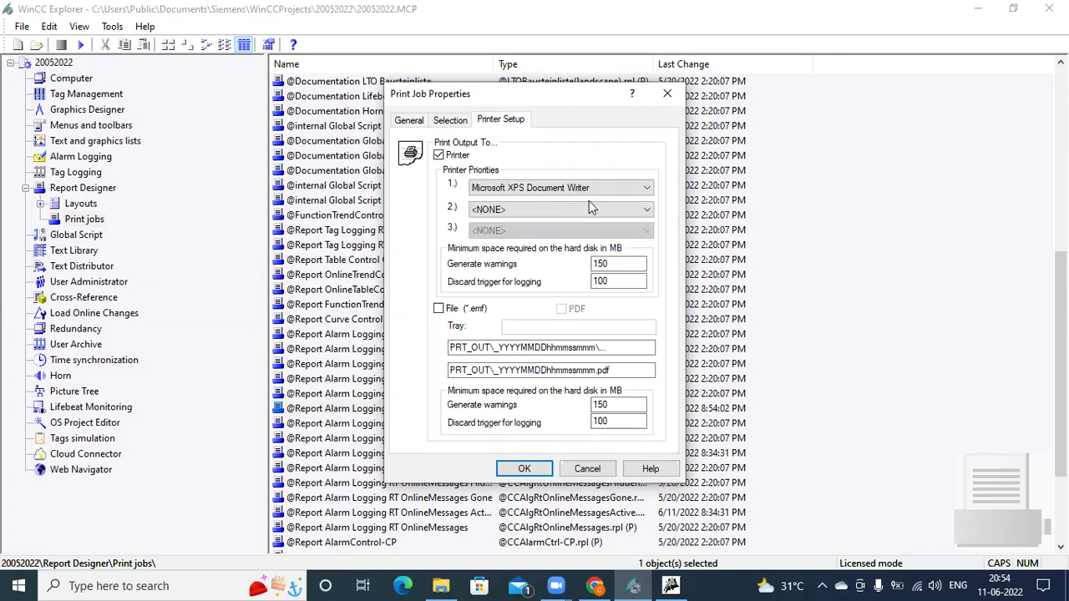
left_click(526, 470)
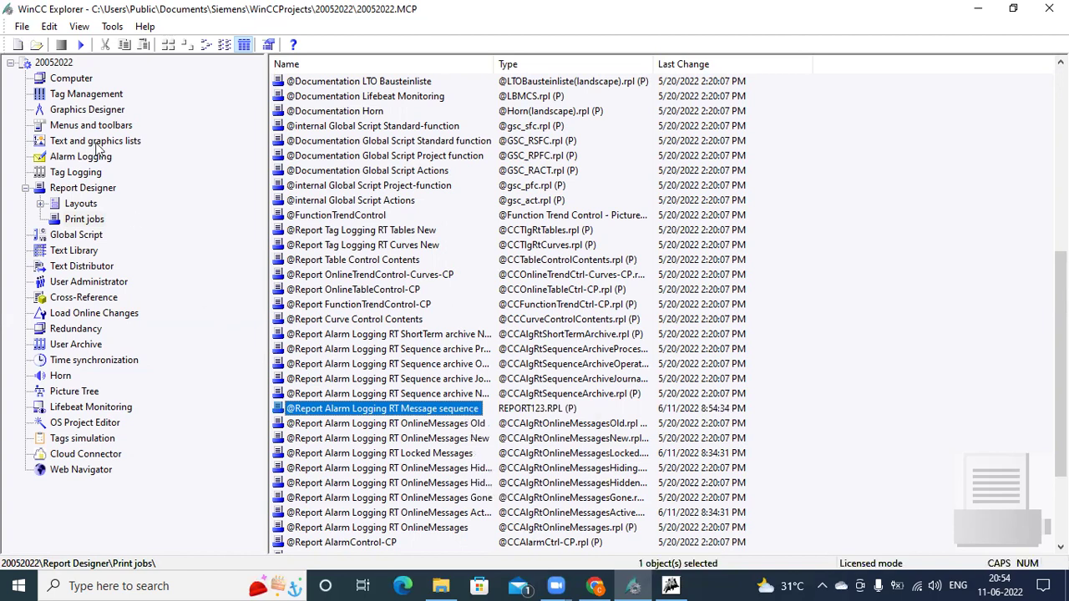
Open the picture alarm.Pdl in Graphics Designer and bring up the properties of its WinCC AlarmControl.
left_click(90, 112)
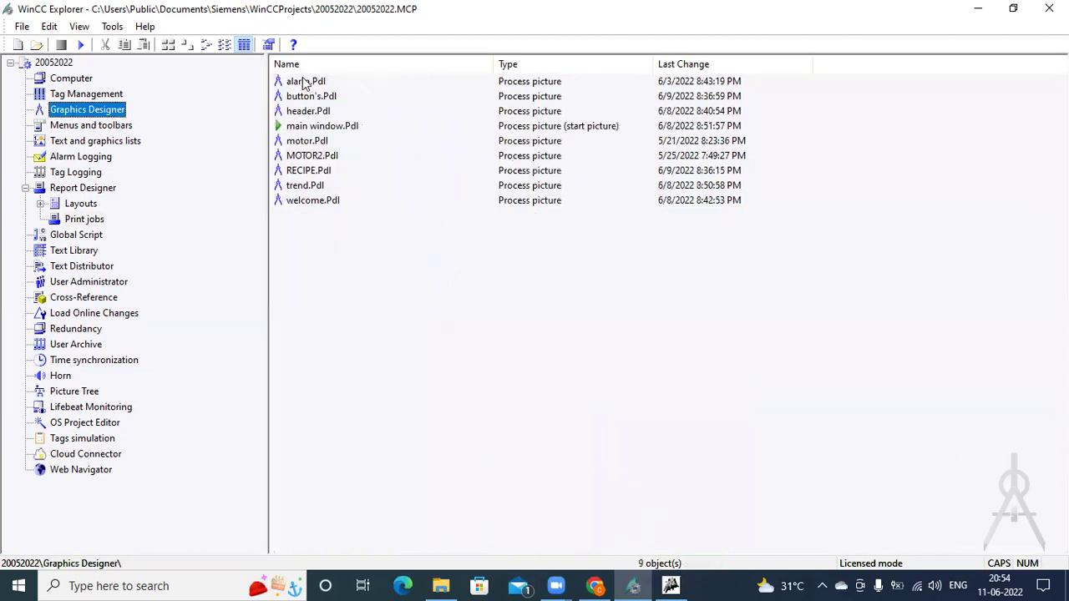
double_click(305, 82)
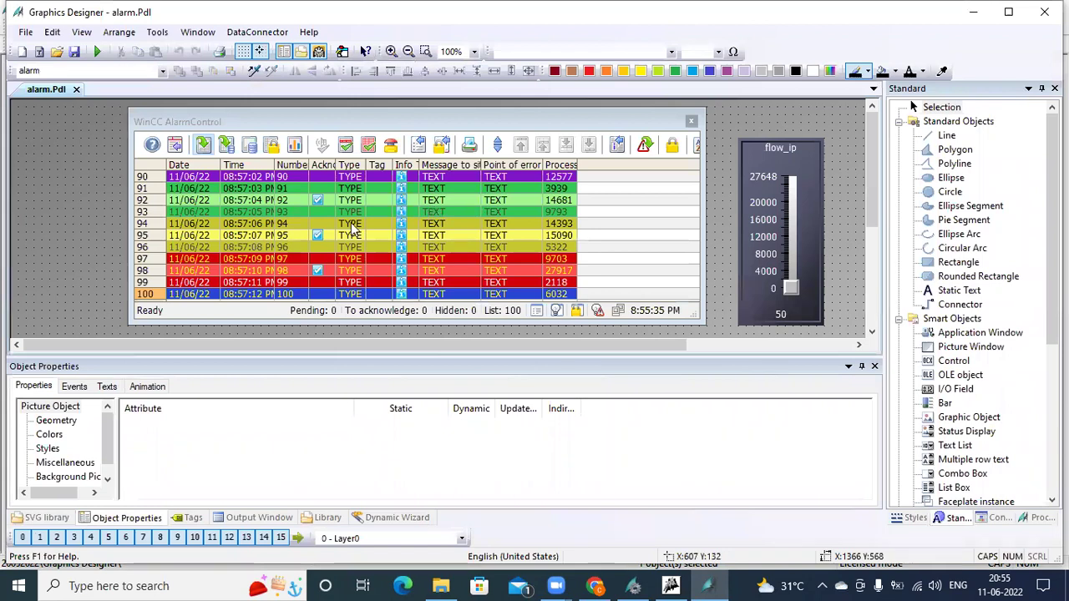
left_click(351, 224)
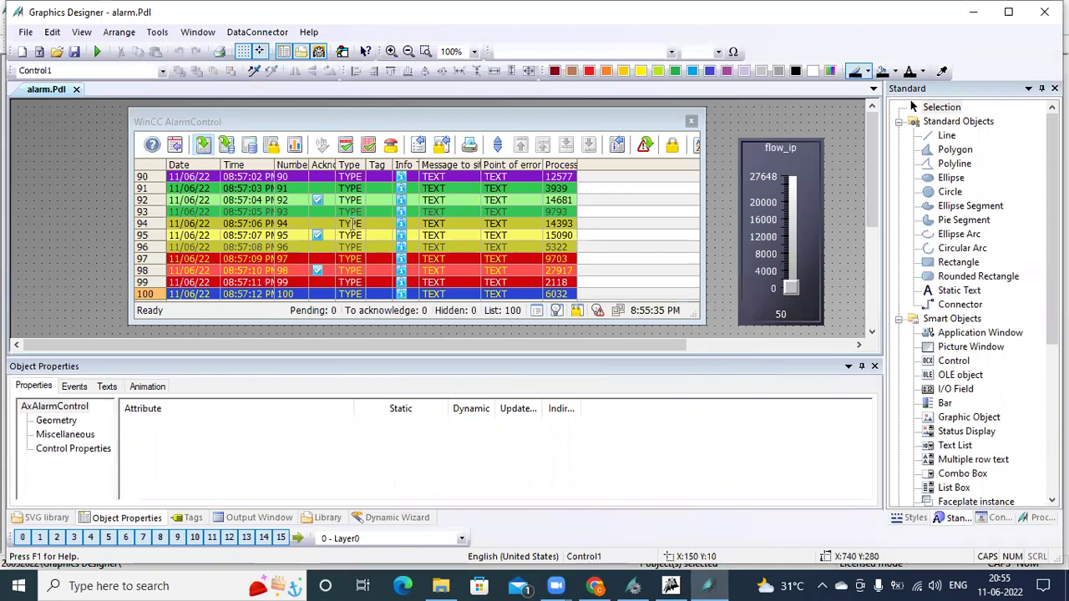
double_click(350, 224)
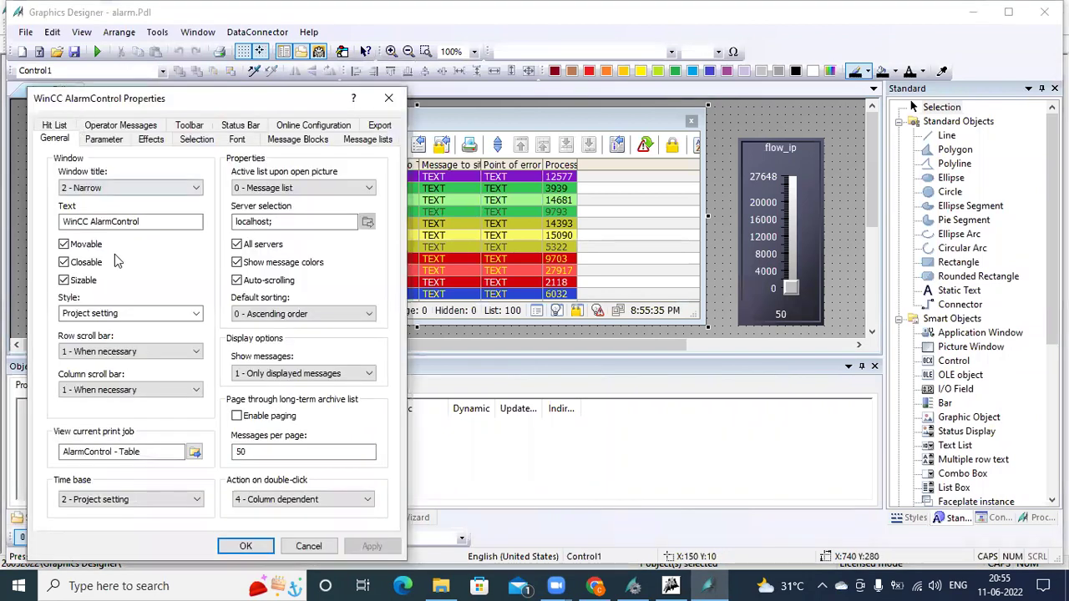
Set the AlarmControl's current print job to Report Alarm Logging RT Message sequence, apply the properties and save the picture.
left_click(194, 453)
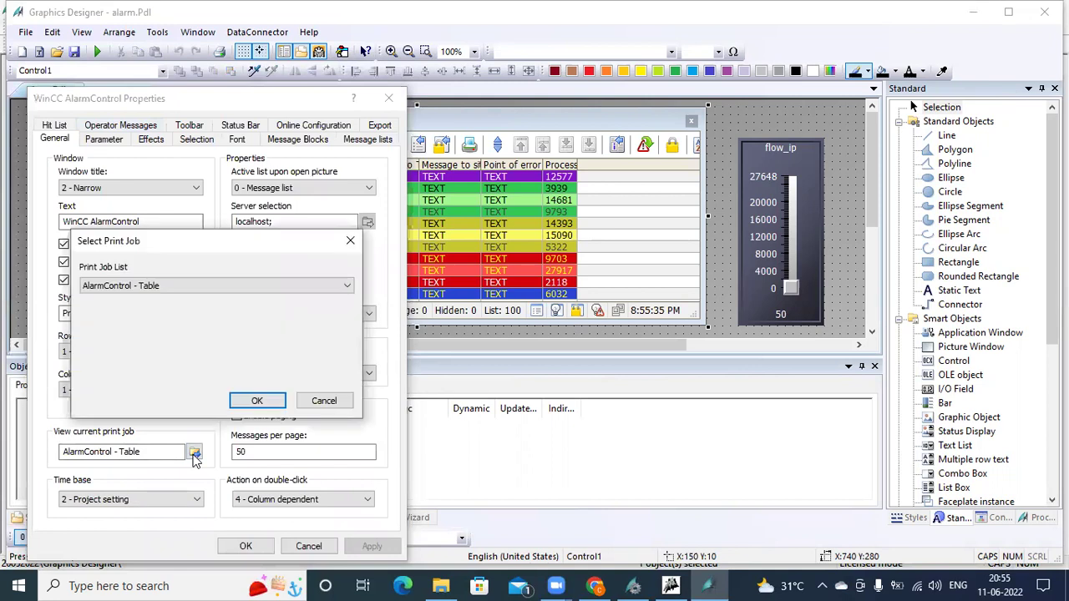
left_click(347, 288)
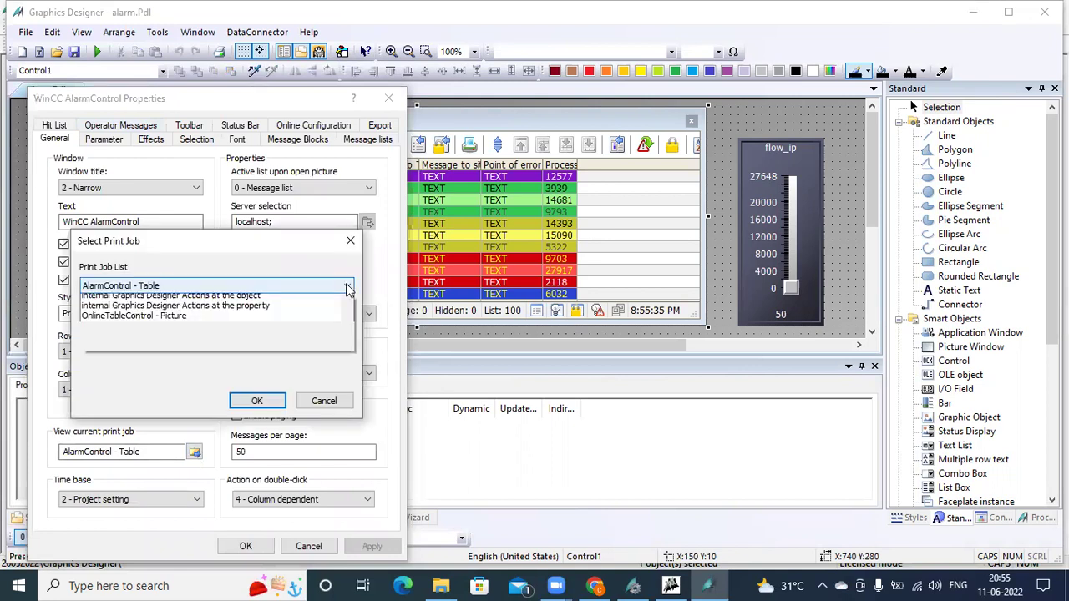
left_click_drag(349, 331, 354, 395)
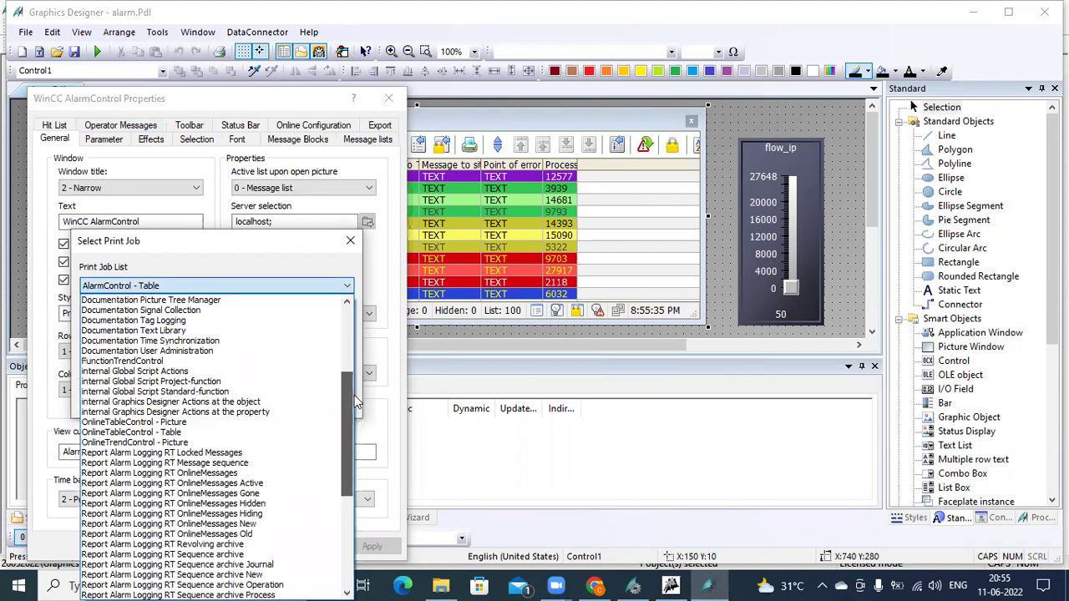
scroll(249, 414, "down", 1)
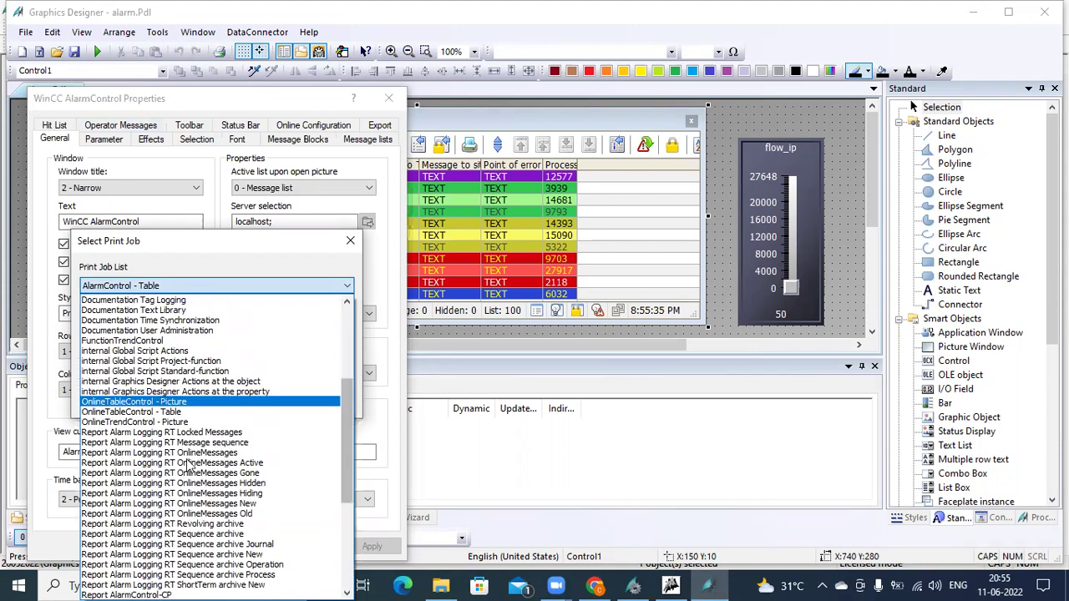
left_click(243, 443)
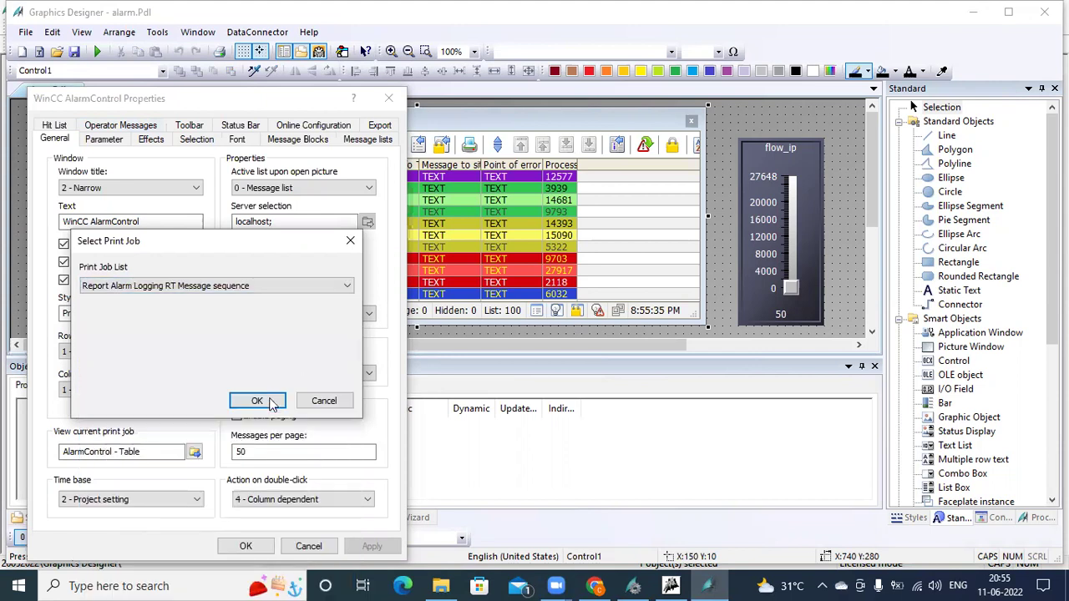
left_click(271, 404)
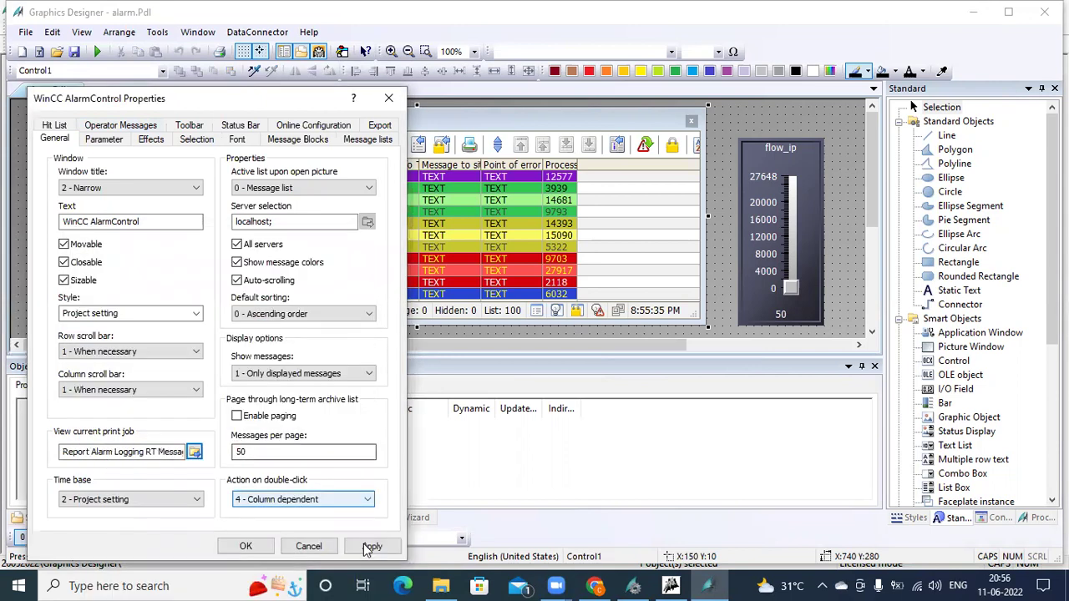
left_click(368, 547)
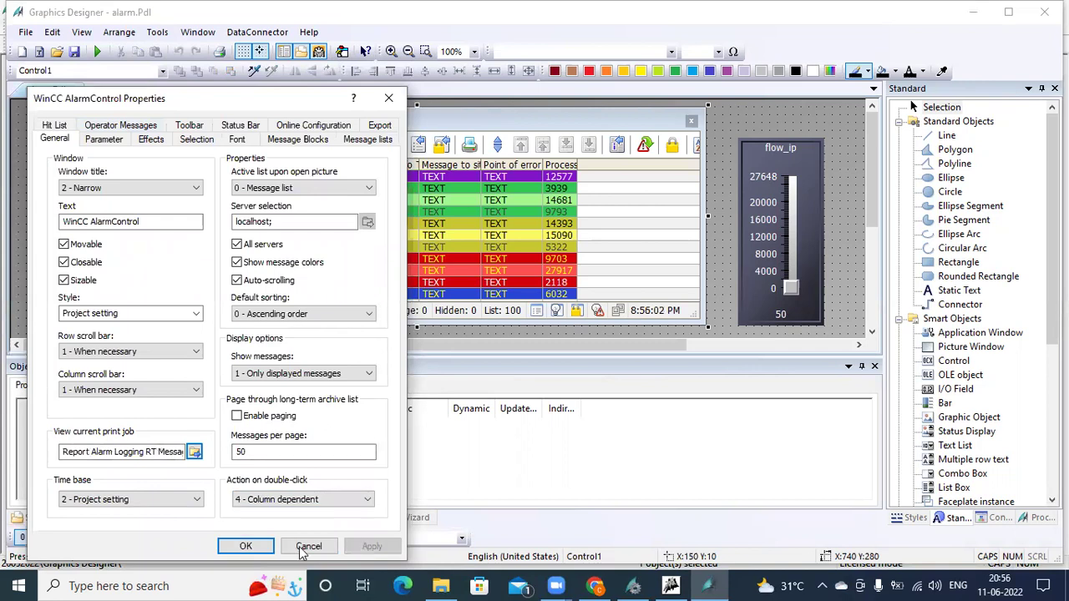
left_click(245, 547)
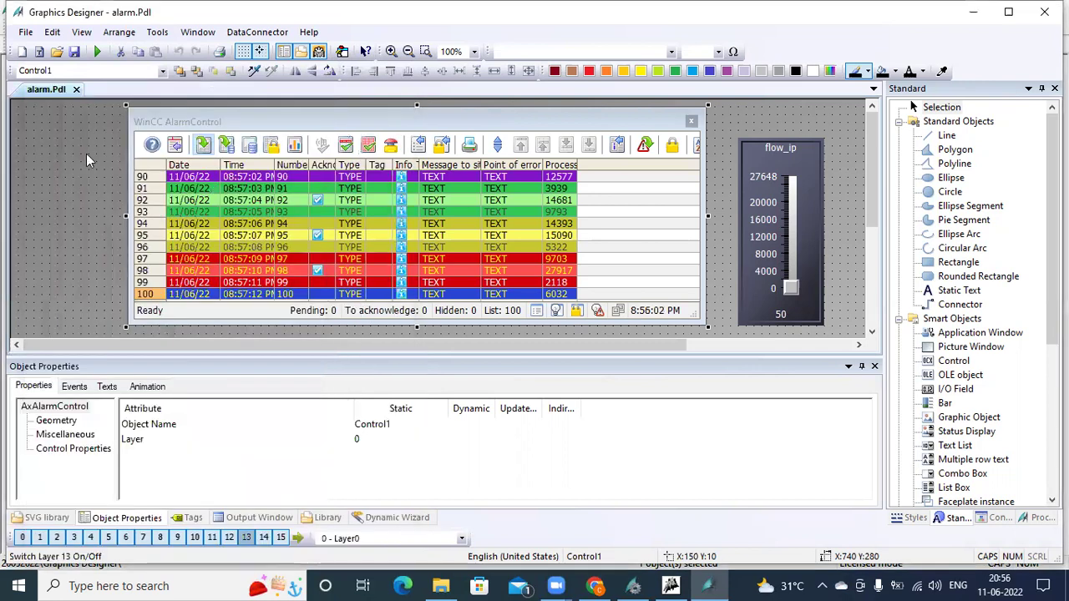
left_click(75, 52)
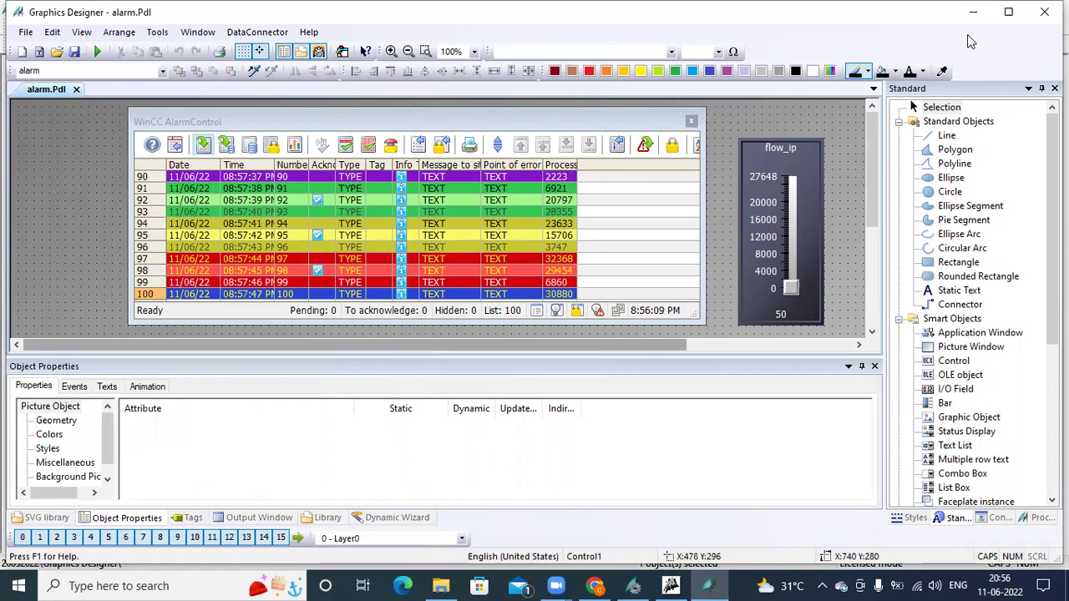
In WinCC Explorer, enable Alarm Logging Runtime in the server computer's startup order and confirm the computer properties.
key("alt+Tab")
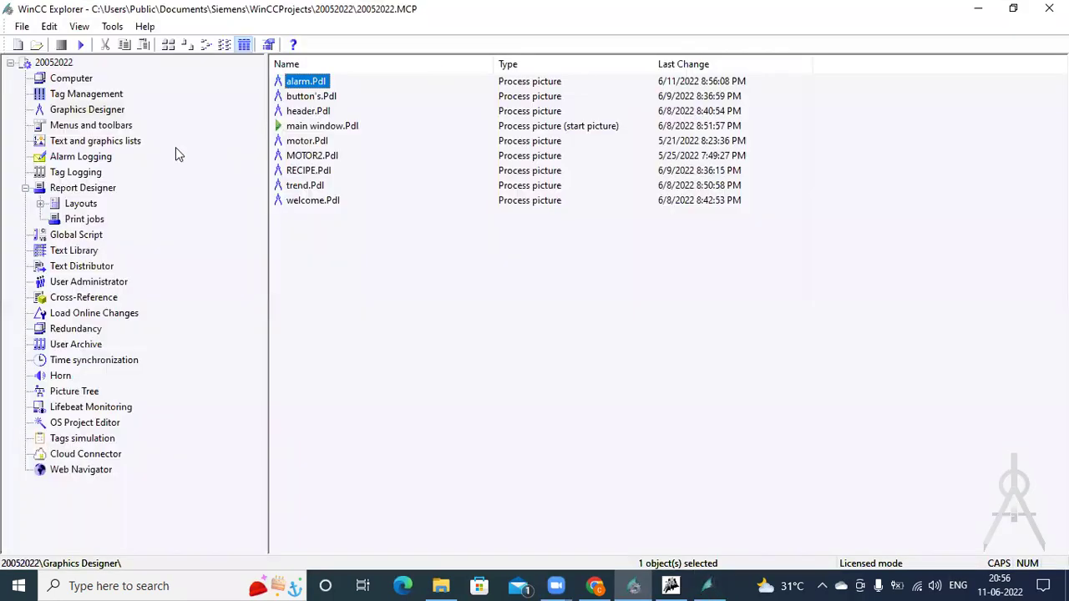
left_click(70, 80)
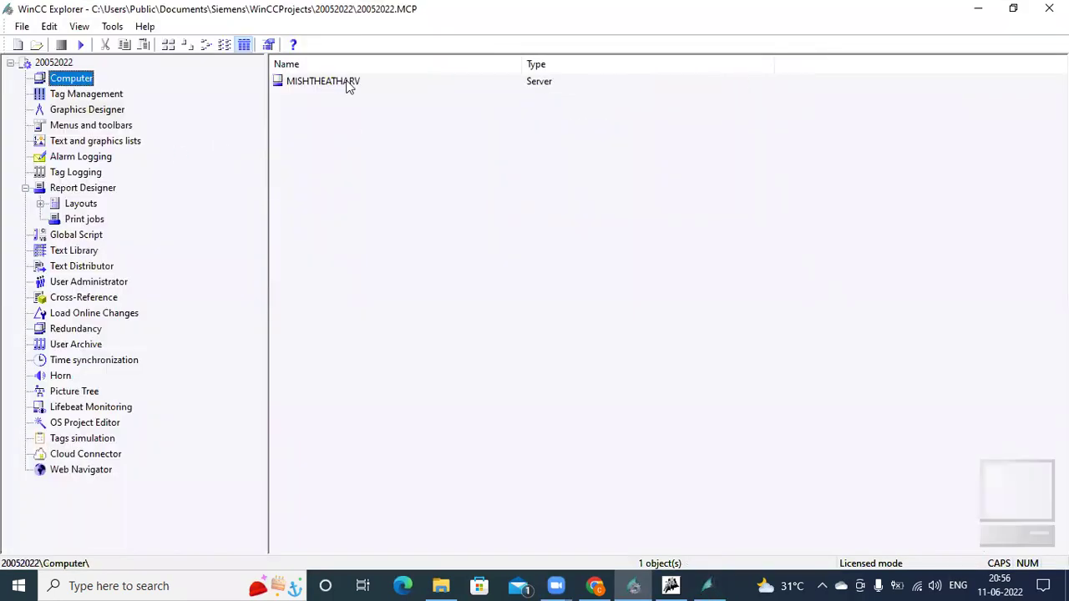
left_click(349, 83)
double_click(349, 83)
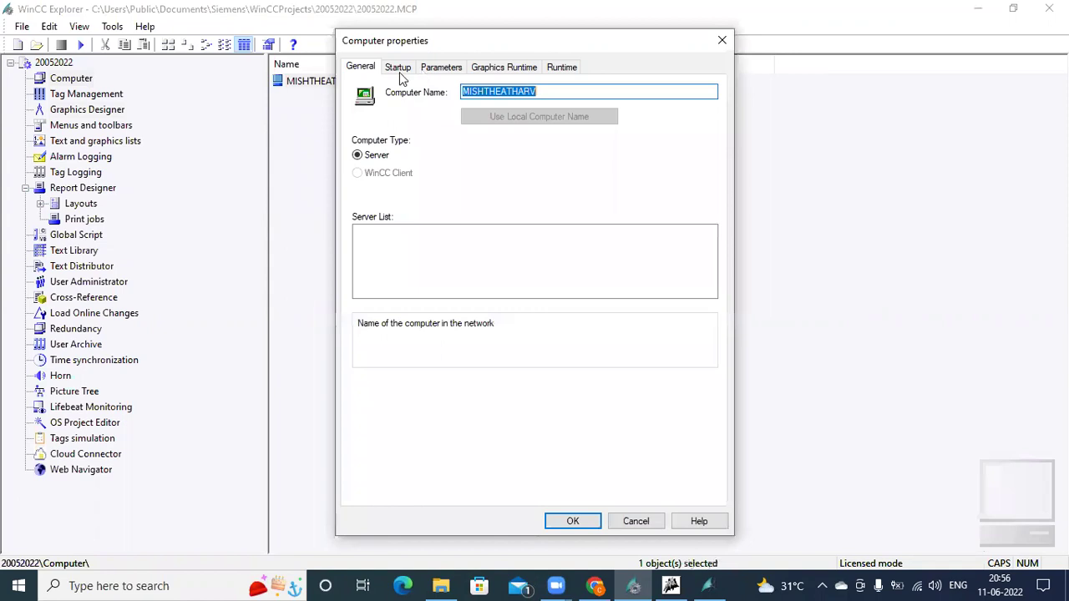
left_click(399, 70)
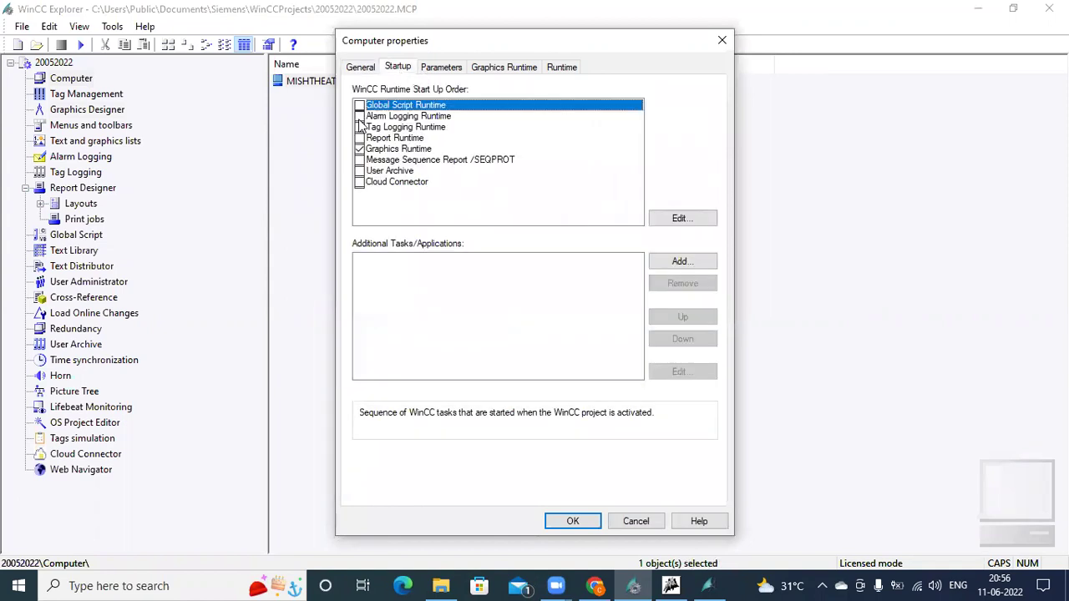
key("Down")
key("space")
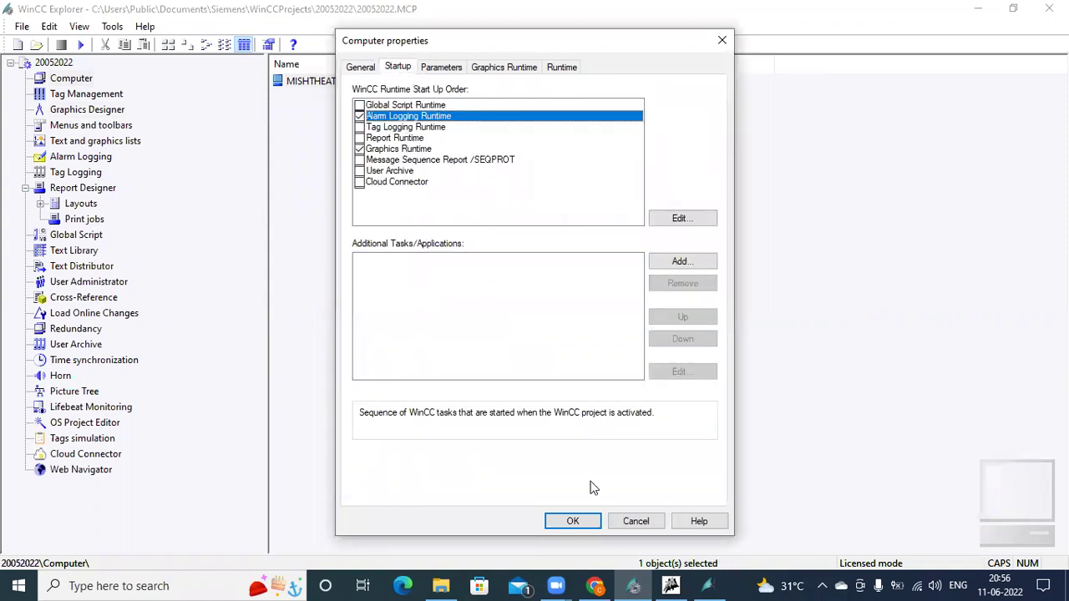
left_click(577, 521)
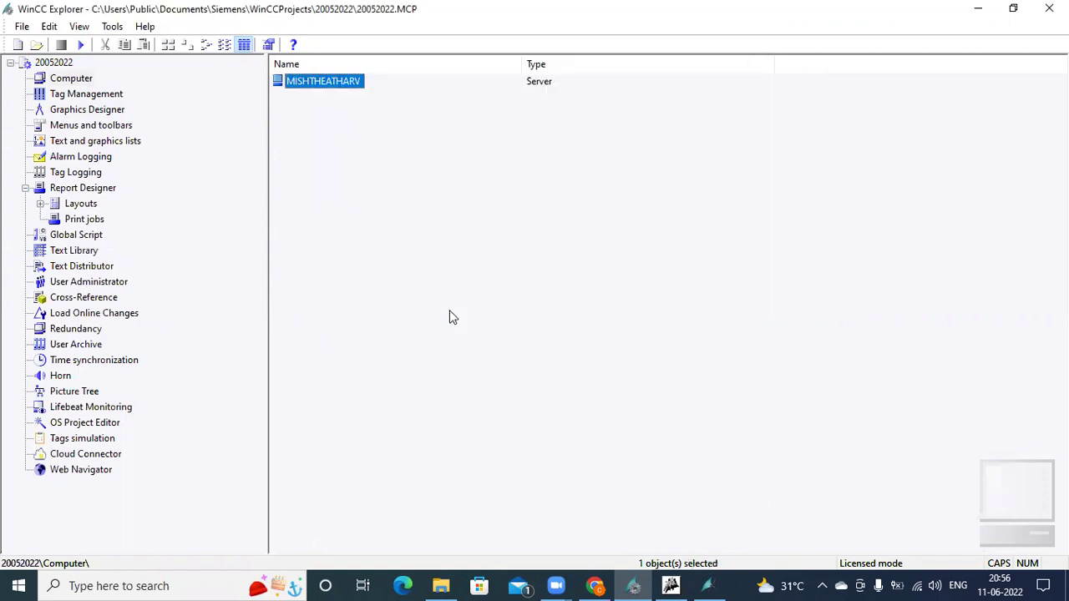
Activate the project's runtime, display the long-term archive list on the ALARM screen and enlarge the AlarmControl window downwards.
left_click(81, 45)
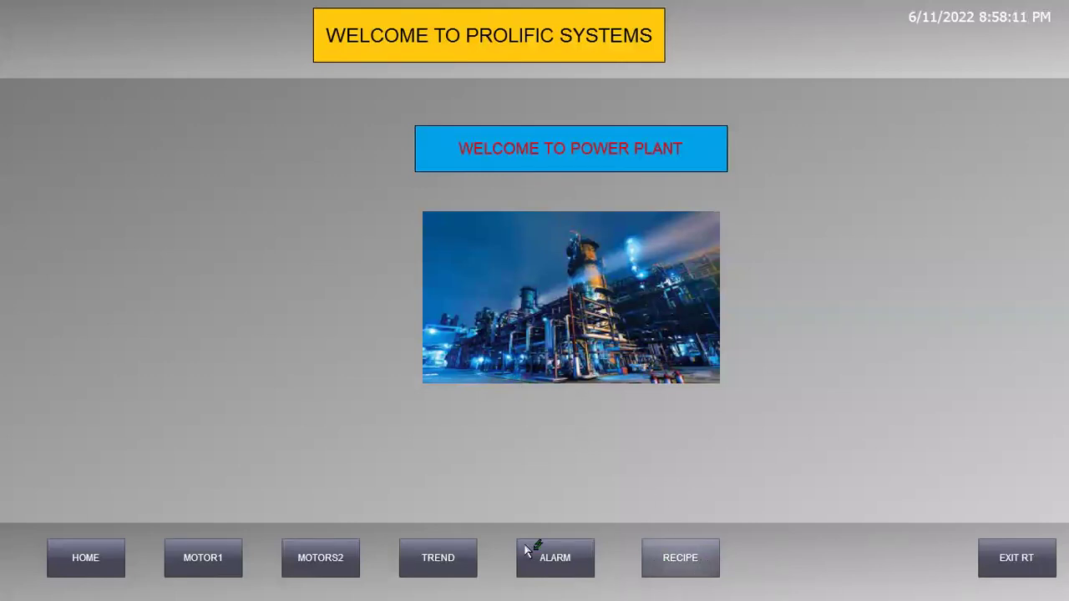
left_click(549, 568)
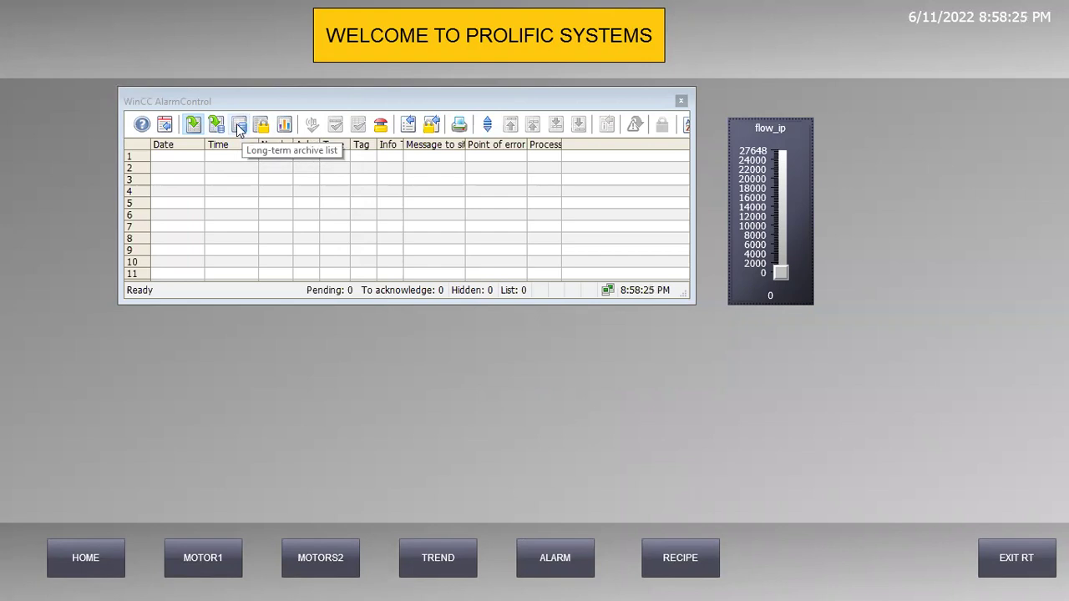
left_click(239, 126)
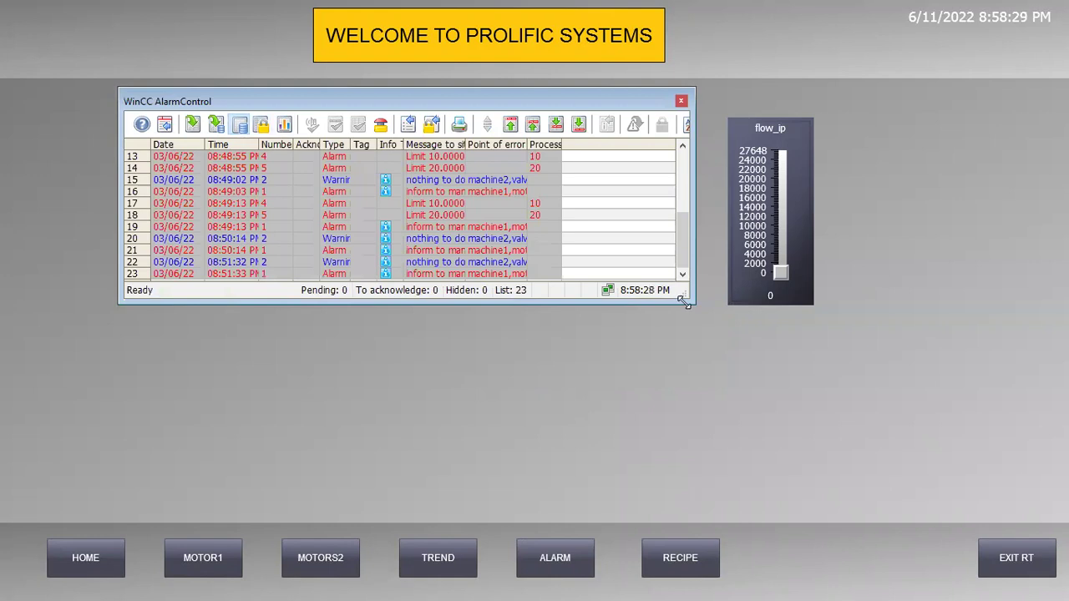
left_click_drag(683, 303, 681, 505)
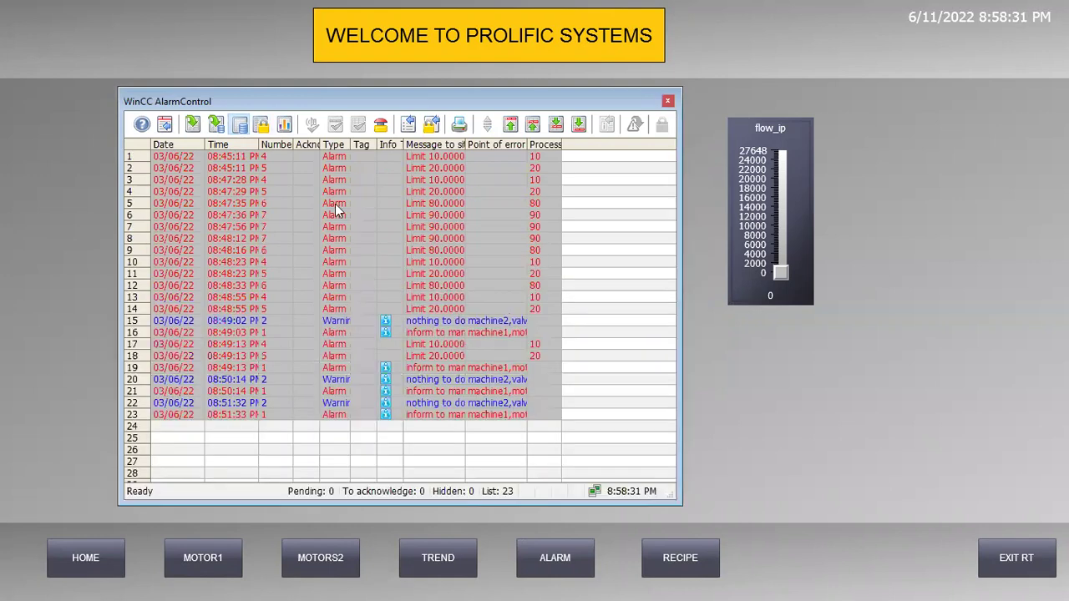
Print the archived alarm list from the AlarmControl and save the output as REPORT1 in OpenXPS format on the Desktop.
left_click(460, 127)
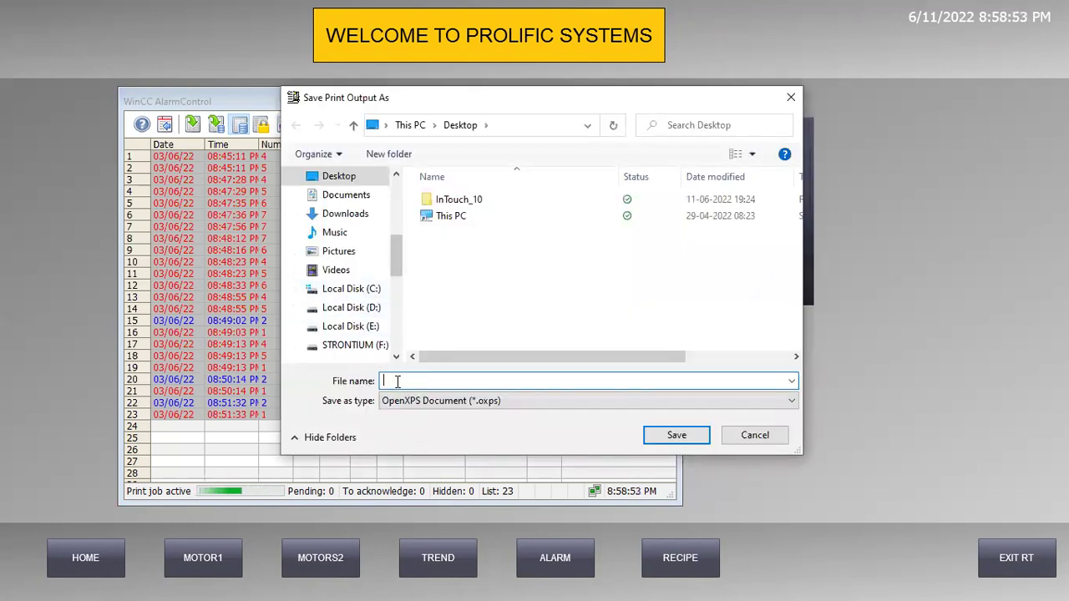
type("REPO")
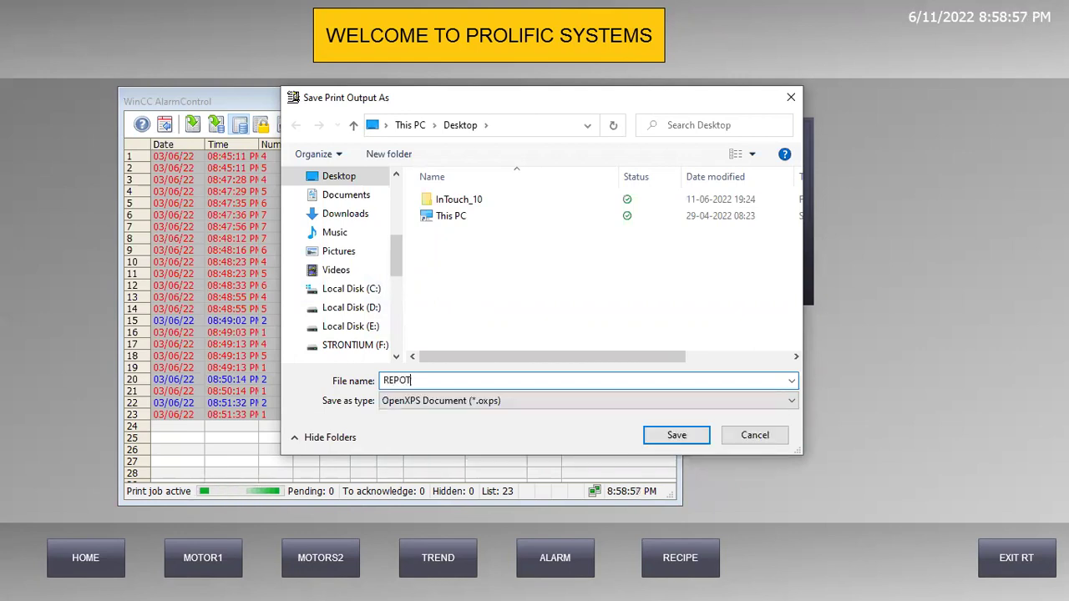
type("T")
key("BackSpace")
type("O")
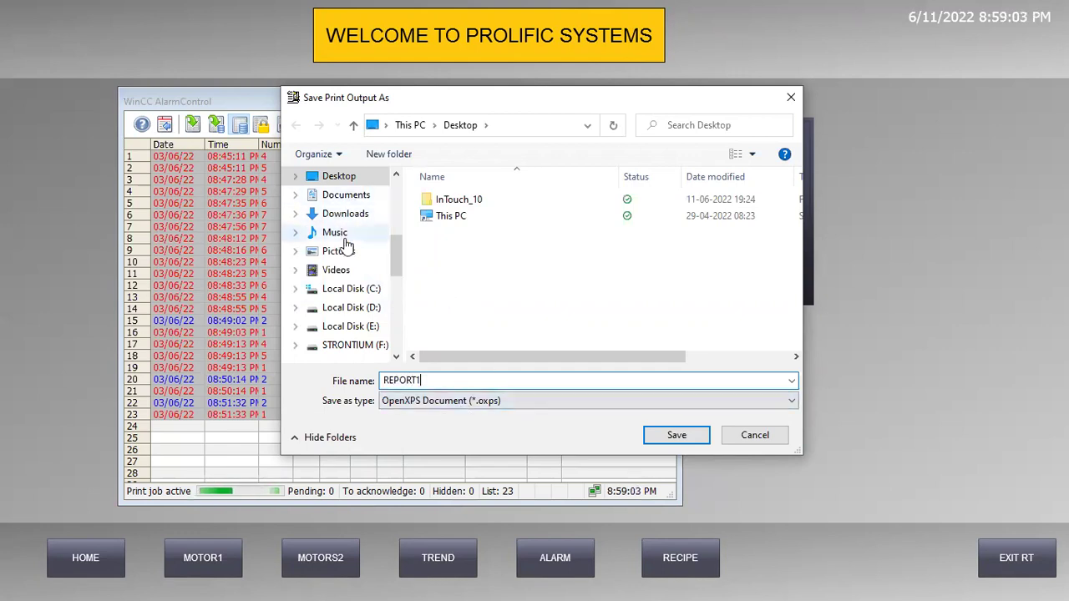
left_click(361, 175)
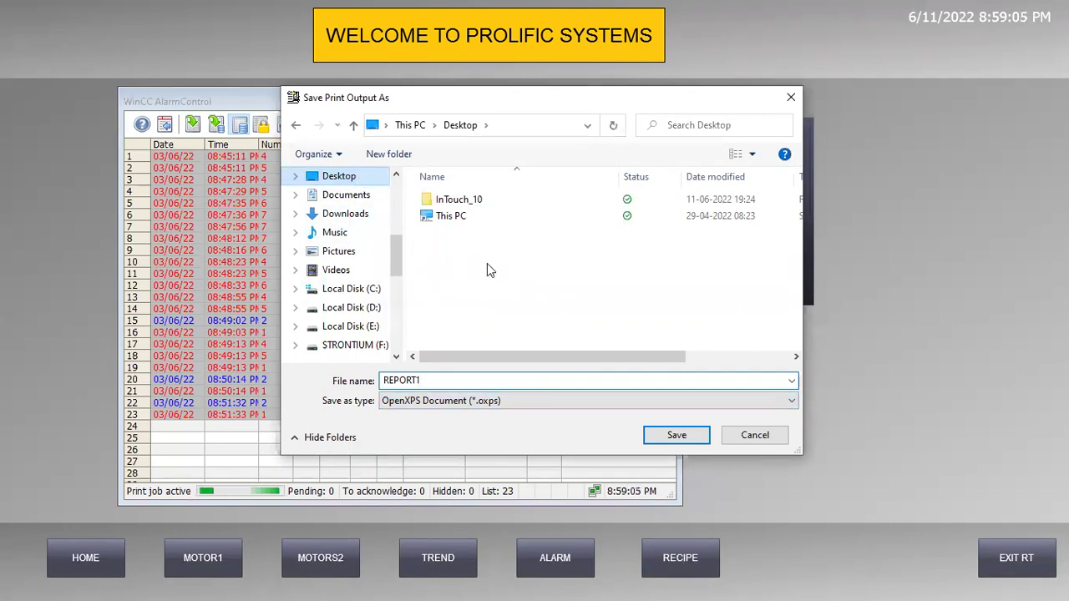
left_click(676, 435)
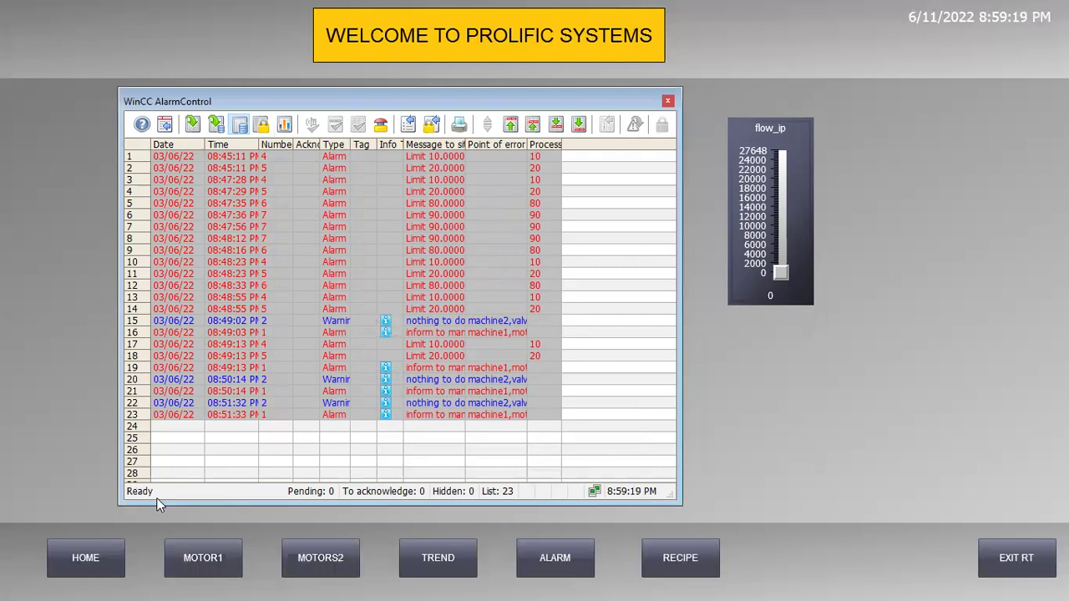
Exit runtime, minimize WinCC Explorer and try to view the printed file REPORT1 from the desktop.
left_click(1010, 568)
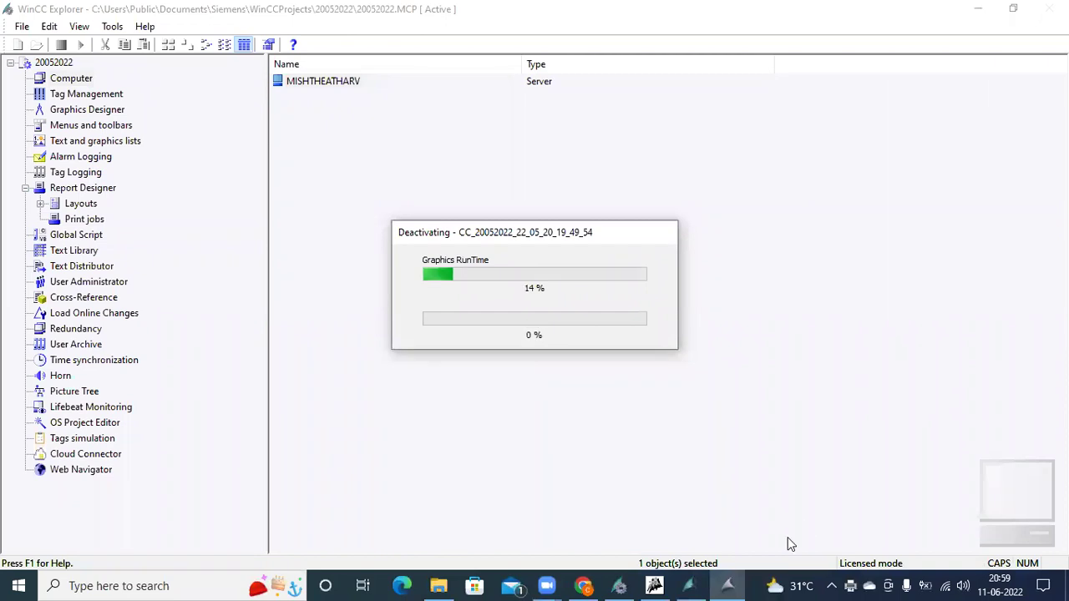
left_click(977, 9)
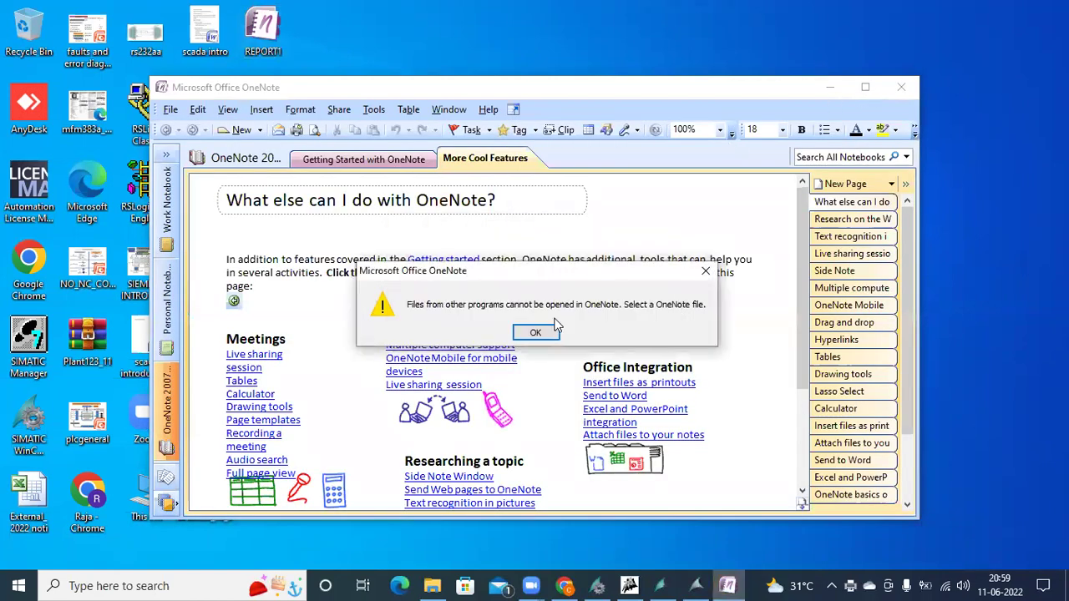
left_click(537, 334)
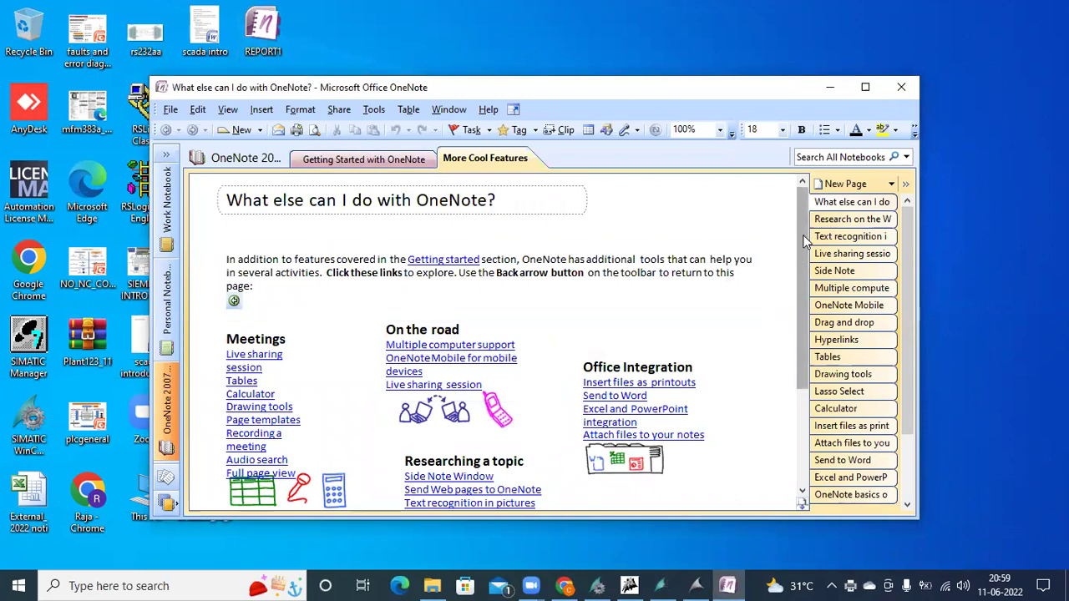
scroll(808, 304, "down", 4)
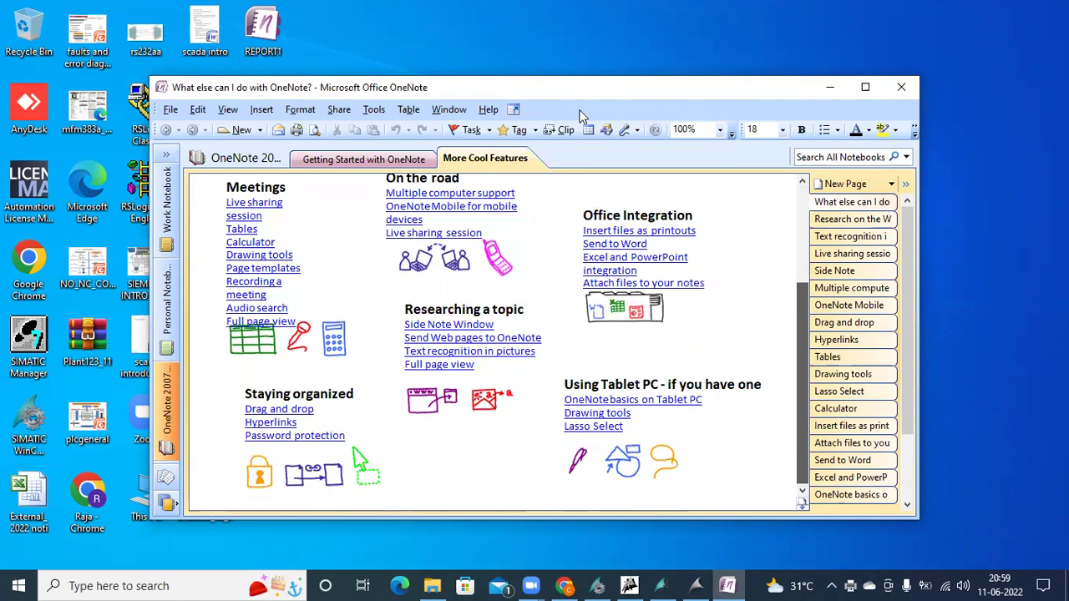
scroll(364, 162, "up", 4)
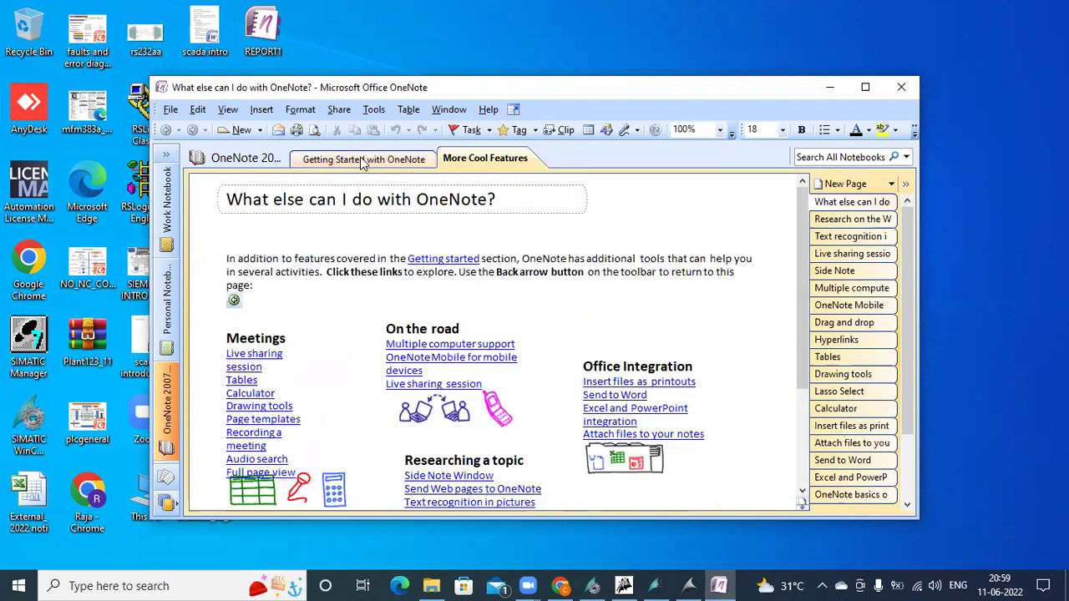
left_click(364, 161)
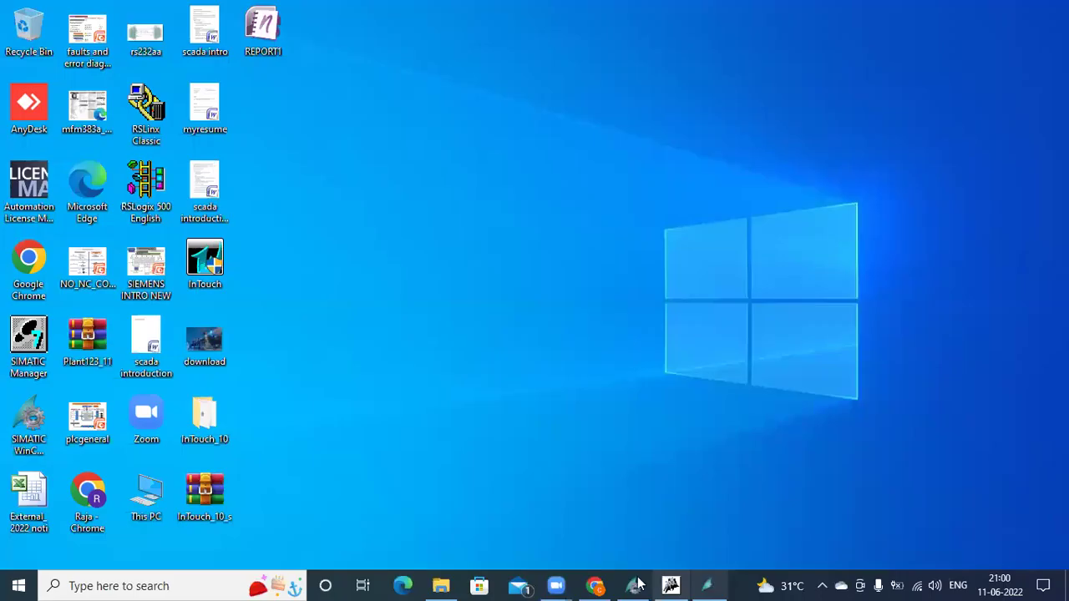
left_click(634, 584)
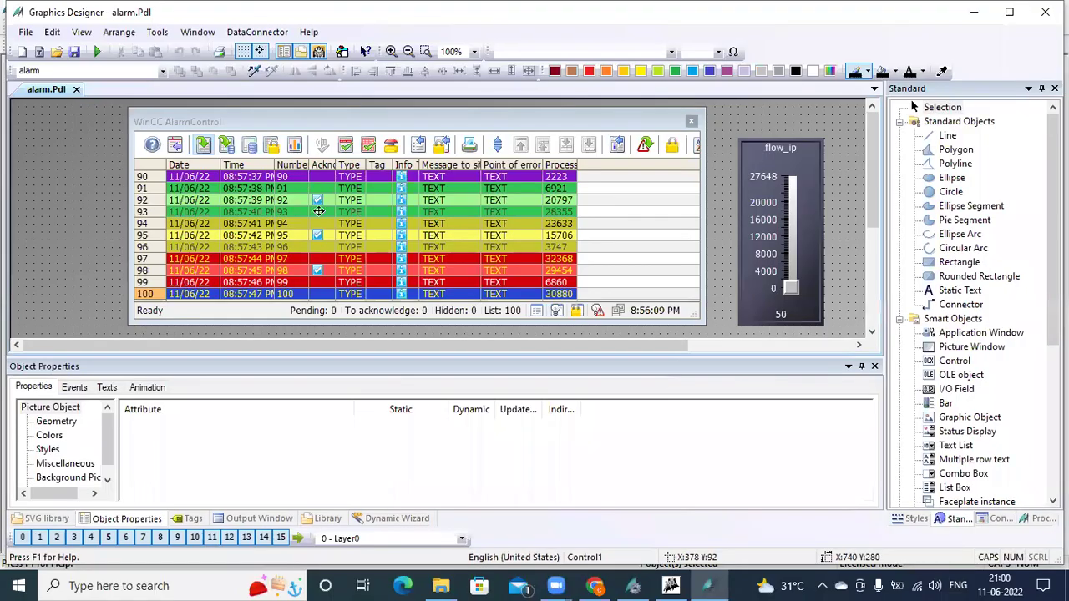
left_click(318, 211)
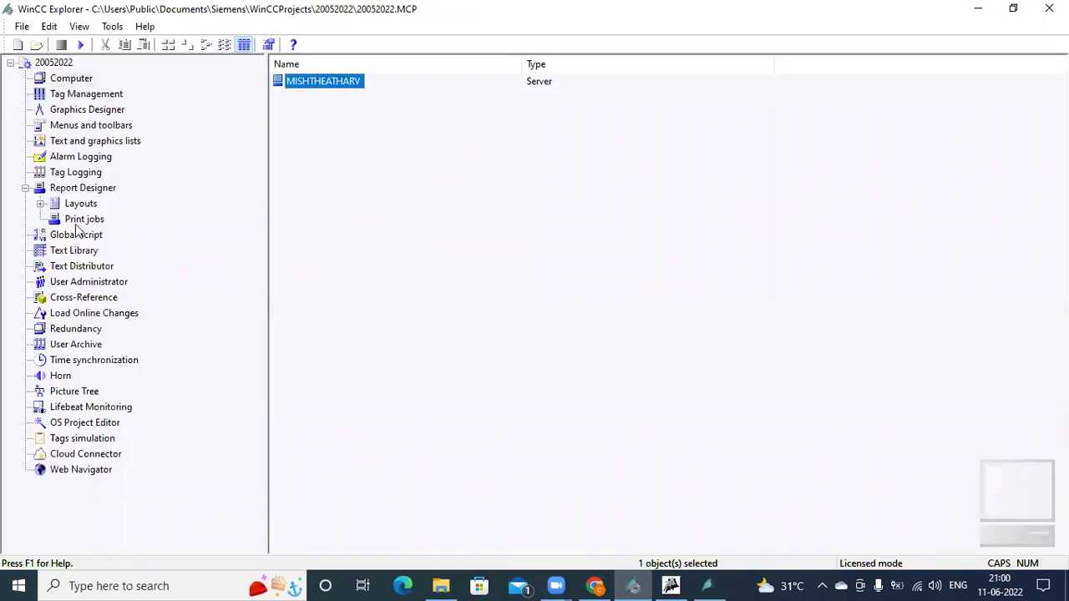
left_click(84, 220)
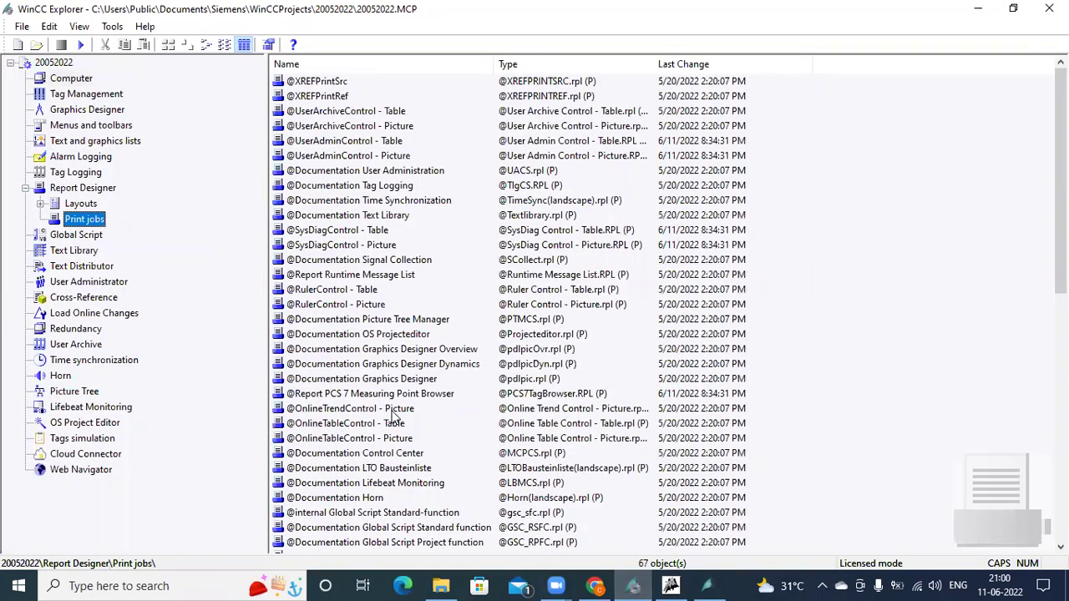
left_click(393, 411)
key("Down")
key("Down")
key("Down")
key("Down")
key("Down")
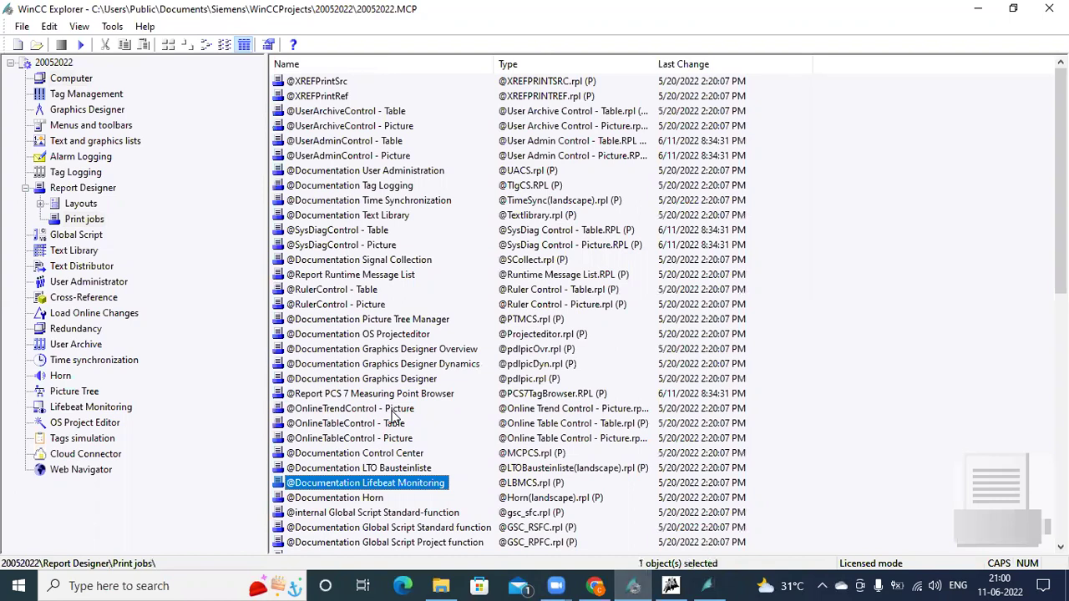
key("Down")
key("Down")
key("Down")
key("Down")
key("Down")
key("Down")
key("Down")
key("Down")
key("Down")
key("Down")
key("Down")
key("Down")
key("Down")
key("Down")
key("Down")
key("Down")
key("Down")
key("Down")
key("Down")
key("Down")
key("Down")
key("Down")
key("Down")
key("Down")
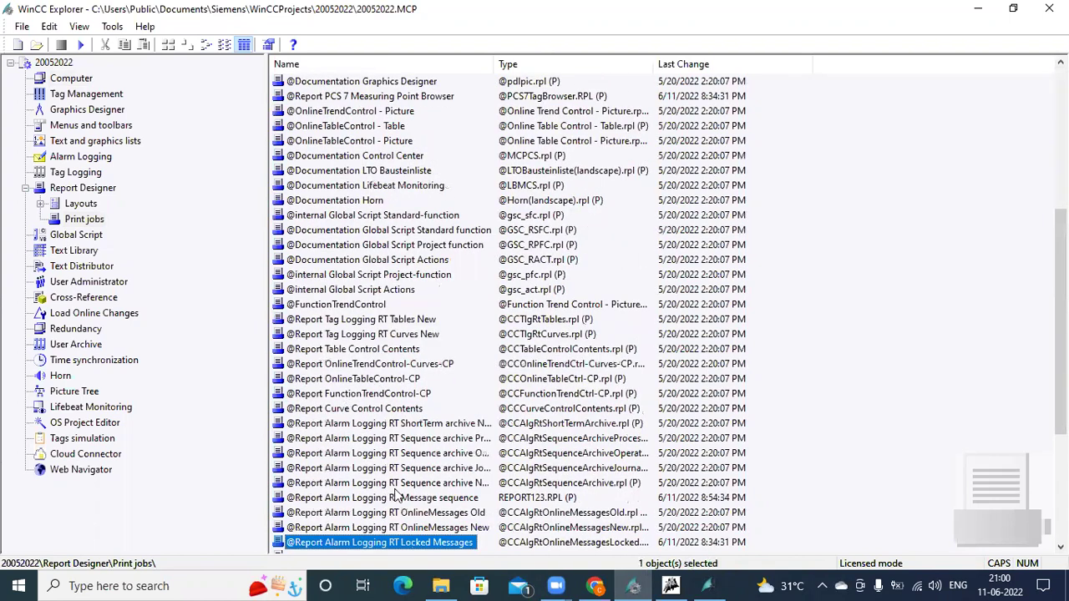
left_click(470, 499)
right_click(469, 496)
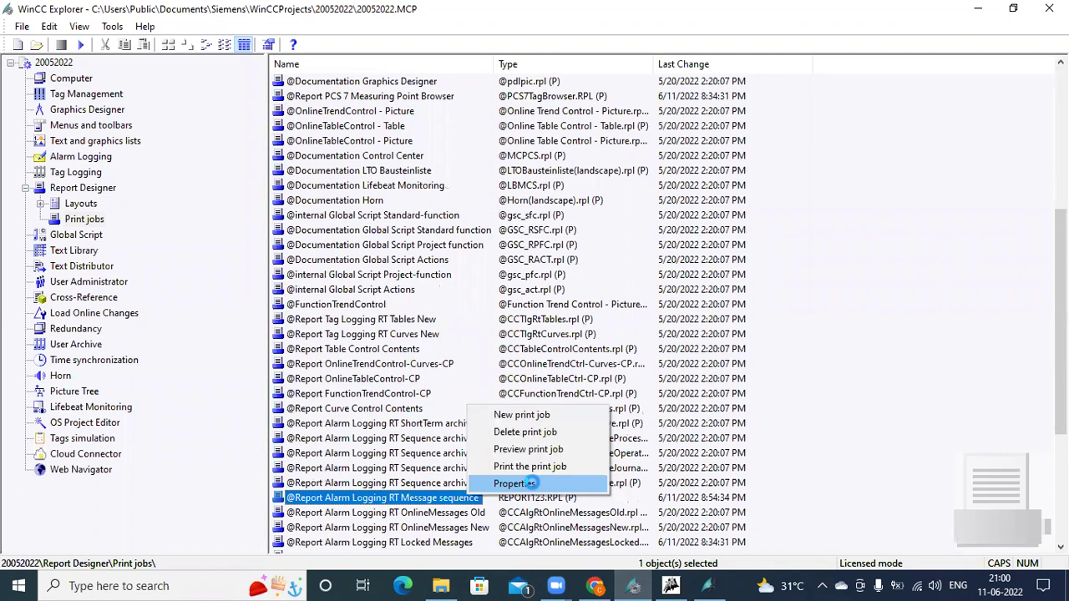
key("Return")
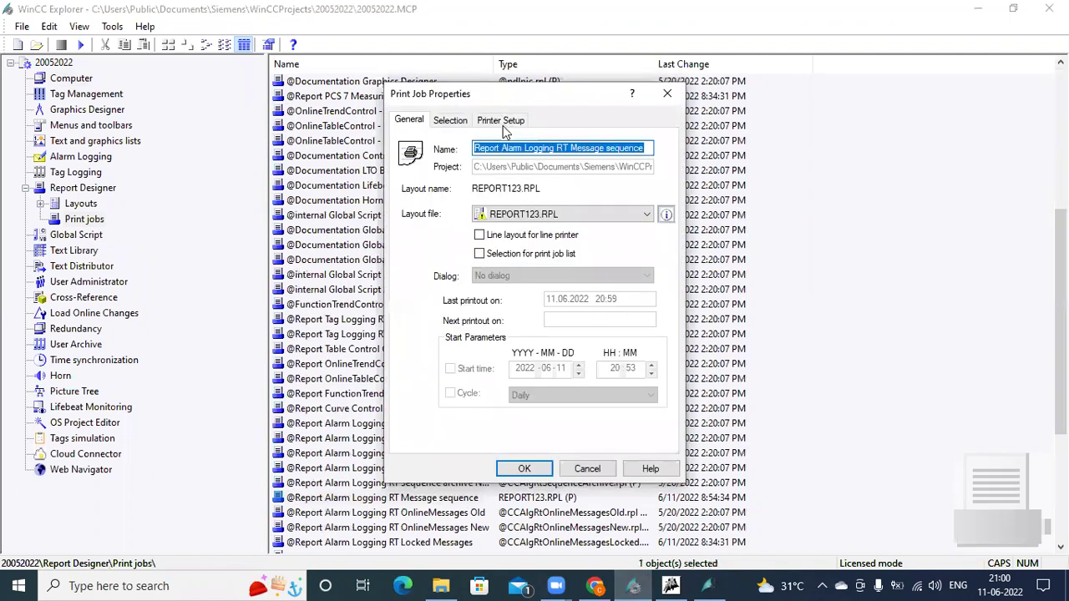
Set the print job's first-priority printer to Microsoft Print to PDF and confirm its properties.
left_click(501, 122)
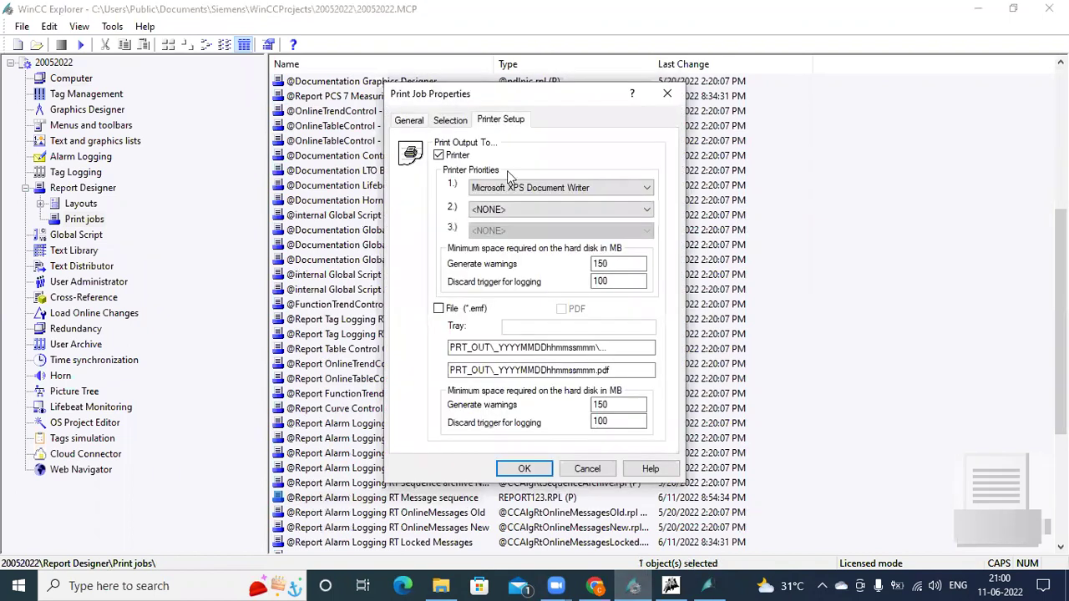
left_click(648, 192)
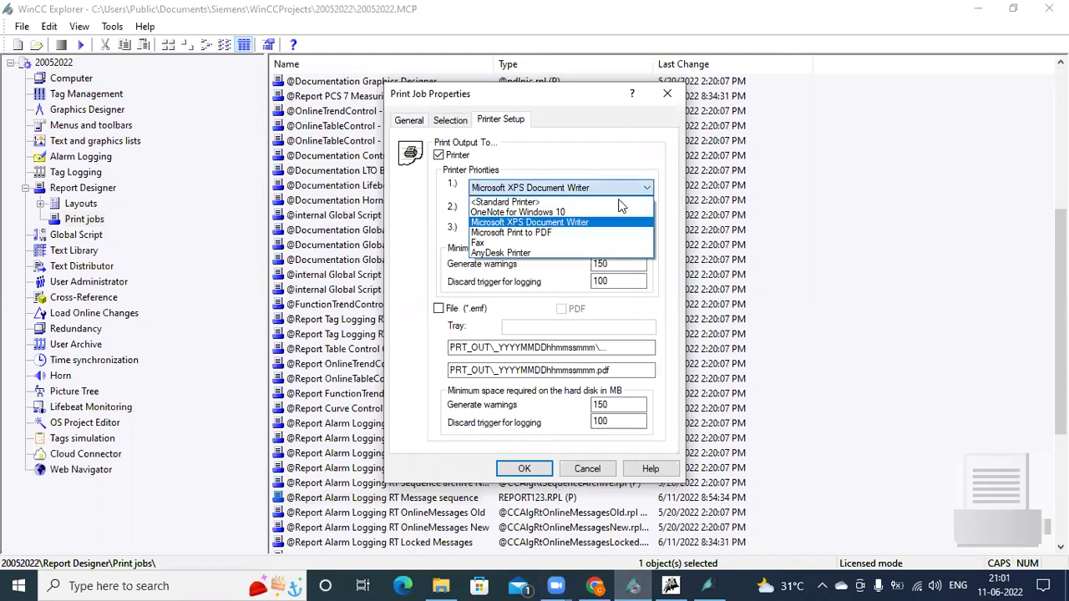
left_click(577, 234)
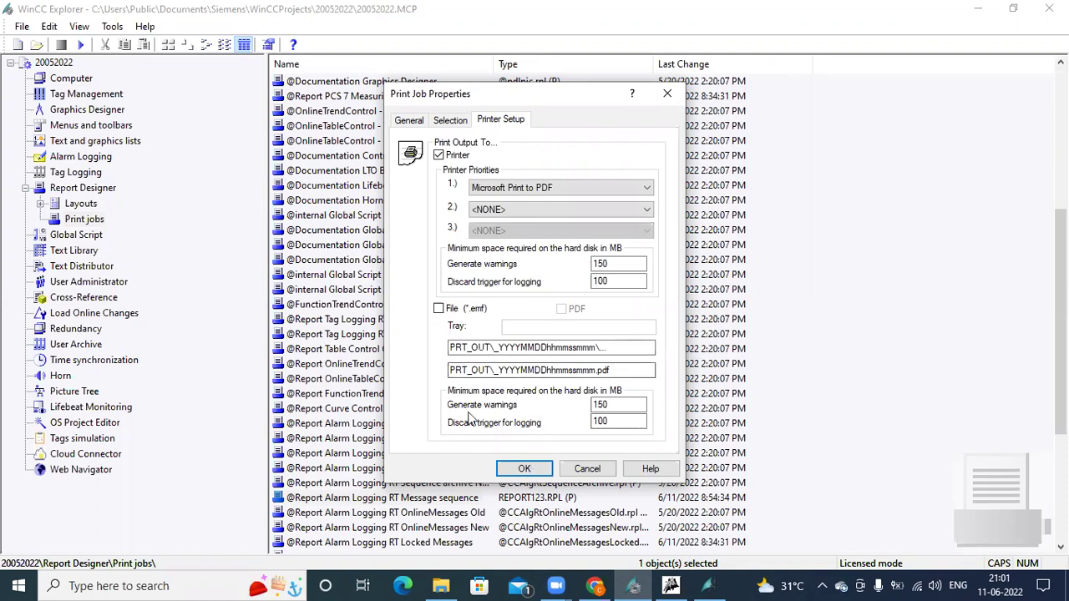
left_click(524, 468)
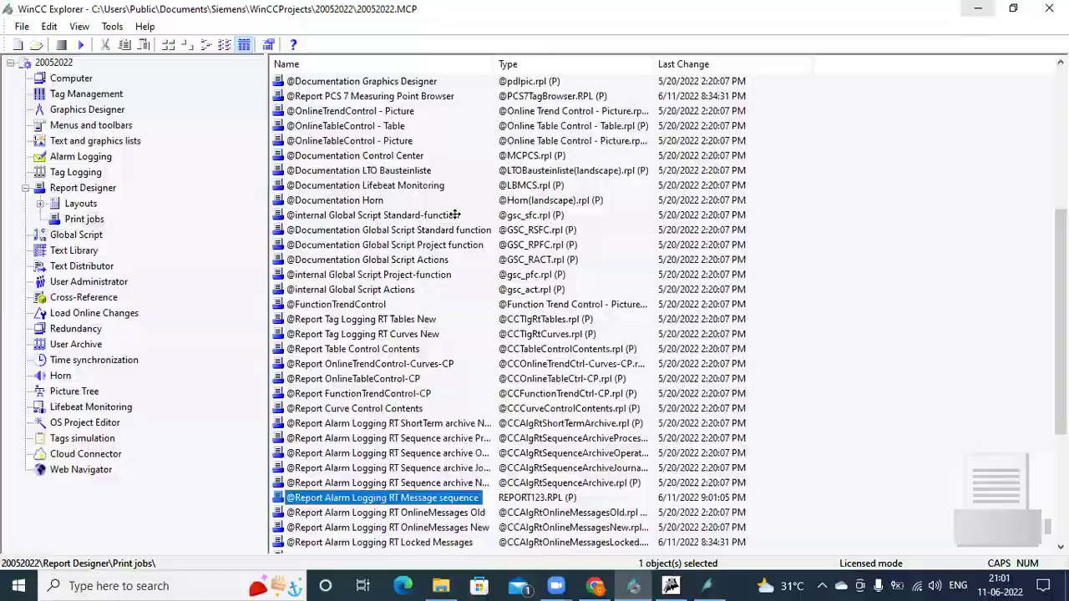
Switch to Graphics Designer, confirm Report Alarm Logging RT Message sequence as the AlarmControl's current print job, and save the alarm picture.
key("alt+Tab")
double_click(394, 225)
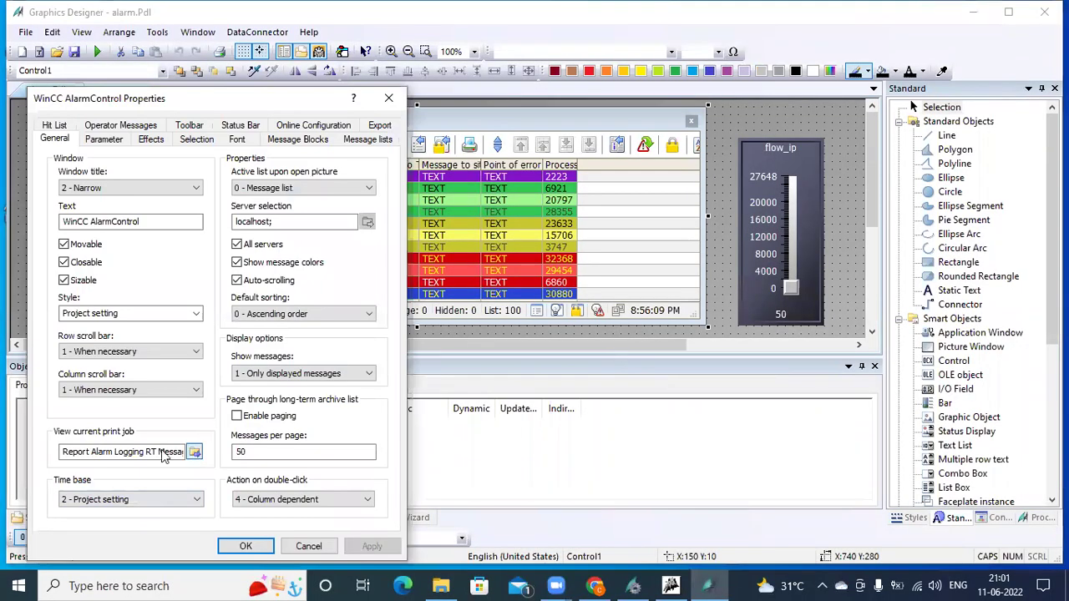
left_click(193, 452)
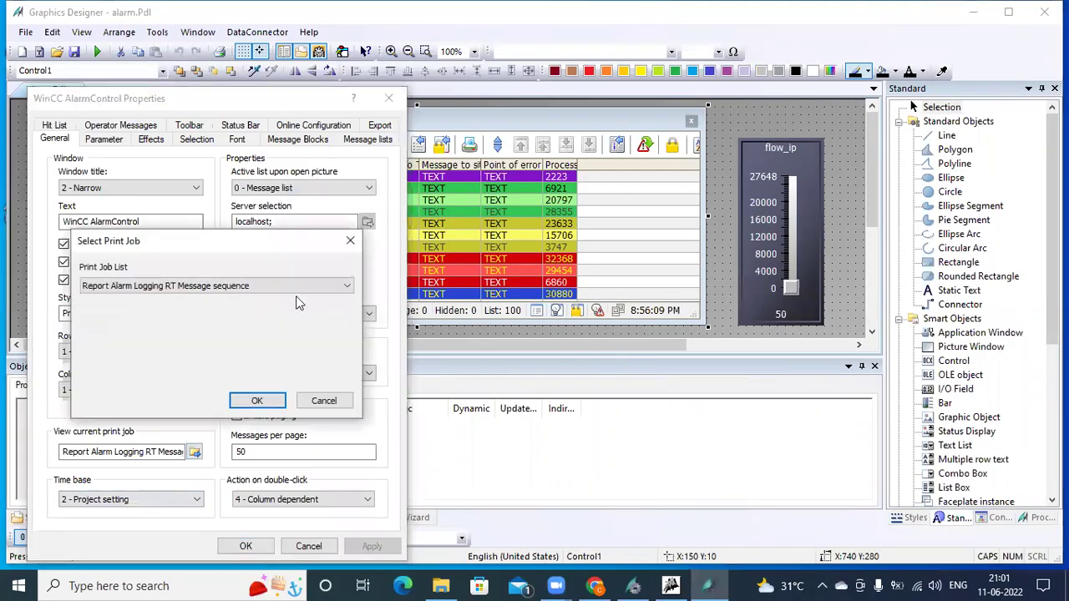
left_click(346, 286)
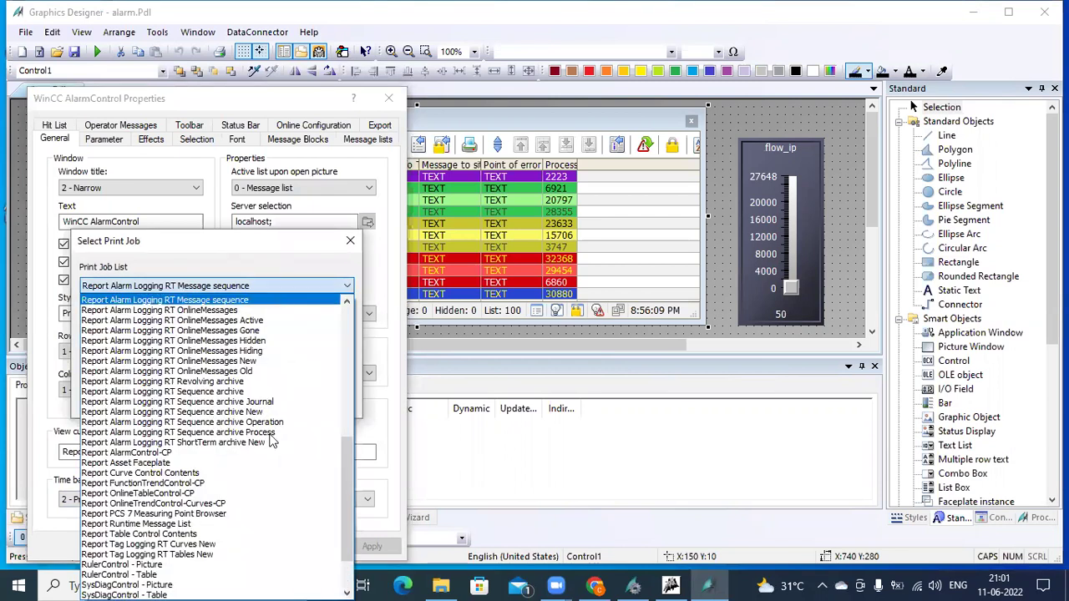
key("Escape")
left_click(259, 401)
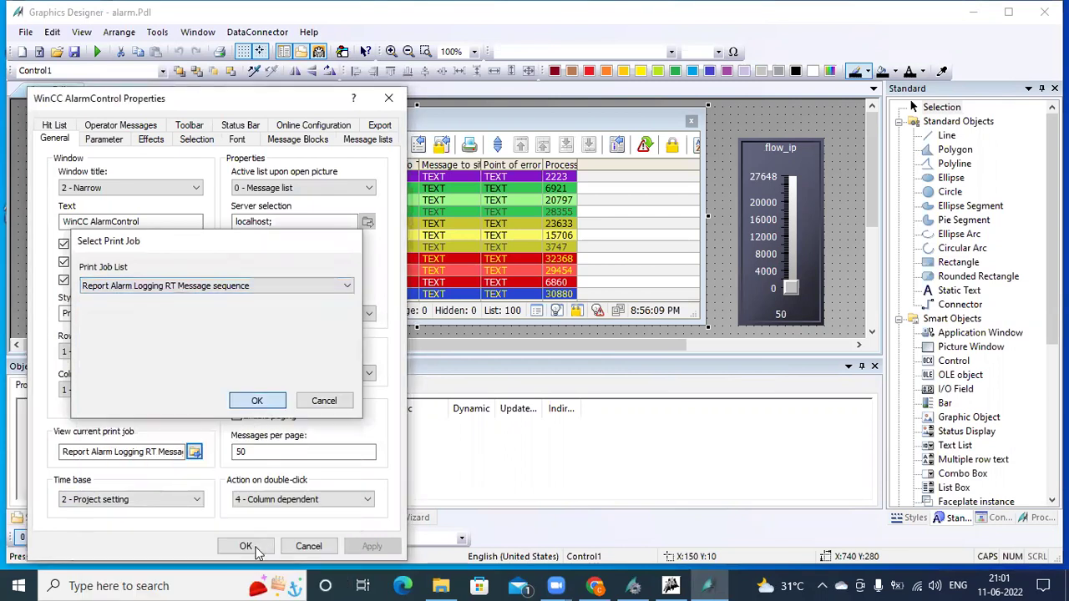
key("Return")
left_click(73, 52)
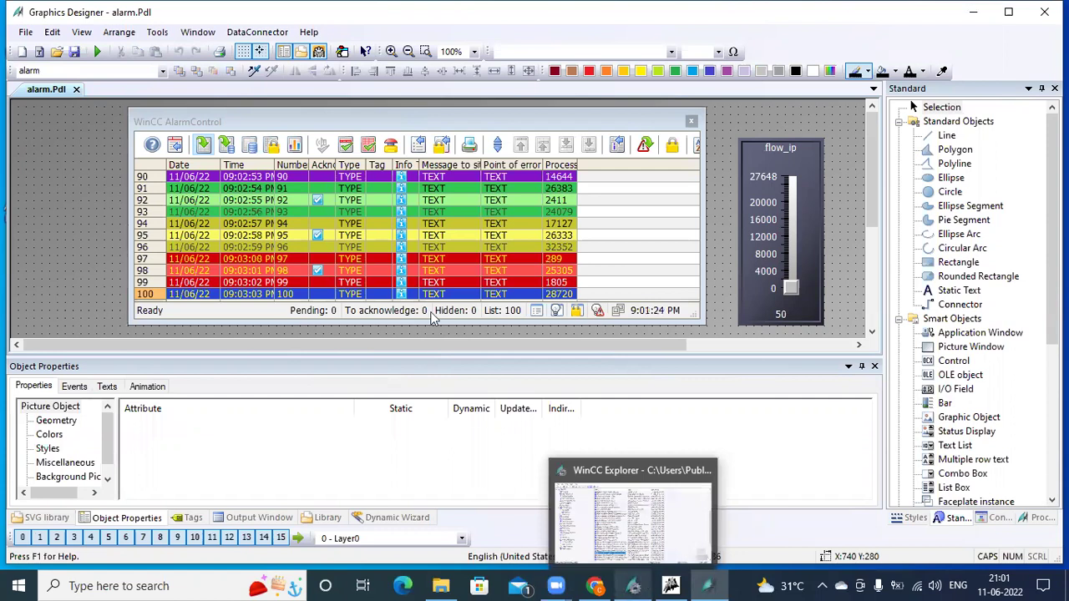
Activate runtime from WinCC Explorer and show the long-term archive list in an enlarged AlarmControl on the ALARM screen.
left_click(639, 585)
left_click(81, 45)
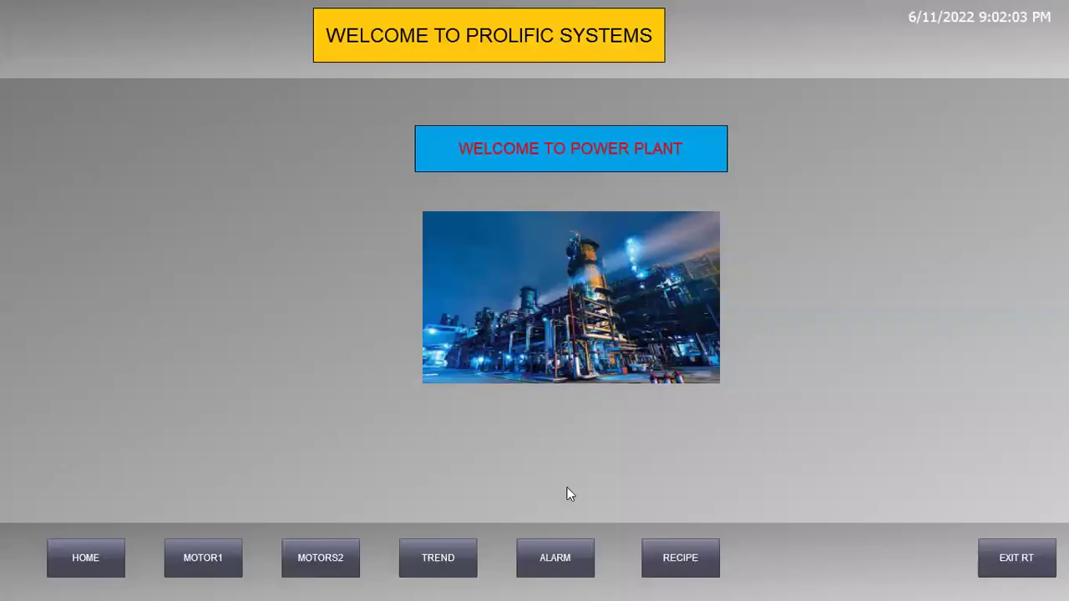
left_click(572, 556)
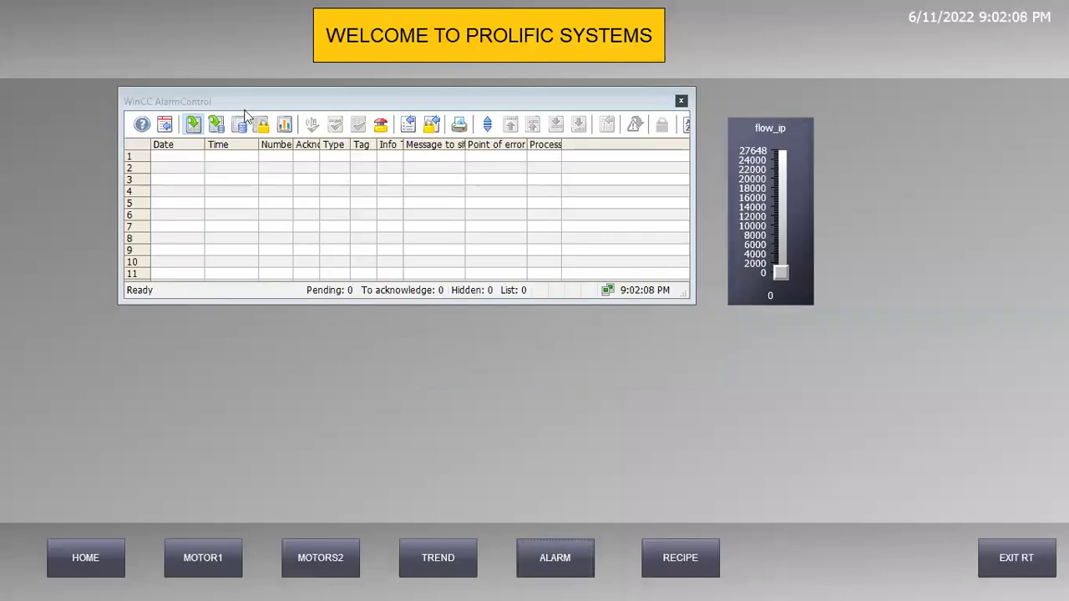
left_click(240, 125)
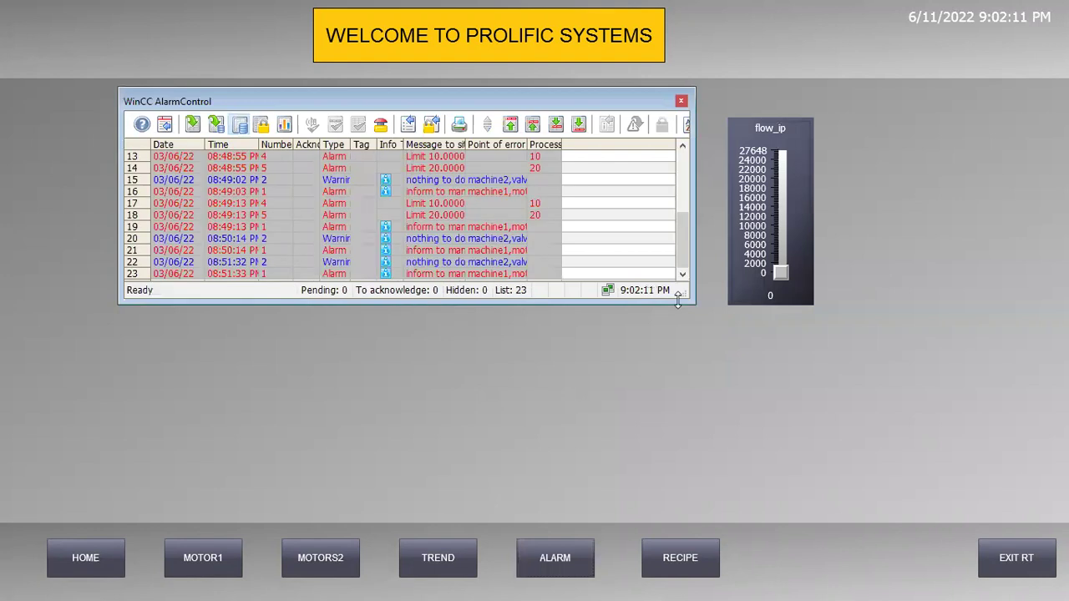
left_click_drag(666, 452, 665, 453)
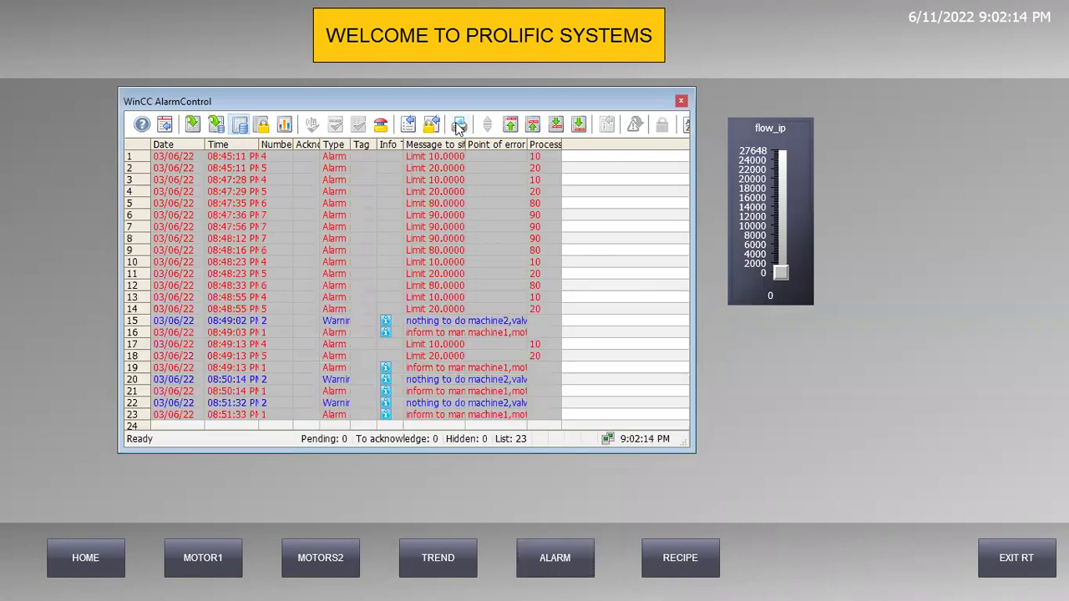
Print the archived alarm list from the AlarmControl and save the output on the Desktop as PDF document REPORT11.
left_click(459, 125)
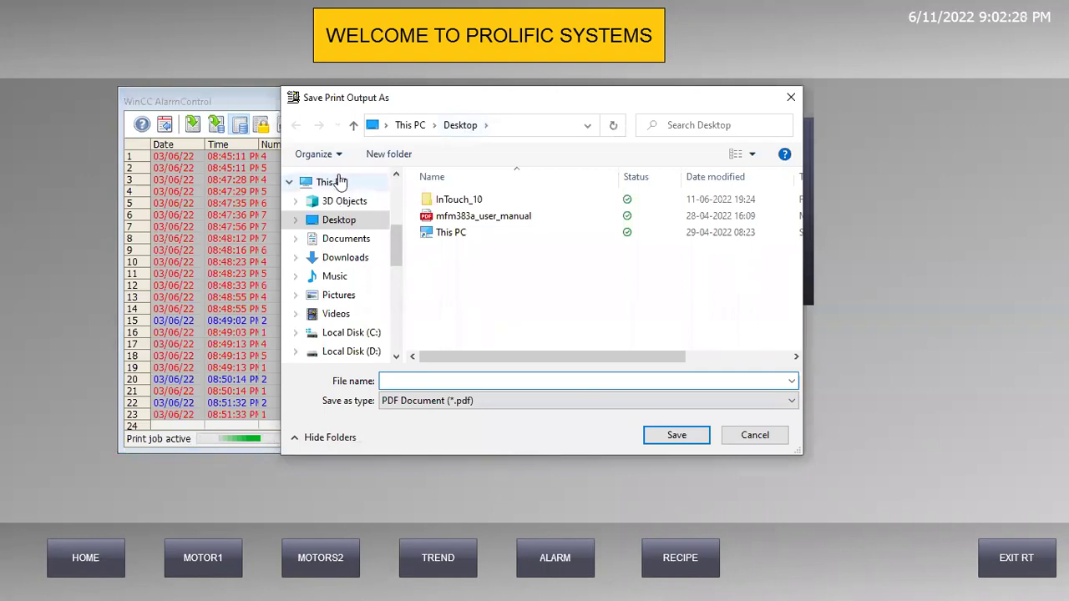
left_click(343, 221)
left_click(478, 380)
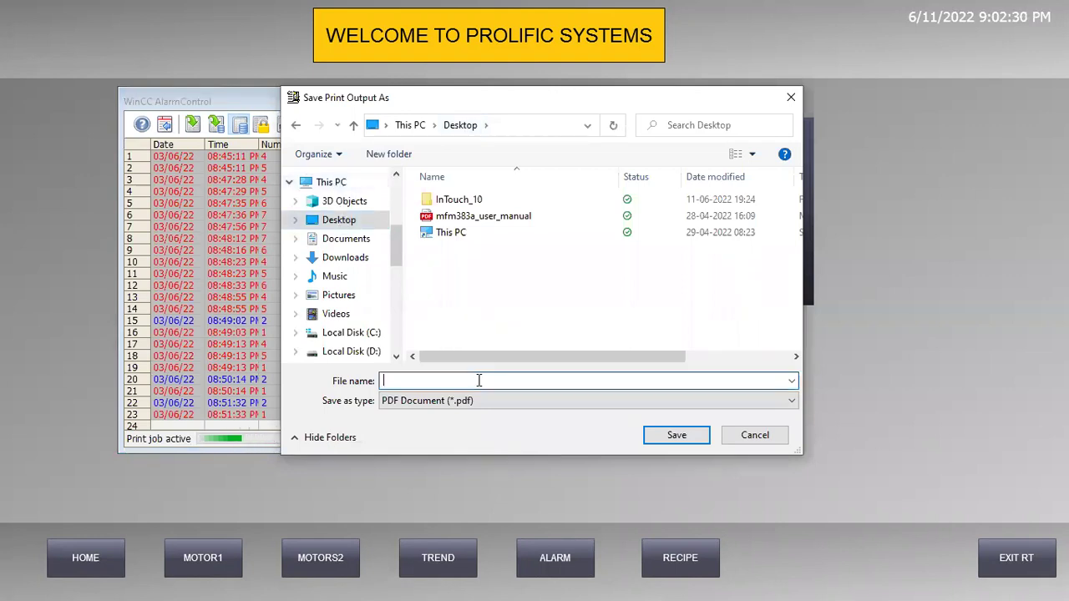
type("REPOR")
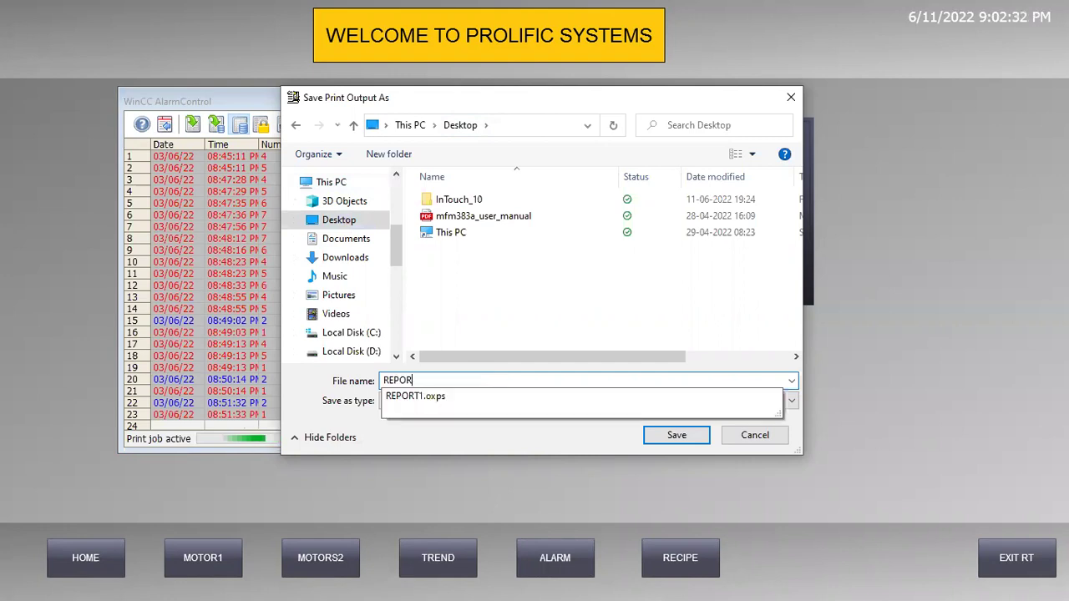
type("T11")
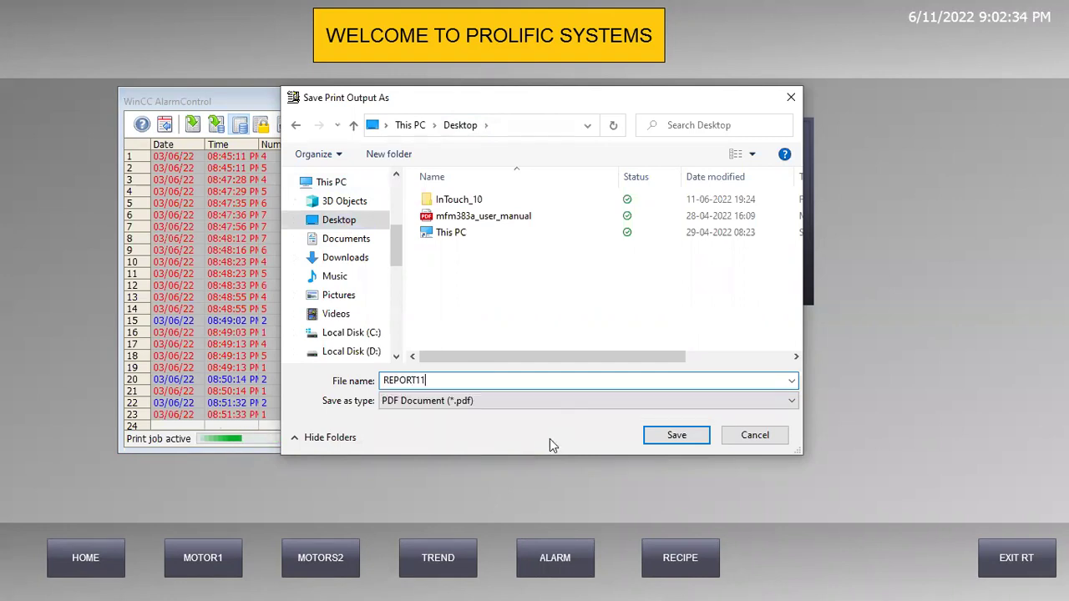
left_click(657, 435)
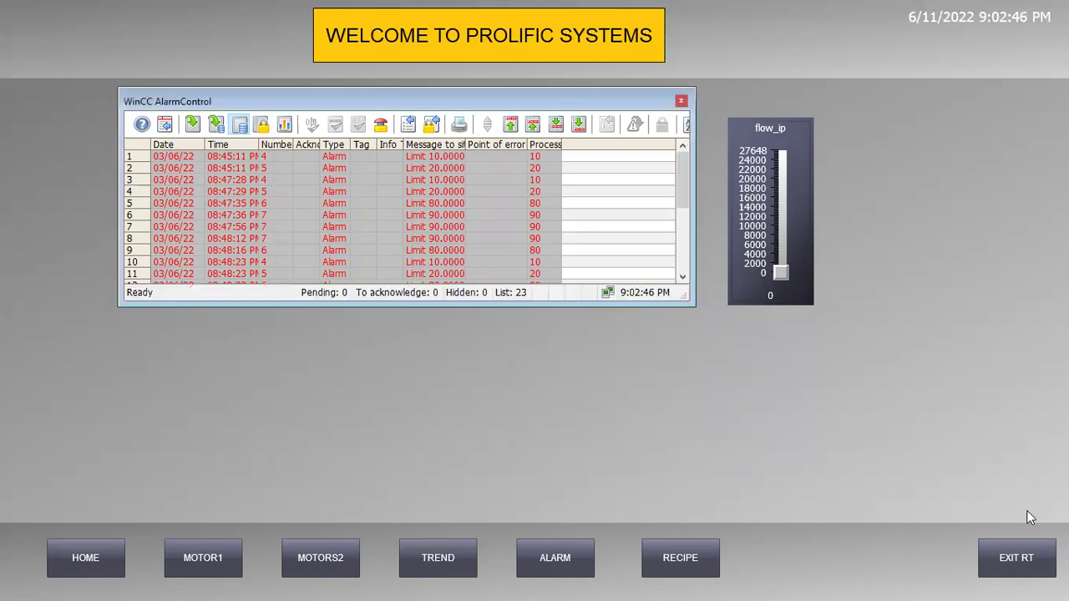
Exit runtime, clear the WinCC windows from view and open the printed REPORT11 PDF from the desktop.
left_click(1029, 553)
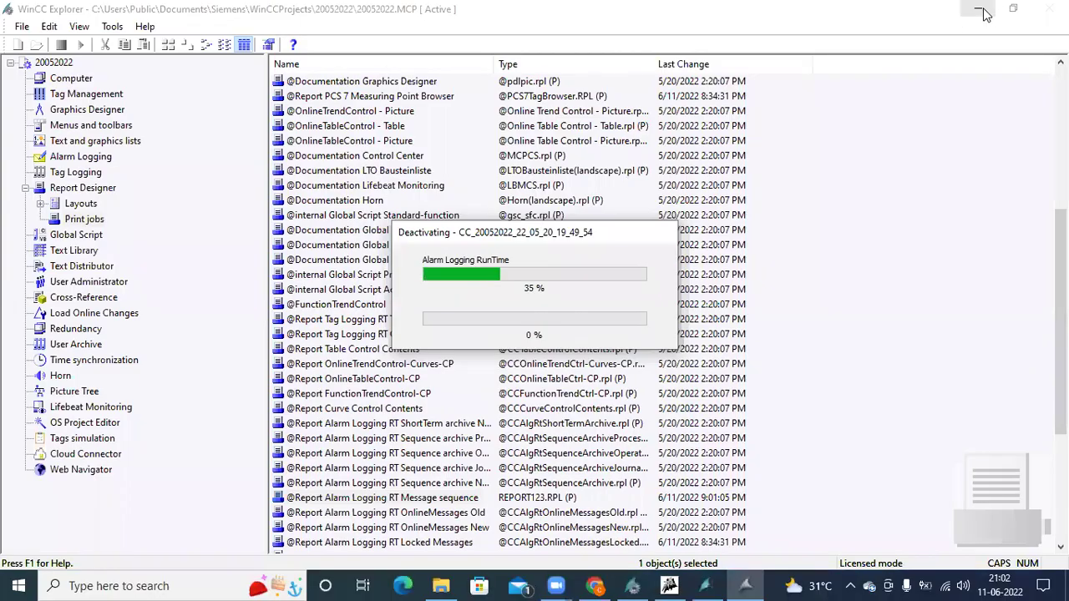
left_click(978, 9)
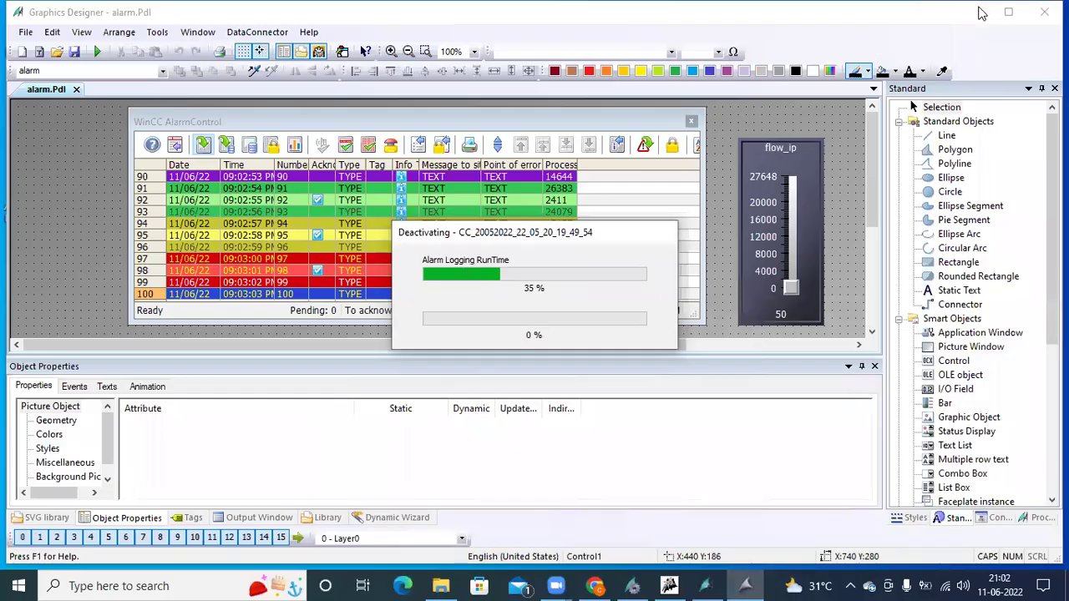
left_click(973, 11)
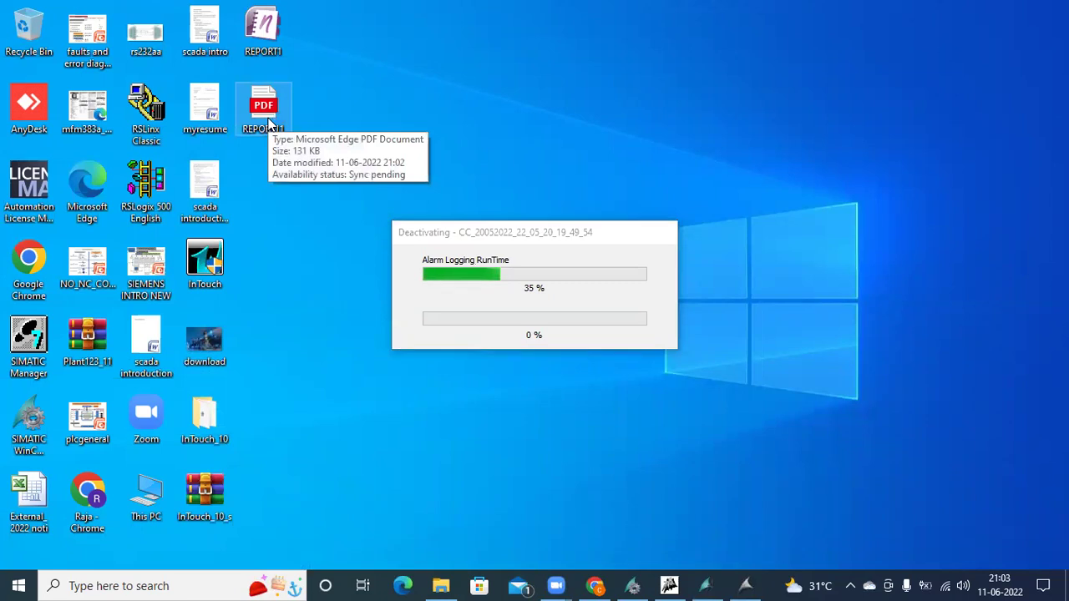
double_click(269, 124)
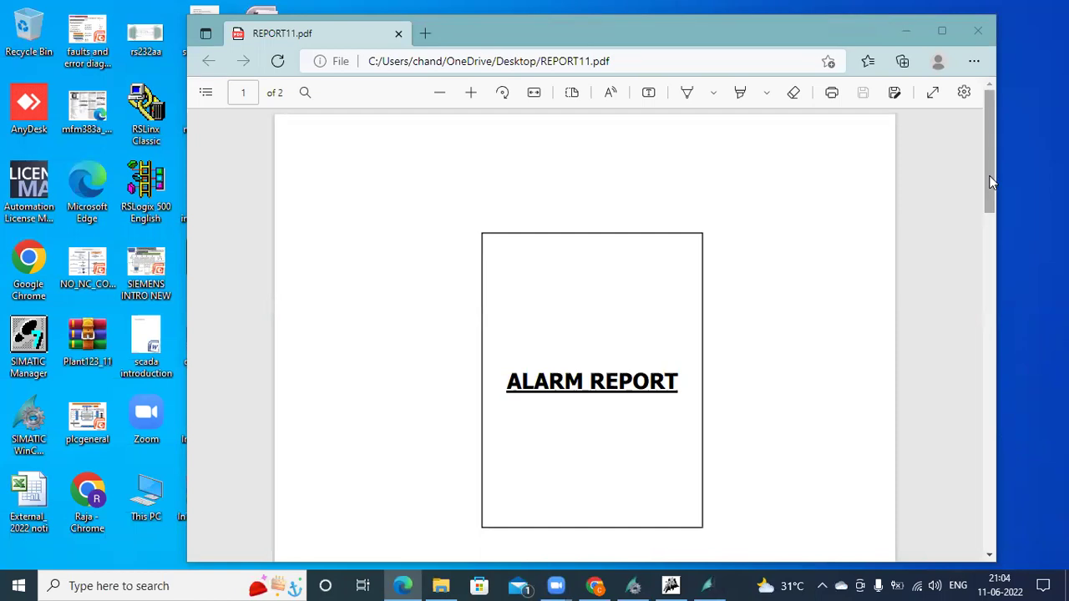
Examine the cover page, alarm table and footer of the REPORT11 PDF, and close the document.
scroll(994, 332, "down", 6)
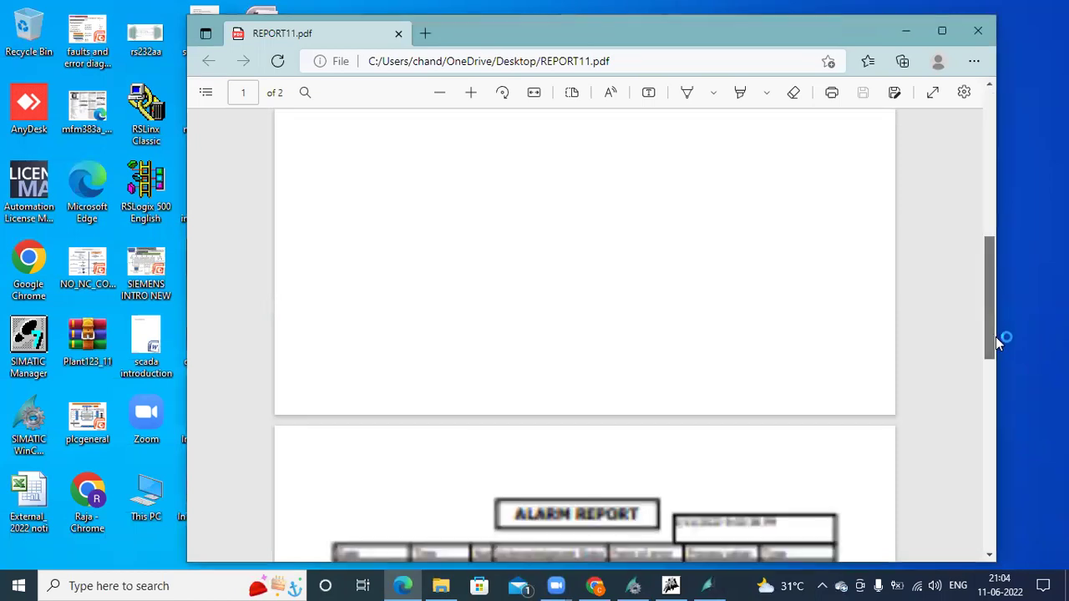
scroll(998, 410, "down", 4)
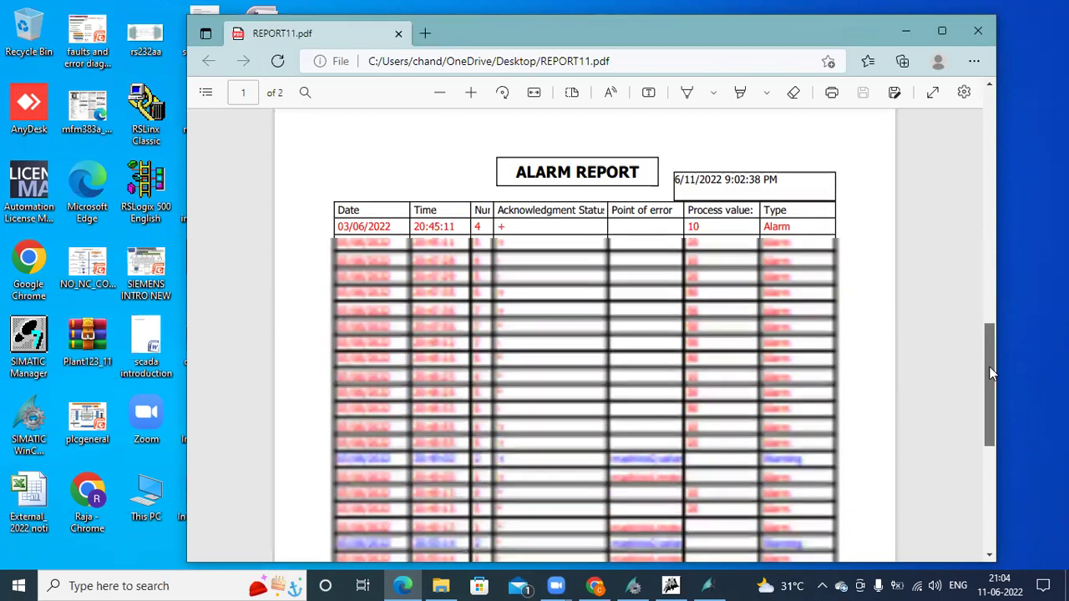
left_click_drag(992, 397, 994, 480)
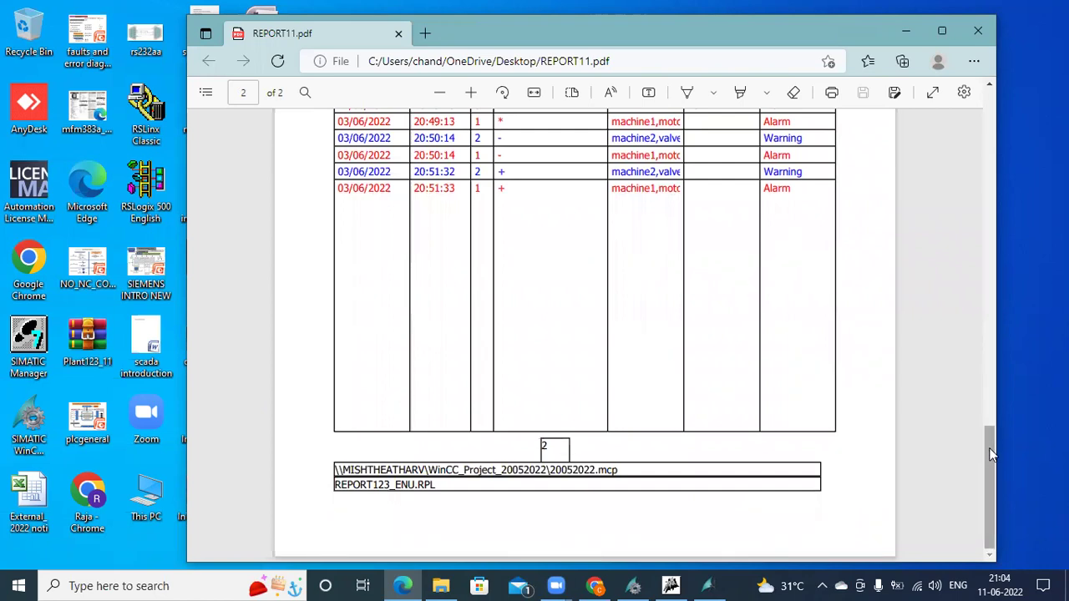
scroll(983, 368, "up", 2)
scroll(977, 317, "up", 3)
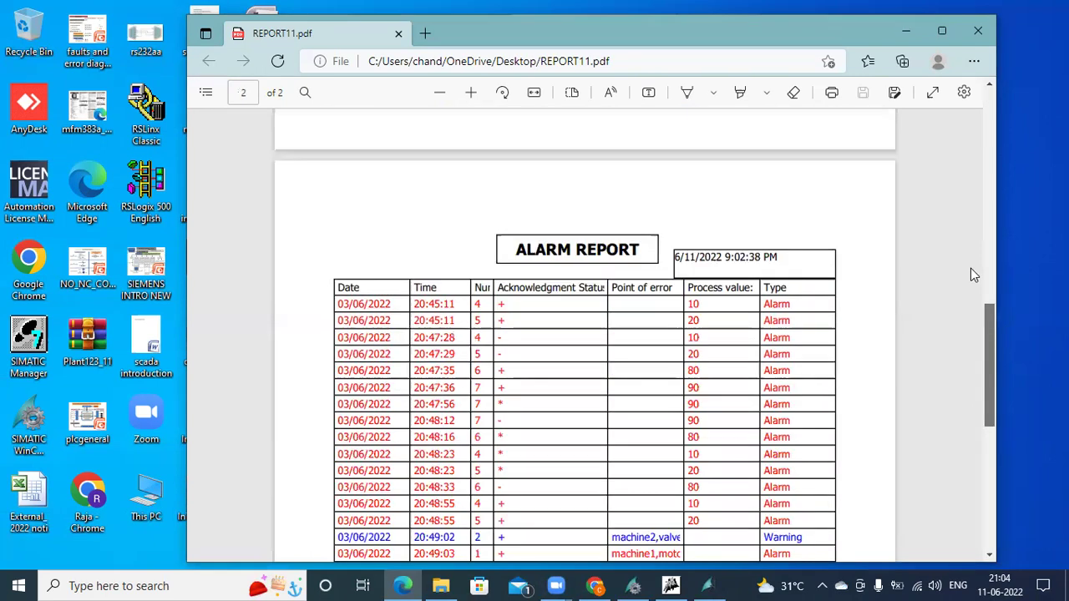
scroll(965, 238, "up", 4)
scroll(960, 192, "up", 5)
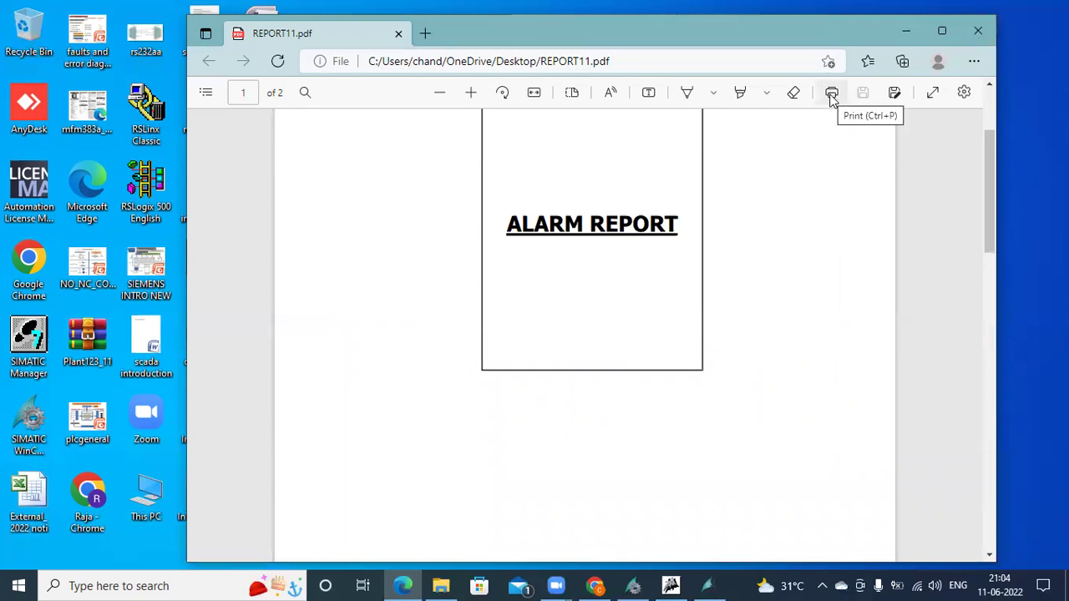
left_click(978, 31)
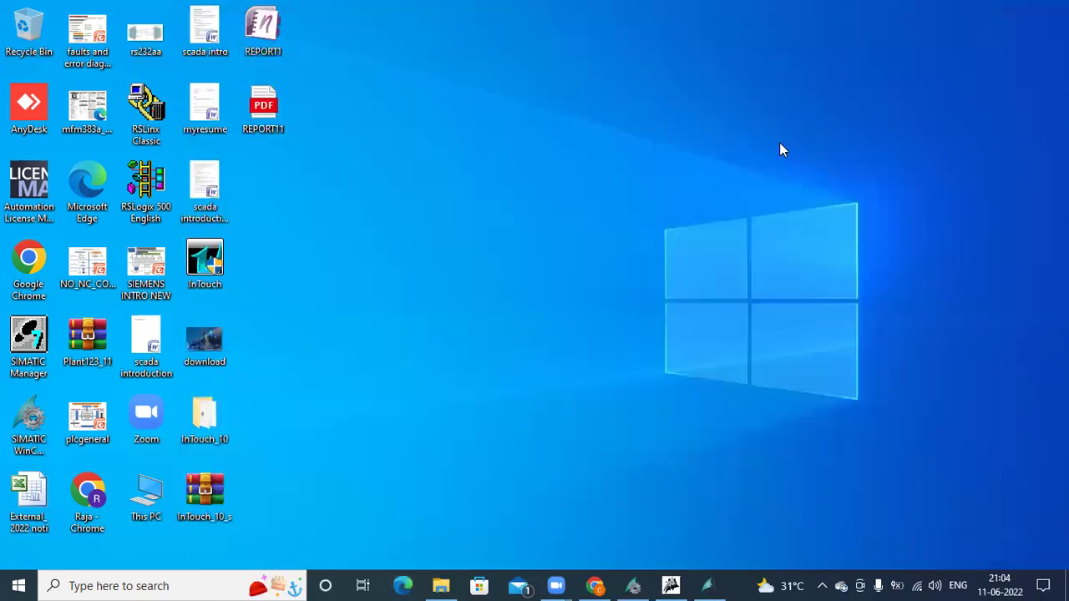